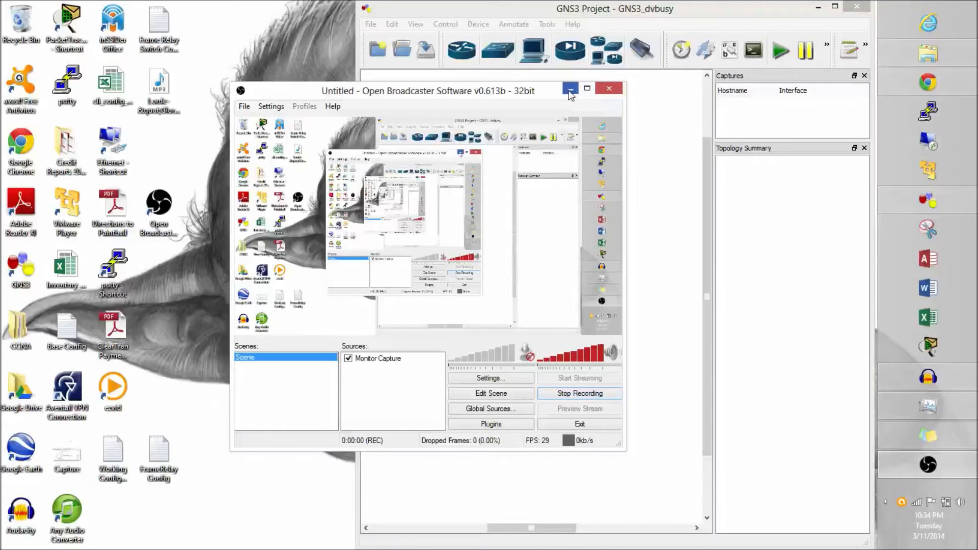
Minimize OBS and show the full GNS3 device list beside the empty workspace.
left_click(570, 91)
left_click(606, 50)
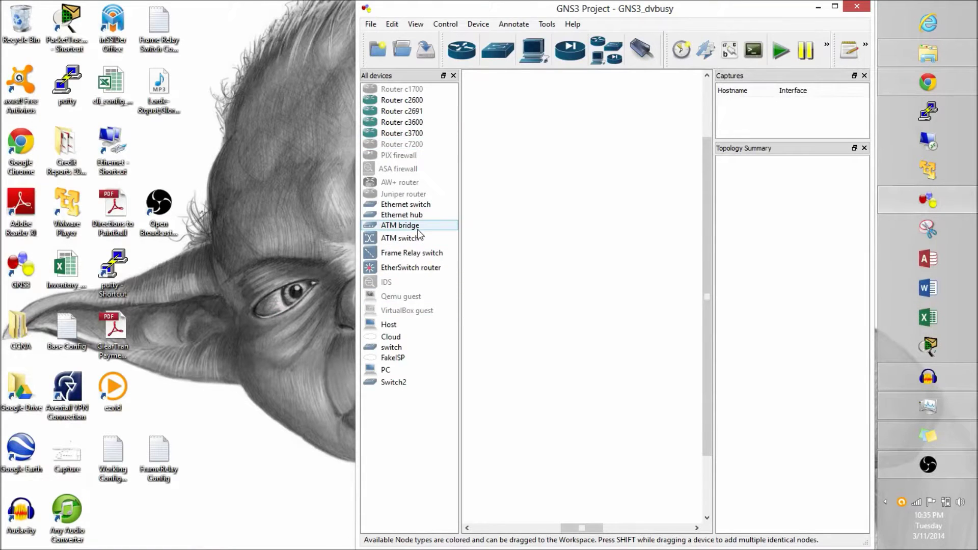
Place Ethernet switches SW1 and SW2, hide both hostnames, and position them centrally.
left_click_drag(415, 210, 587, 182)
left_click_drag(396, 209, 593, 359)
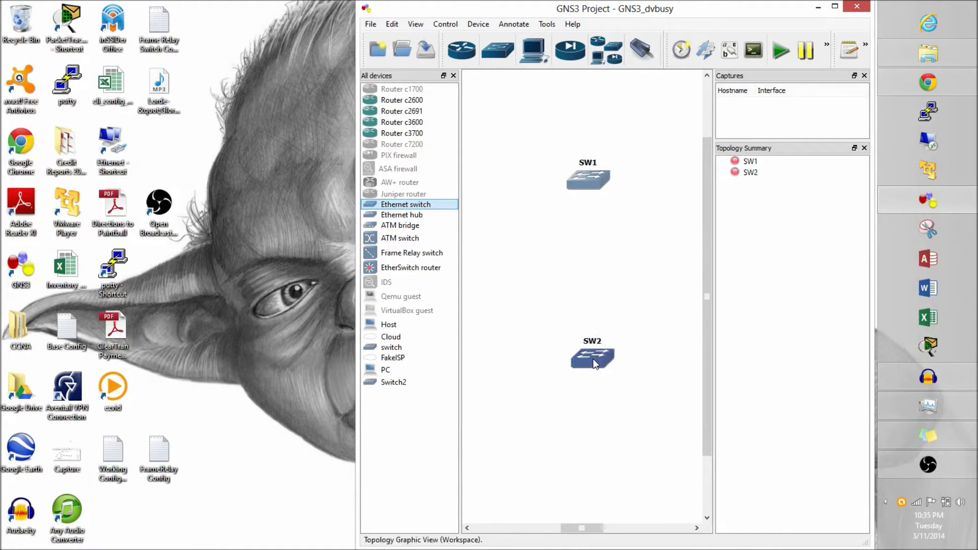
right_click(591, 185)
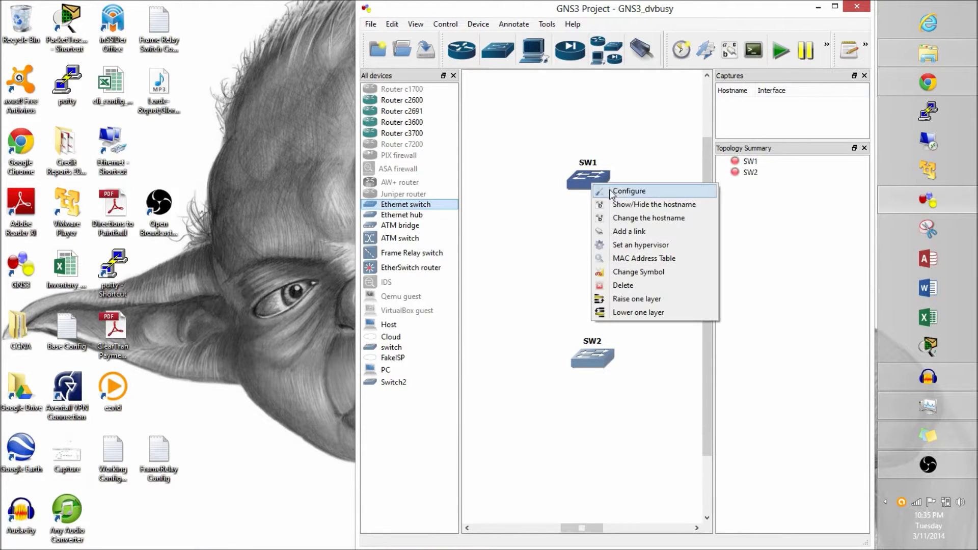
left_click(640, 205)
right_click(594, 363)
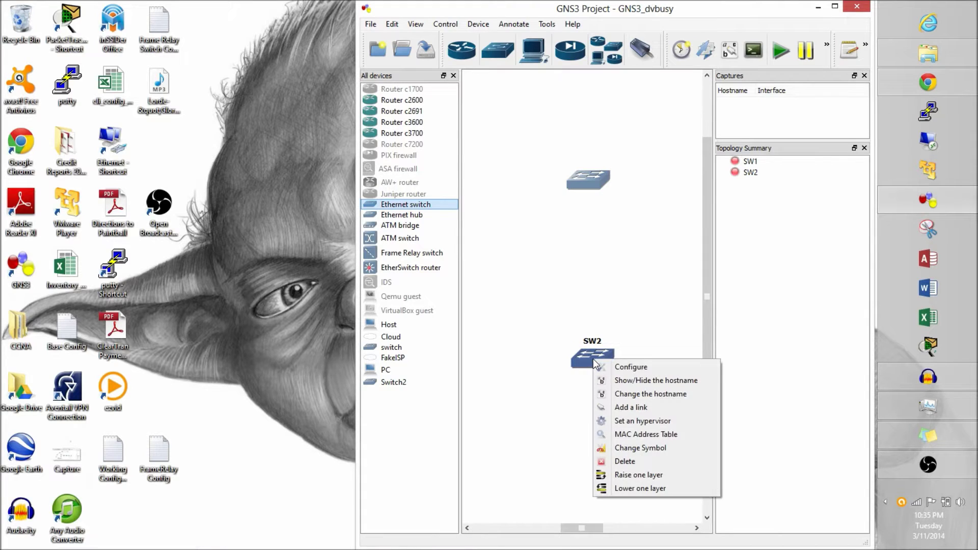
left_click(637, 382)
left_click_drag(590, 367, 567, 379)
left_click_drag(584, 173, 578, 215)
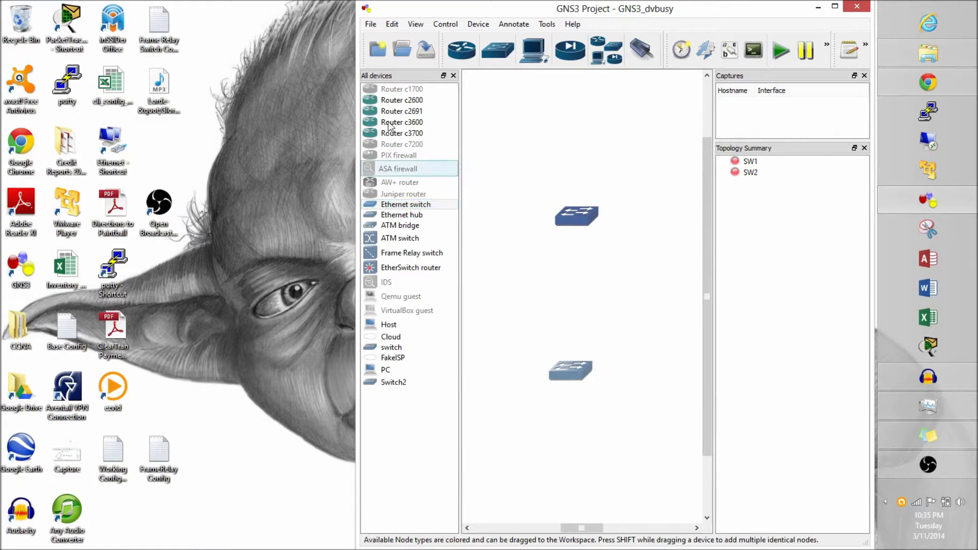
Add c2600 routers R1 on the left and R2 on the right, plus a PC below SW2.
left_click_drag(403, 101, 516, 289)
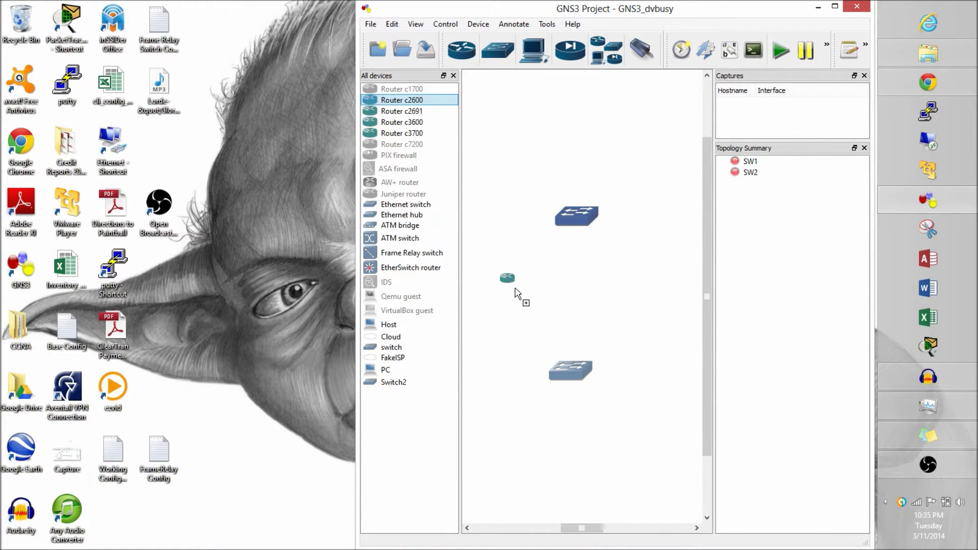
left_click_drag(515, 288, 516, 289)
left_click_drag(407, 101, 660, 295)
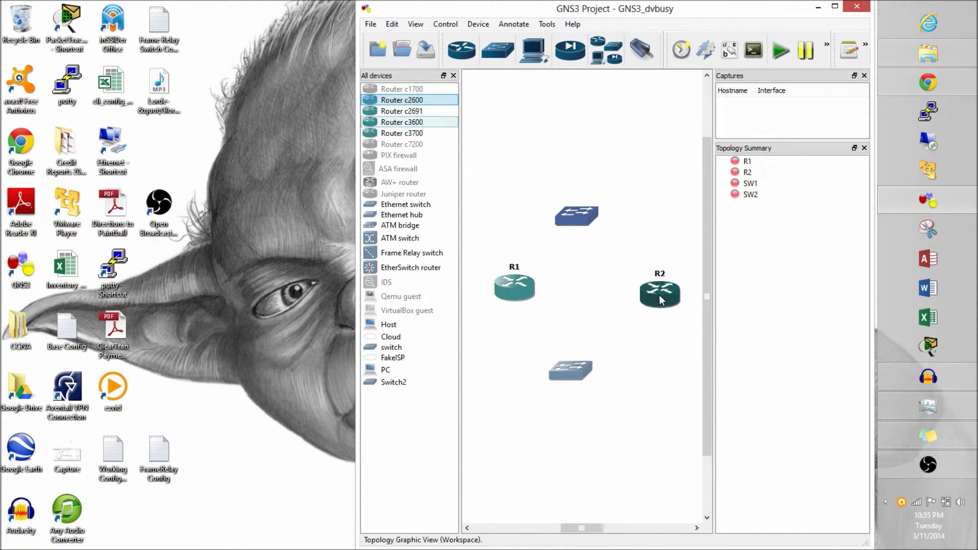
left_click_drag(522, 291, 492, 298)
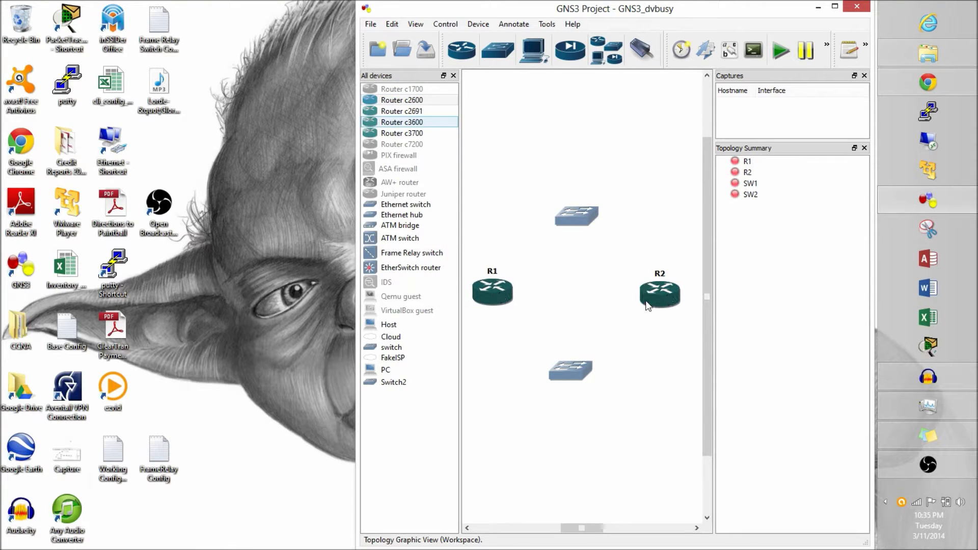
left_click_drag(653, 299, 650, 295)
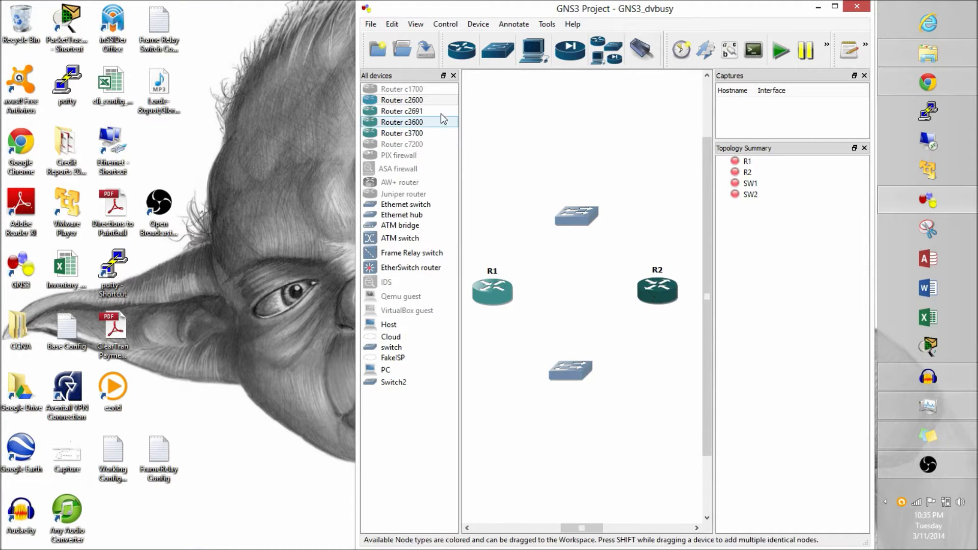
mouse_move(384, 375)
left_mouse_down()
mouse_move(573, 461)
mouse_move(588, 480)
mouse_move(583, 493)
mouse_move(576, 485)
left_mouse_up()
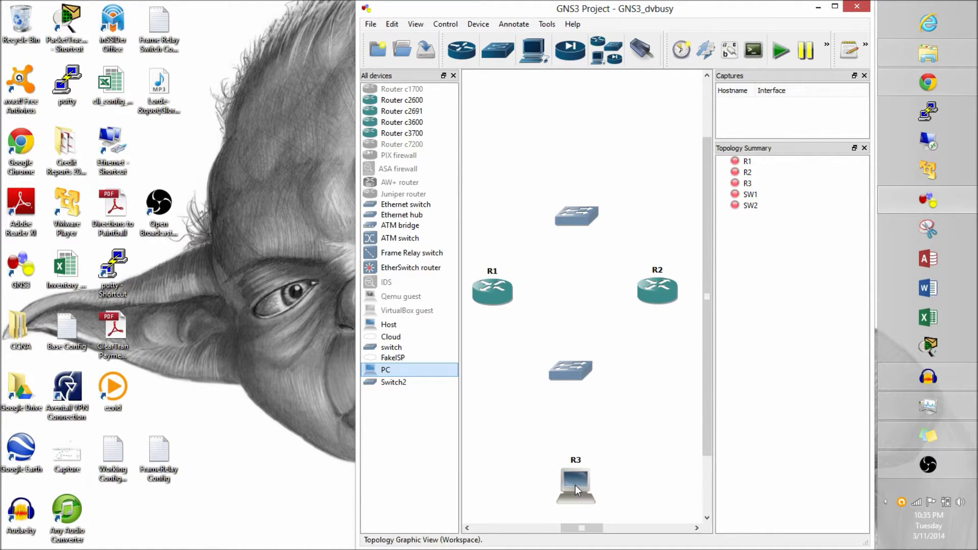
Rename the host R3 to PC.
right_click(576, 485)
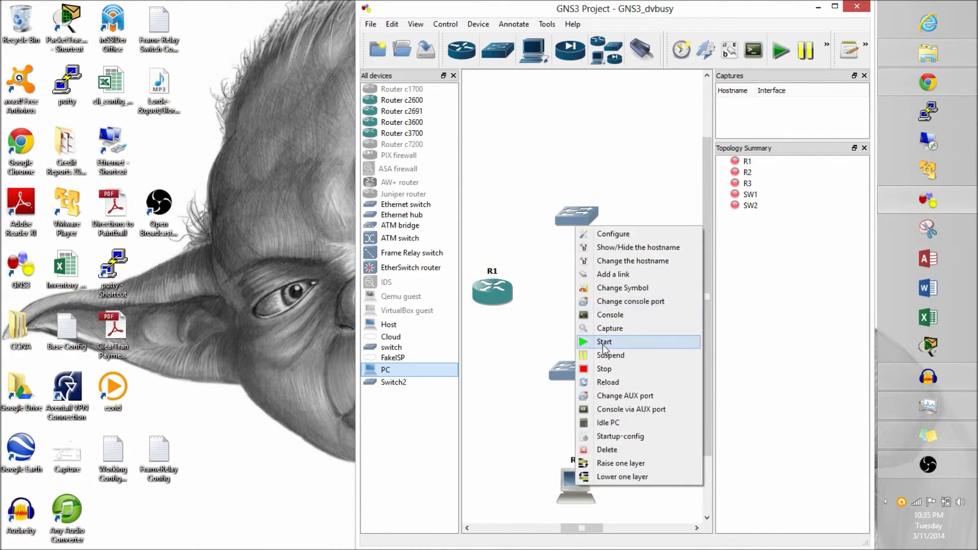
left_click(630, 262)
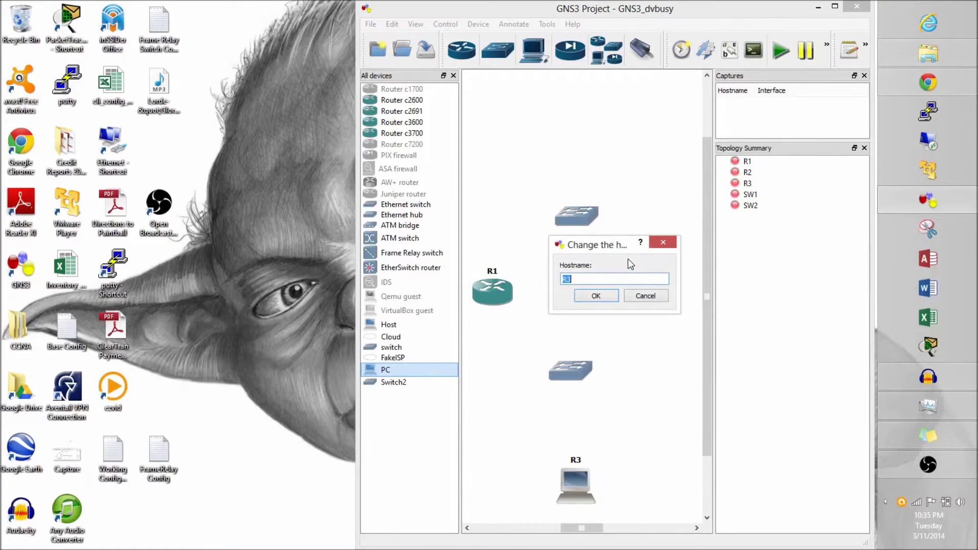
type("PC")
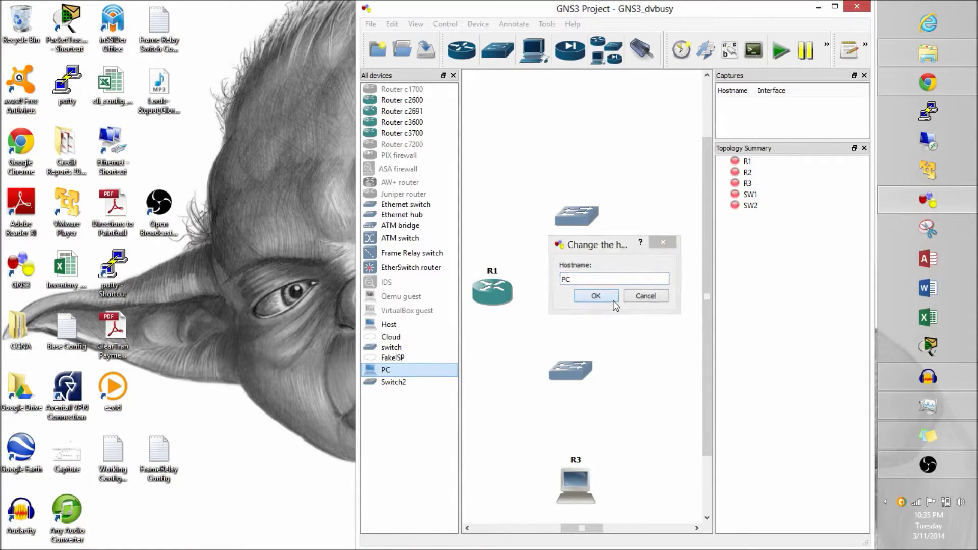
left_click(611, 299)
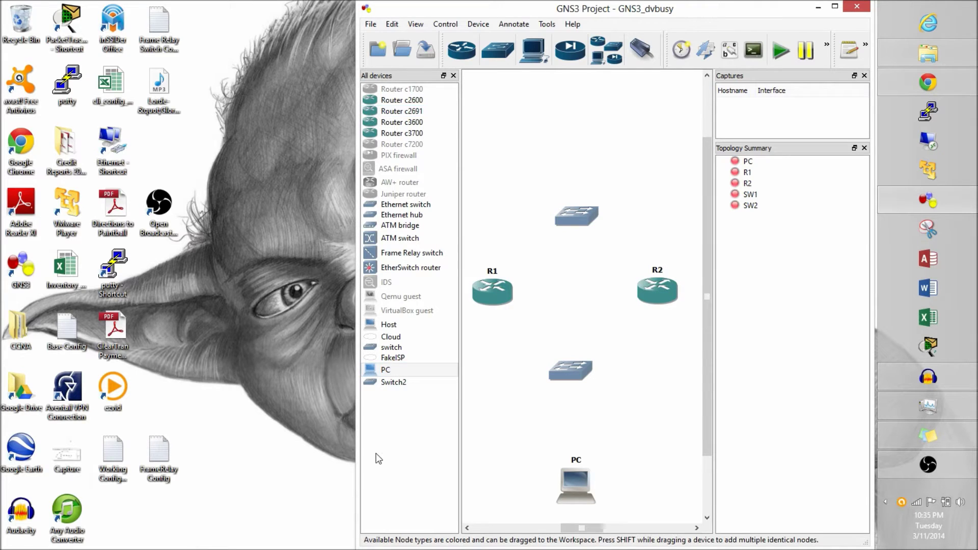
Add a FakeISP cloud at the top, renamed INTERNET, and close the device list.
left_click(403, 359)
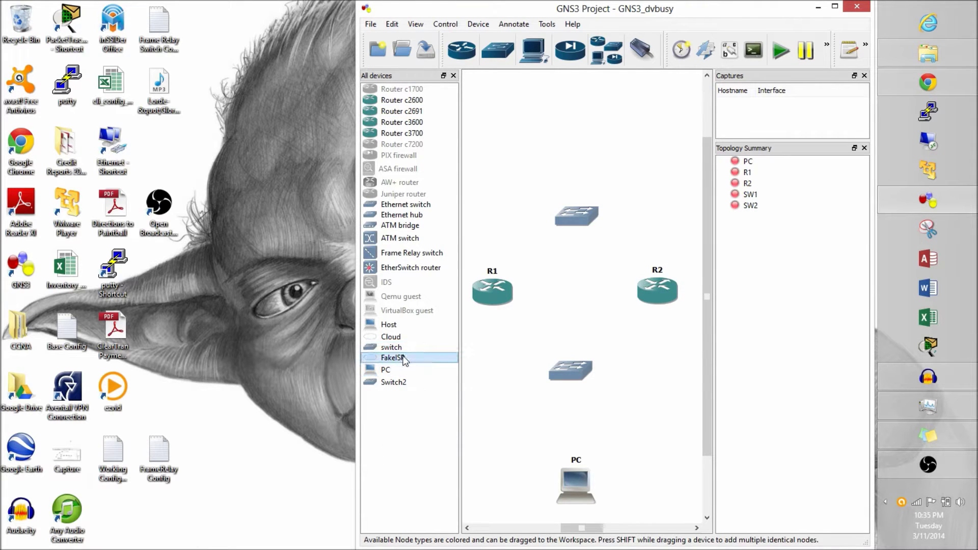
left_click_drag(392, 362, 579, 124)
right_click(579, 125)
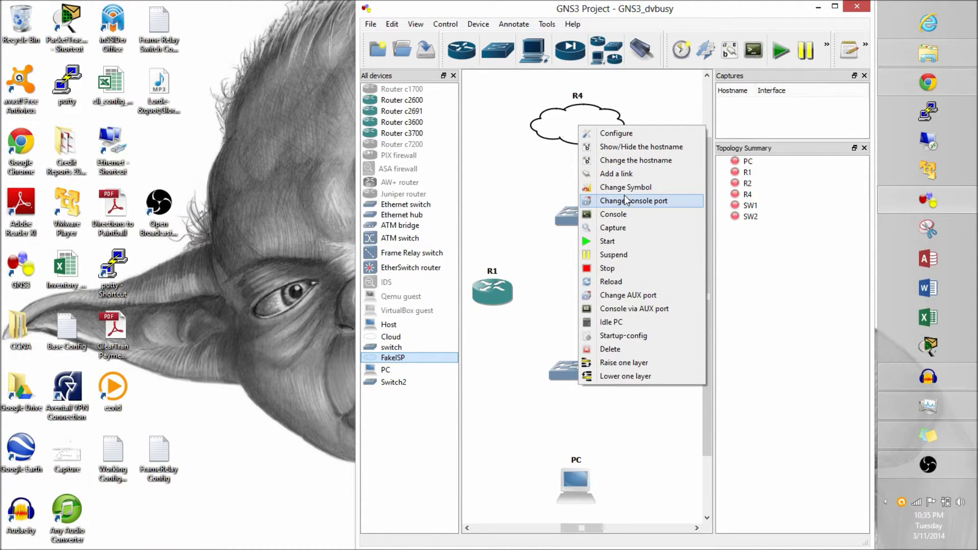
left_click(630, 161)
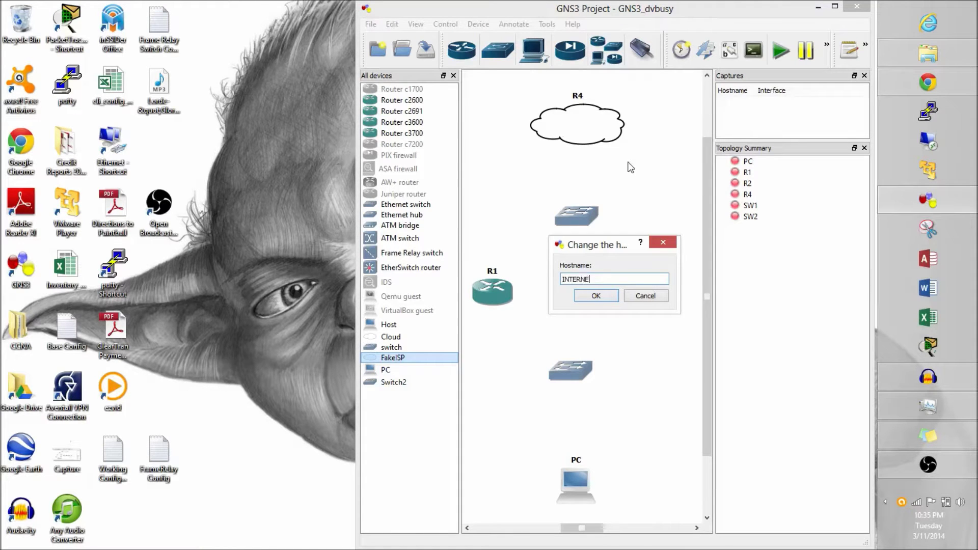
key("Return")
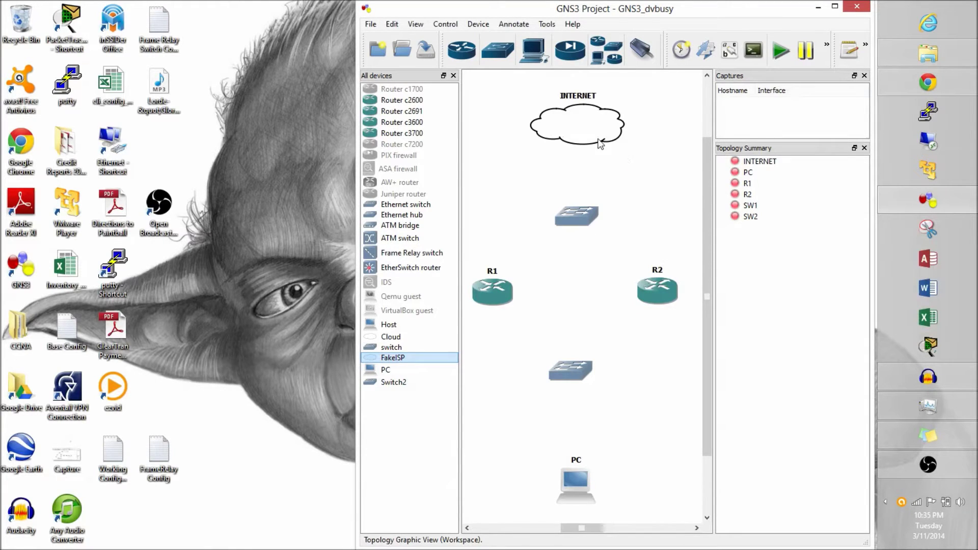
left_click_drag(585, 138, 587, 134)
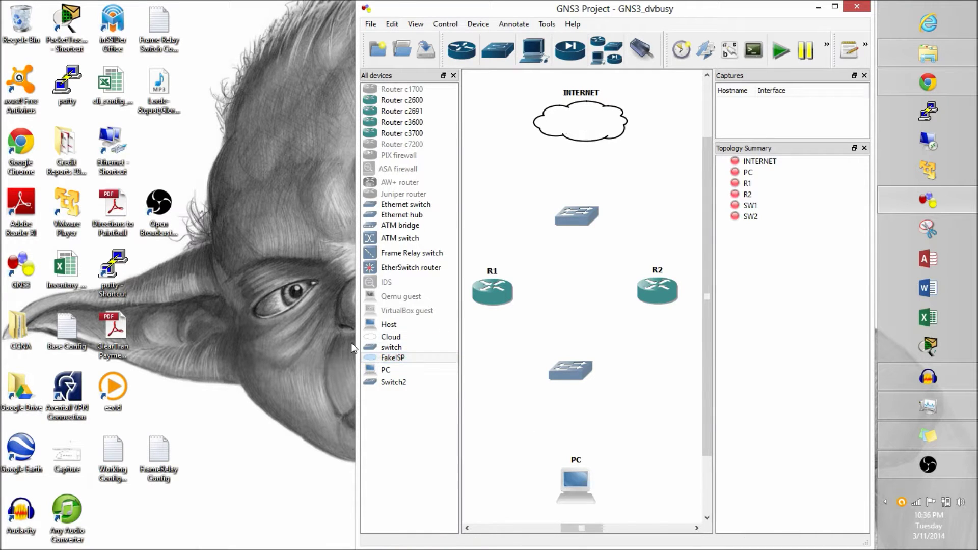
left_click(454, 76)
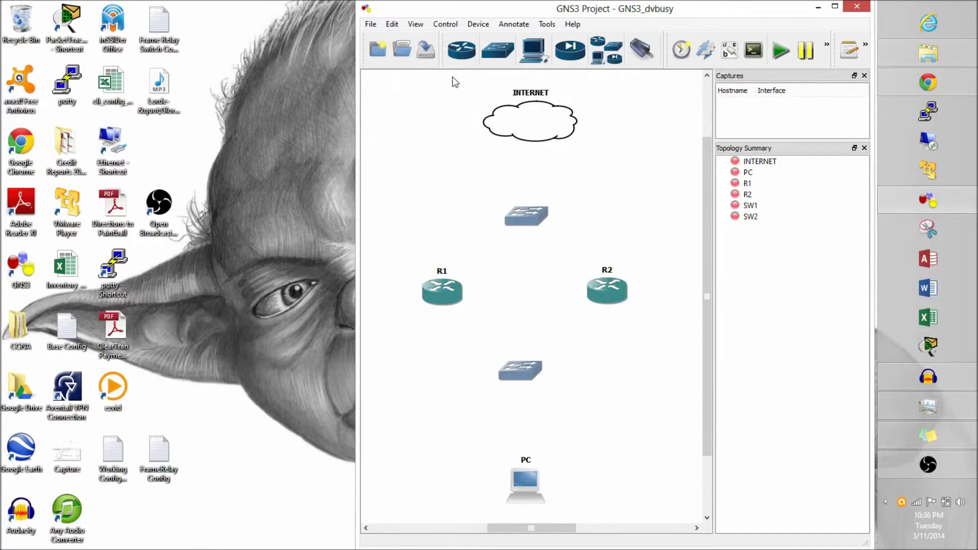
Link the PC to SW2 port 1, SW2 port 2 to R1 f0/0, and SW2 port 3 to R2.
left_click(642, 49)
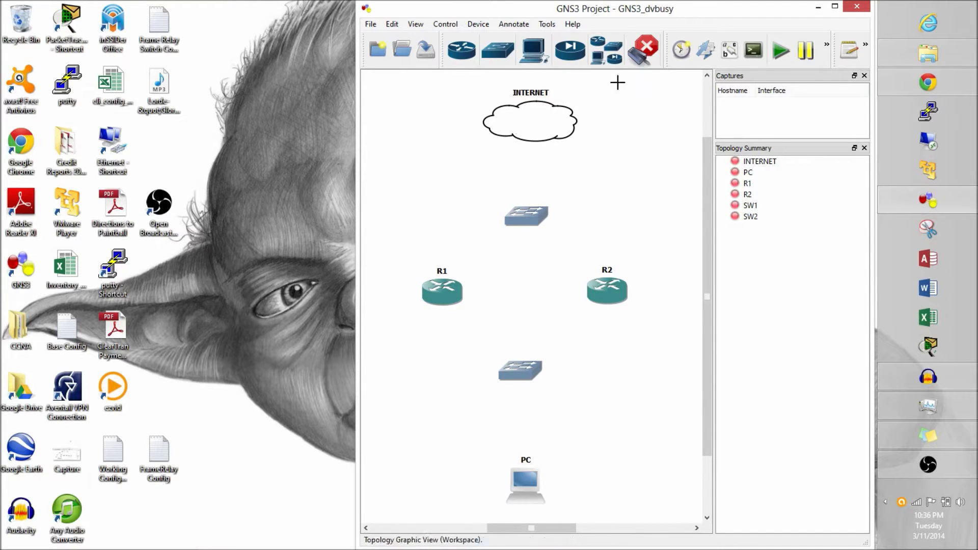
left_click(522, 482)
left_click(541, 489)
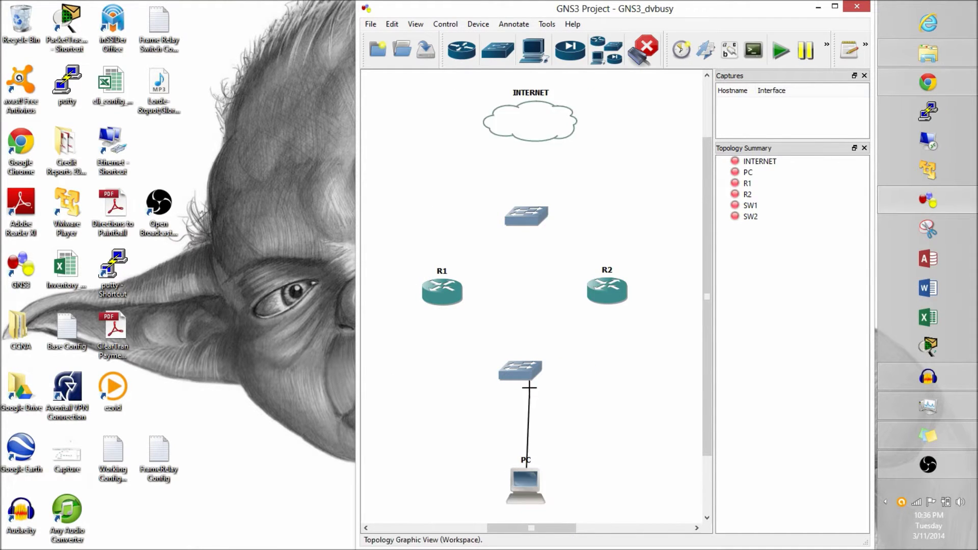
left_click(524, 369)
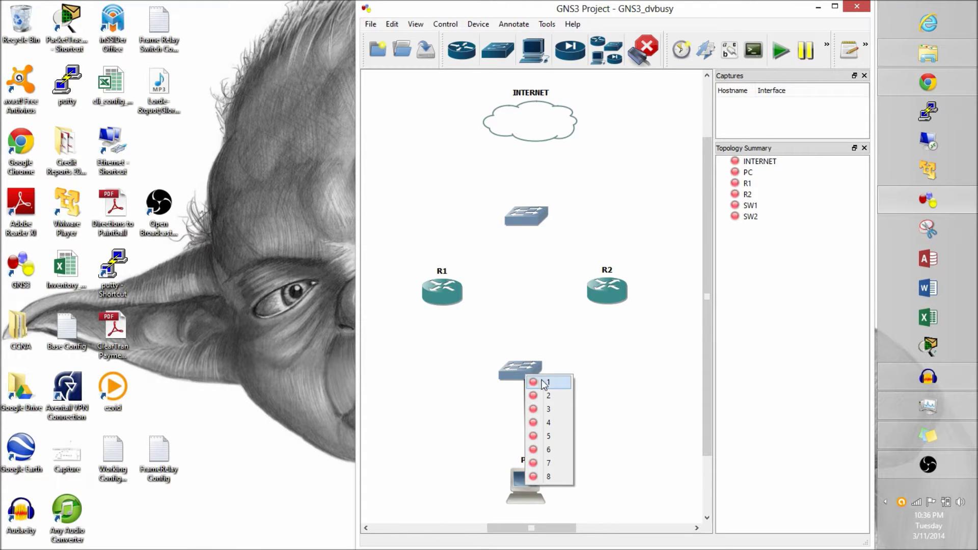
left_click(543, 380)
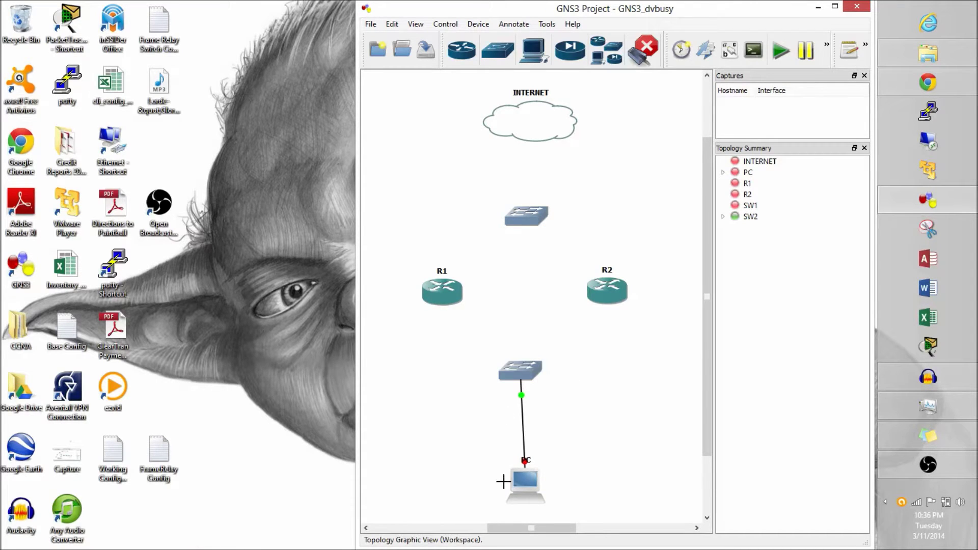
left_click(519, 372)
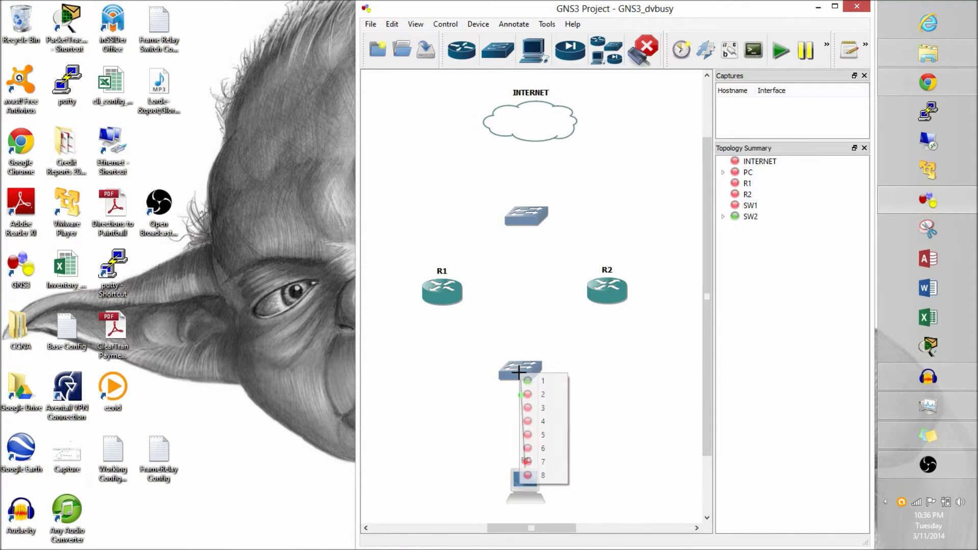
left_click(533, 396)
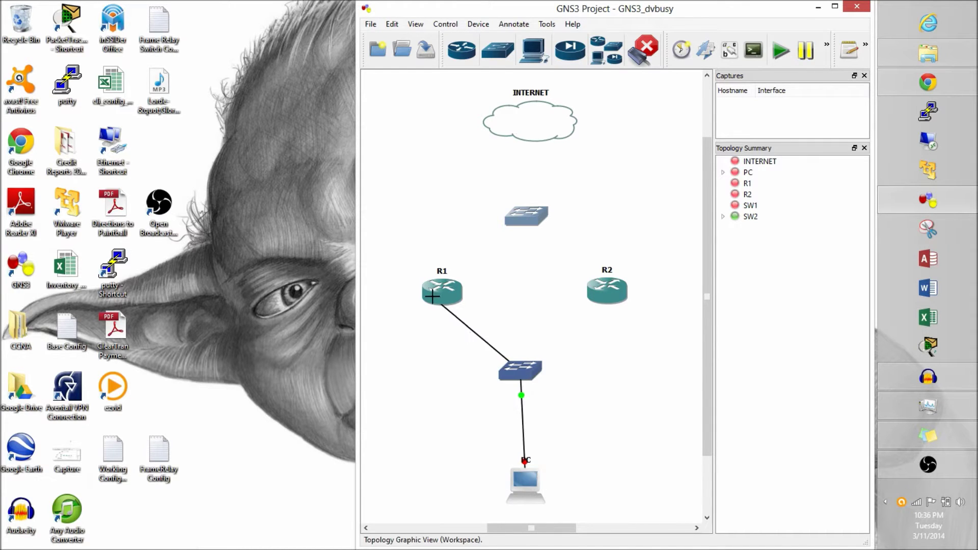
left_click(437, 292)
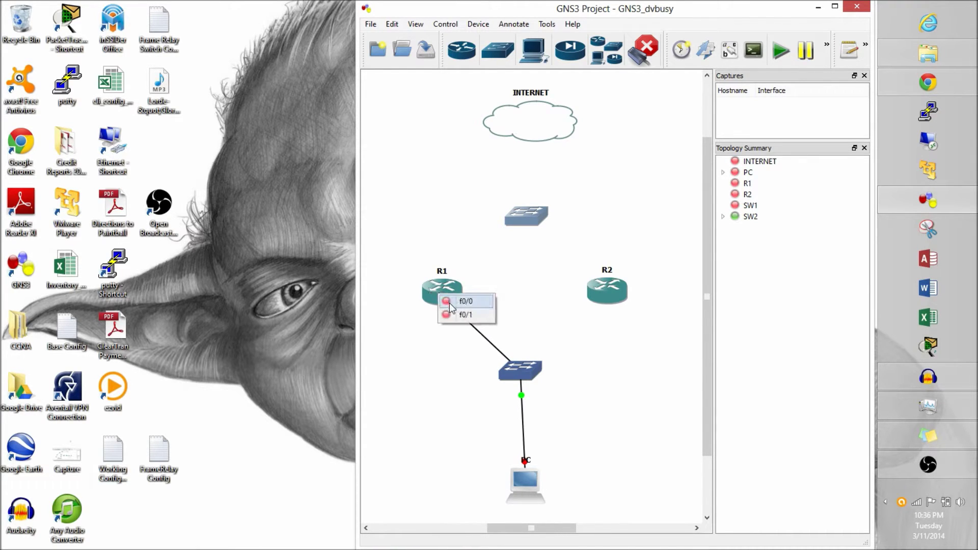
left_click(452, 306)
left_click(522, 370)
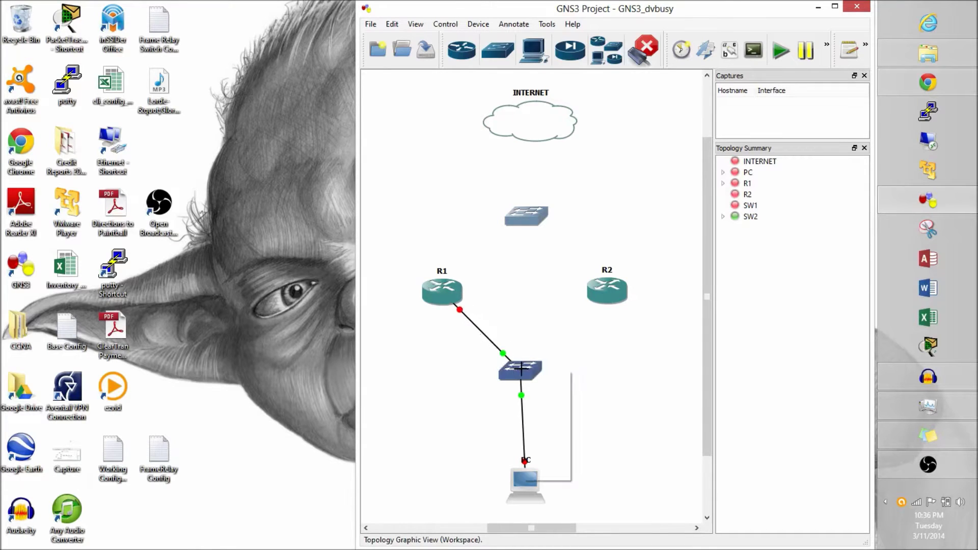
left_click(544, 404)
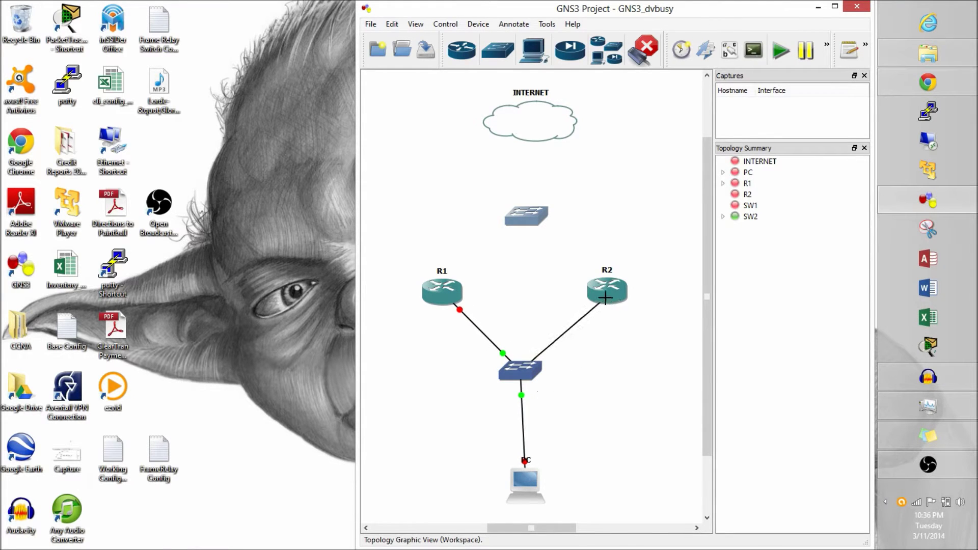
left_click(610, 301)
left_click(616, 318)
Cable R1 f0/1 to SW1 port 1, SW1 port 2 to R2 f0/1, SW1 port 3 to INTERNET f0/0.
left_click(451, 298)
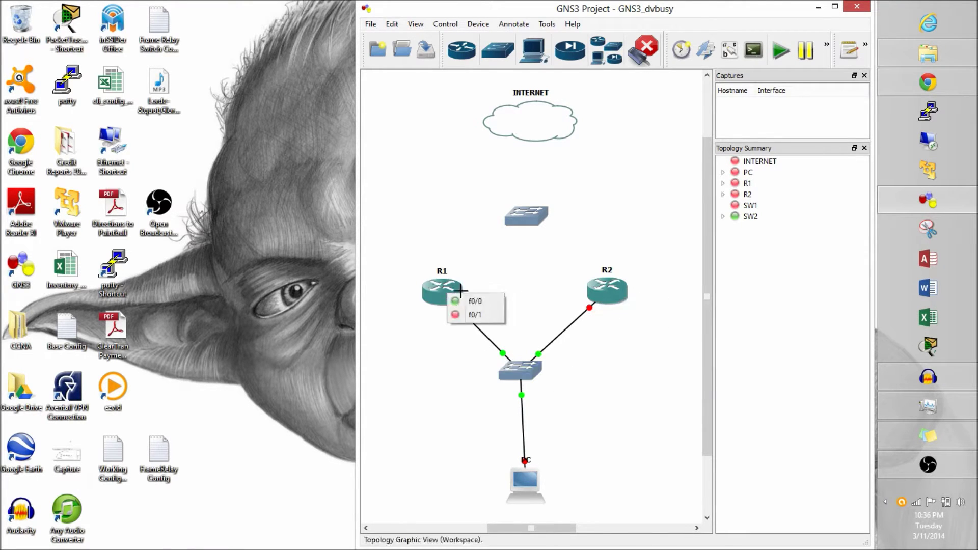
left_click(470, 316)
left_click(527, 217)
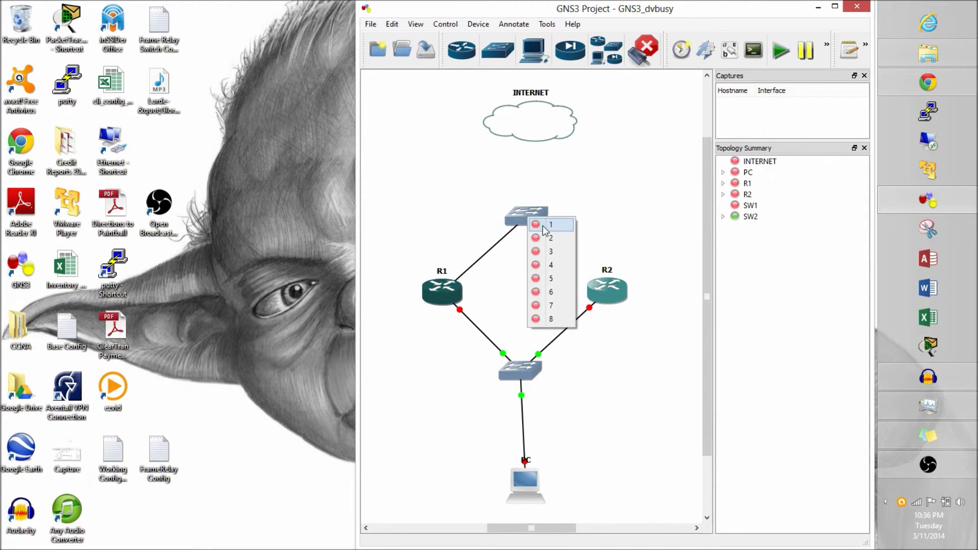
left_click(542, 220)
left_click(541, 220)
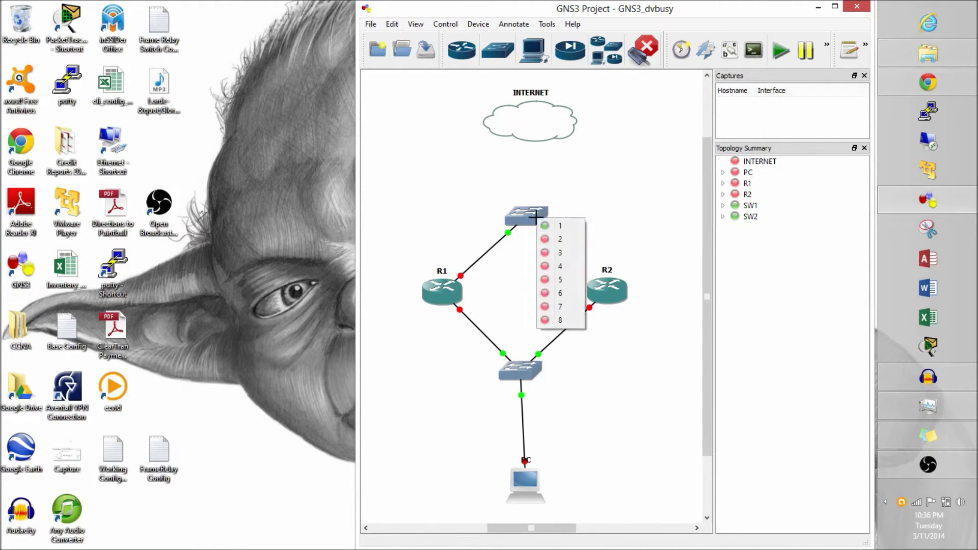
left_click(552, 239)
left_click(616, 299)
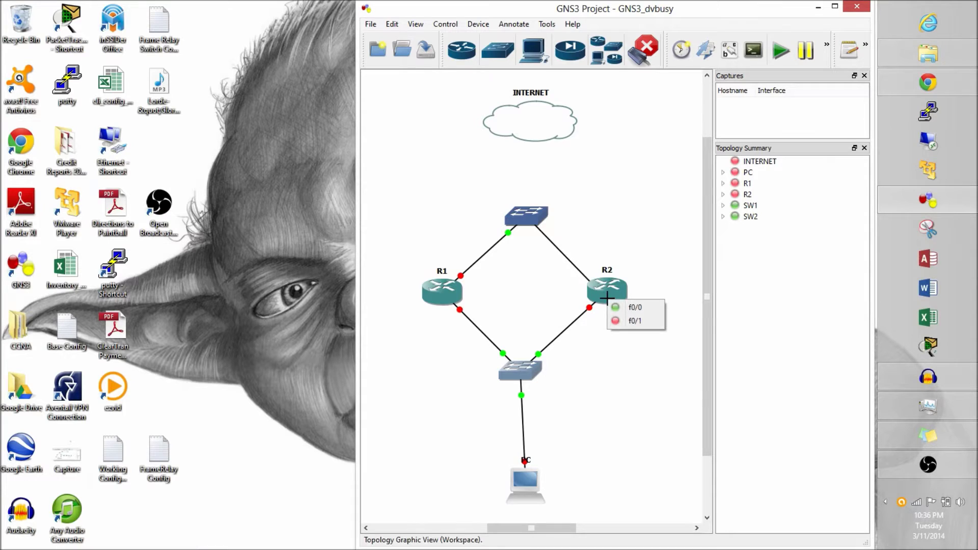
left_click(631, 321)
left_click(533, 216)
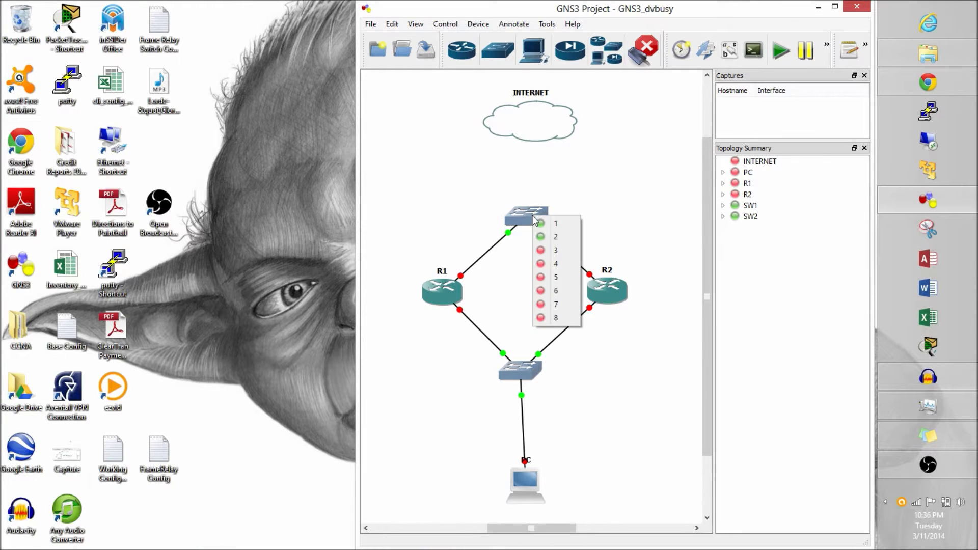
left_click(551, 251)
left_click(535, 118)
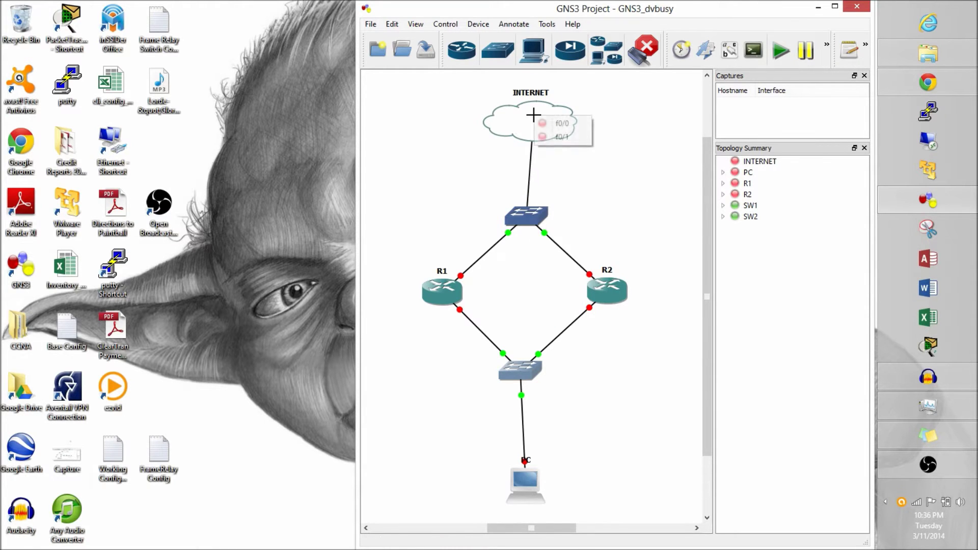
left_click(566, 135)
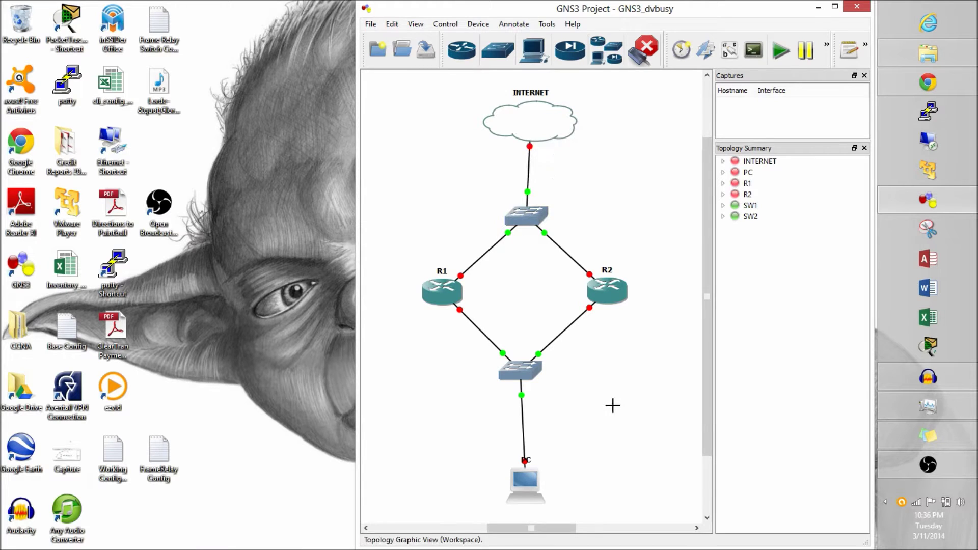
left_click(642, 52)
Hide the PC's hostname, show interface labels on all links, and delete the port 1 label.
right_click(522, 485)
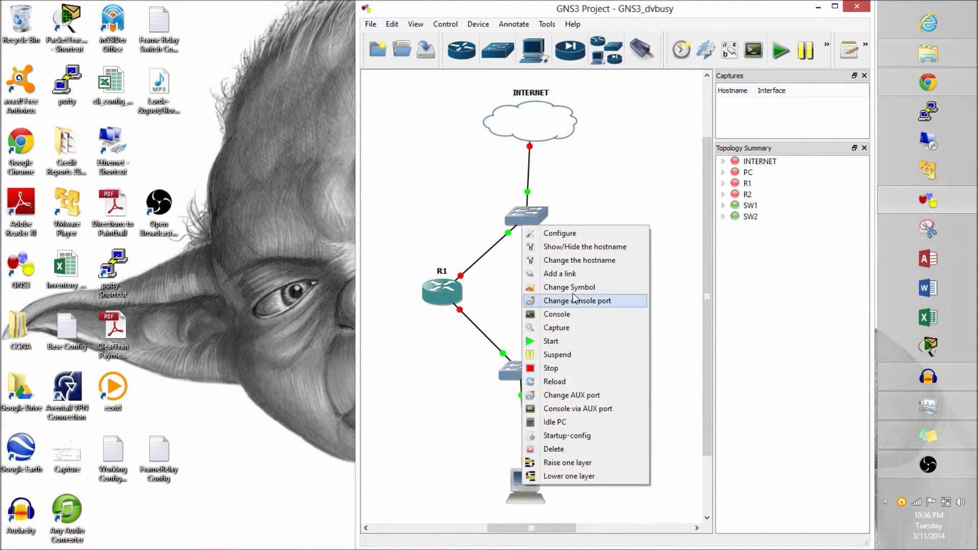
left_click(574, 248)
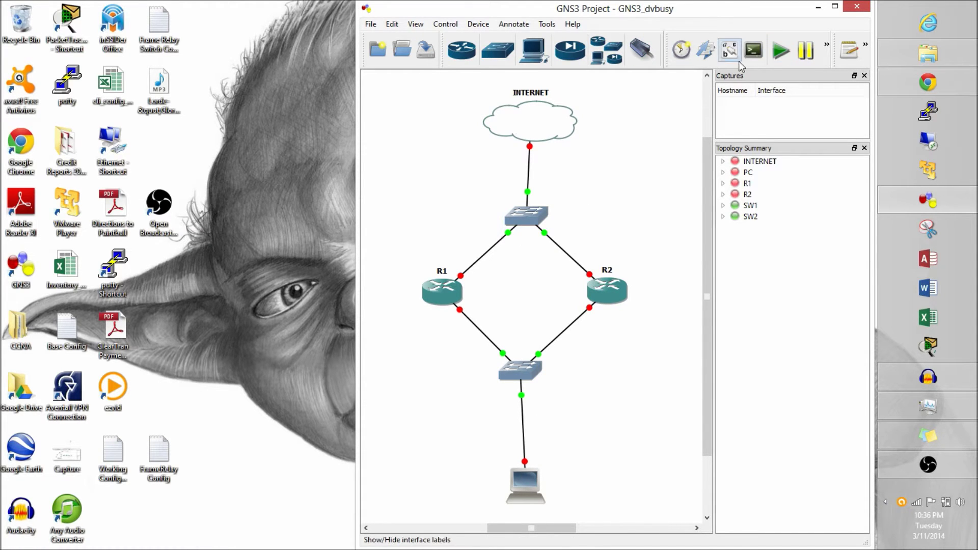
left_click(730, 50)
left_click(532, 200)
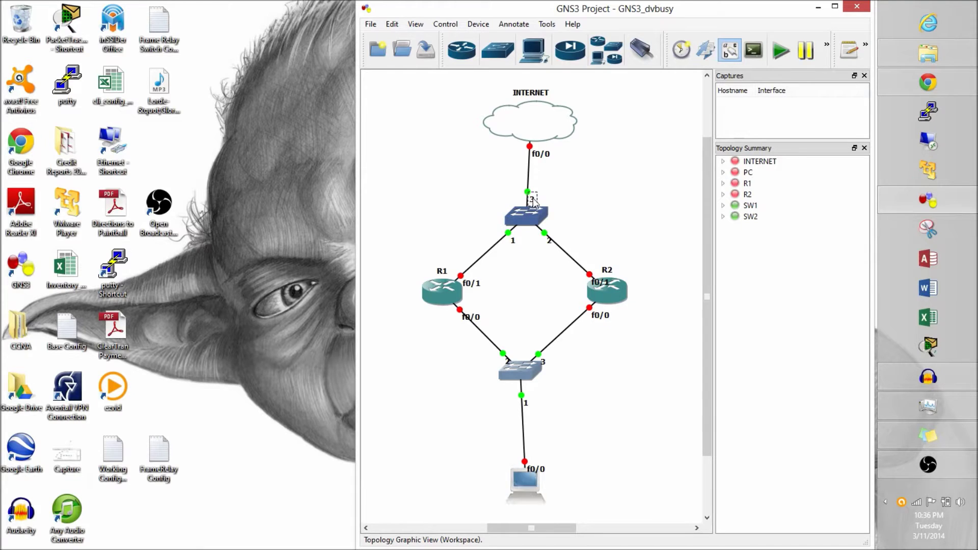
left_click(515, 242)
key("Delete")
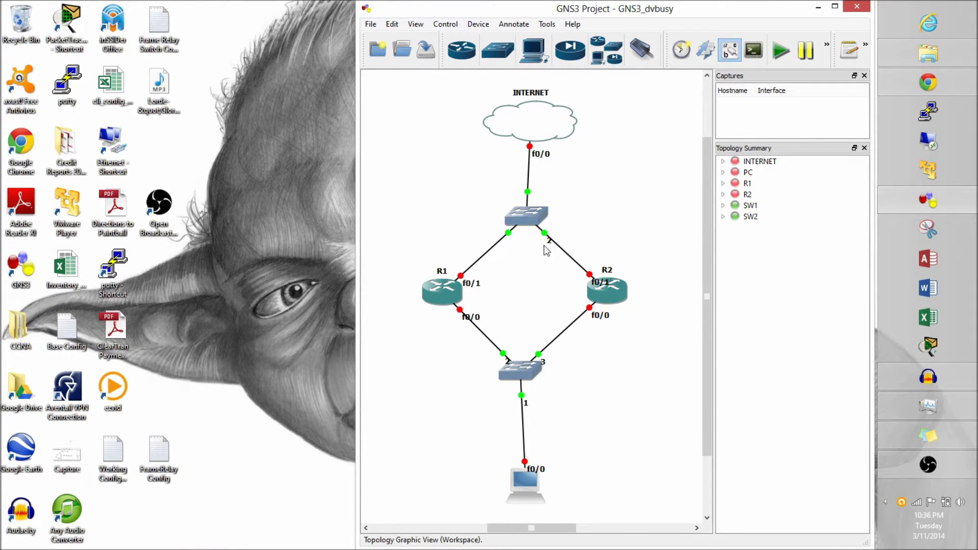
left_click(556, 243)
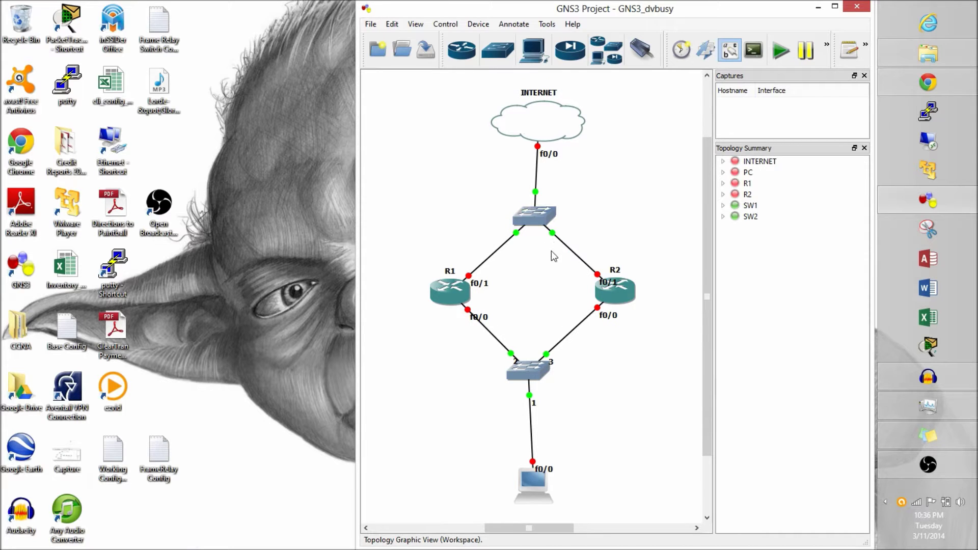
Move the R1, R2, PC and INTERNET interface labels beside their ports.
left_click_drag(483, 321, 458, 316)
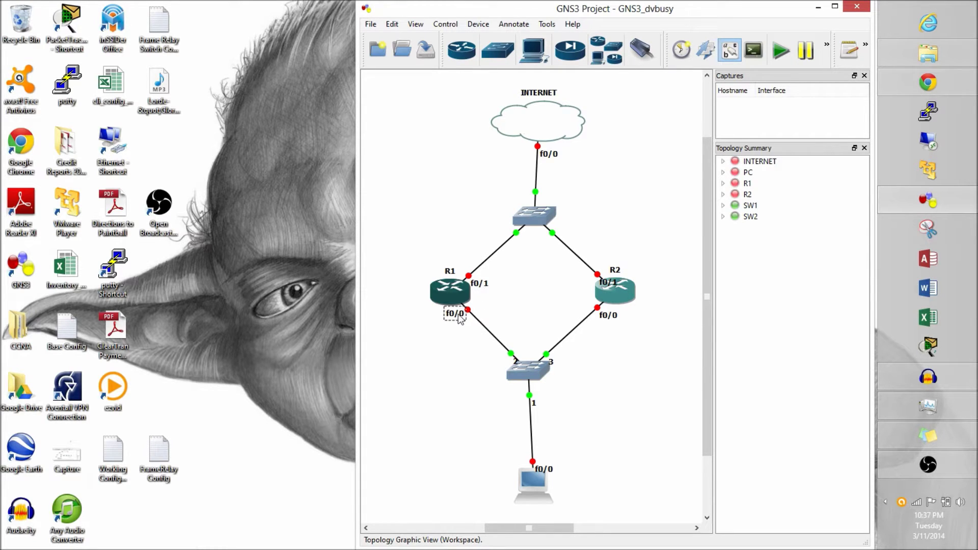
mouse_move(459, 317)
left_mouse_down()
mouse_move(484, 313)
mouse_move(484, 283)
left_mouse_up()
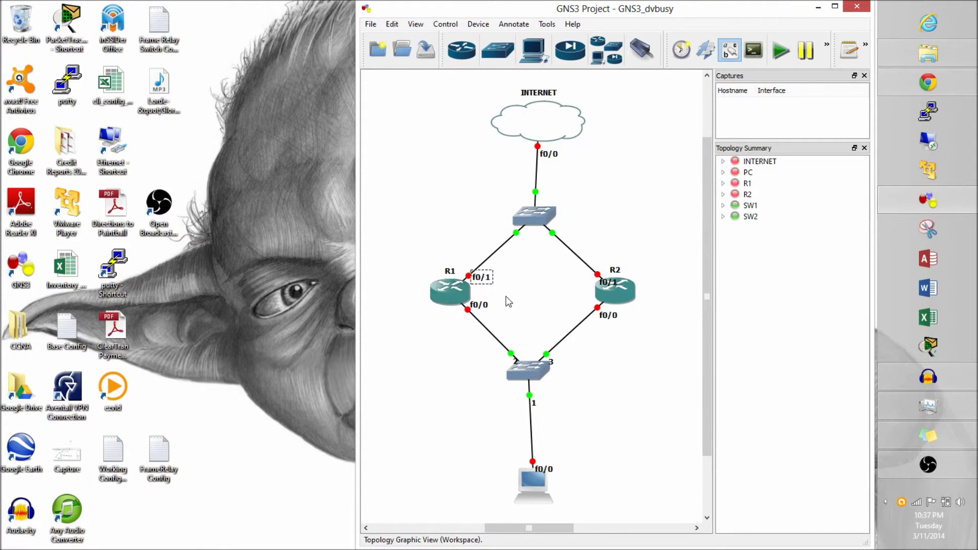
left_click(514, 316)
left_click_drag(613, 282, 591, 277)
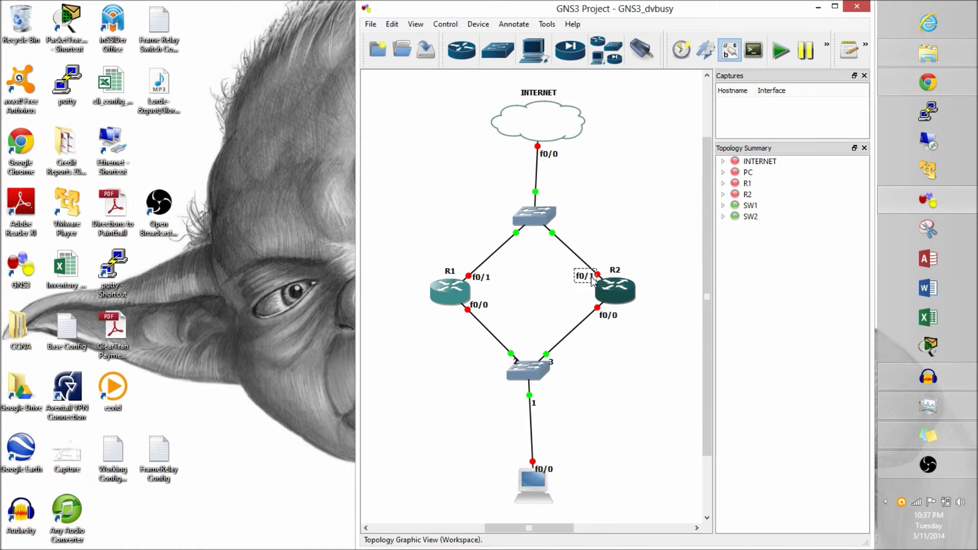
left_click_drag(612, 318, 585, 306)
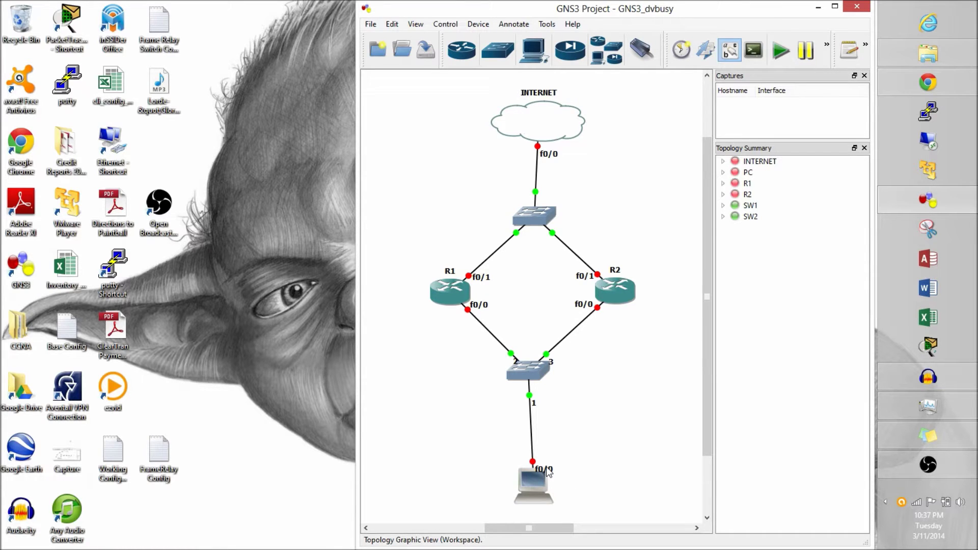
left_click_drag(548, 472, 552, 465)
left_click(630, 468)
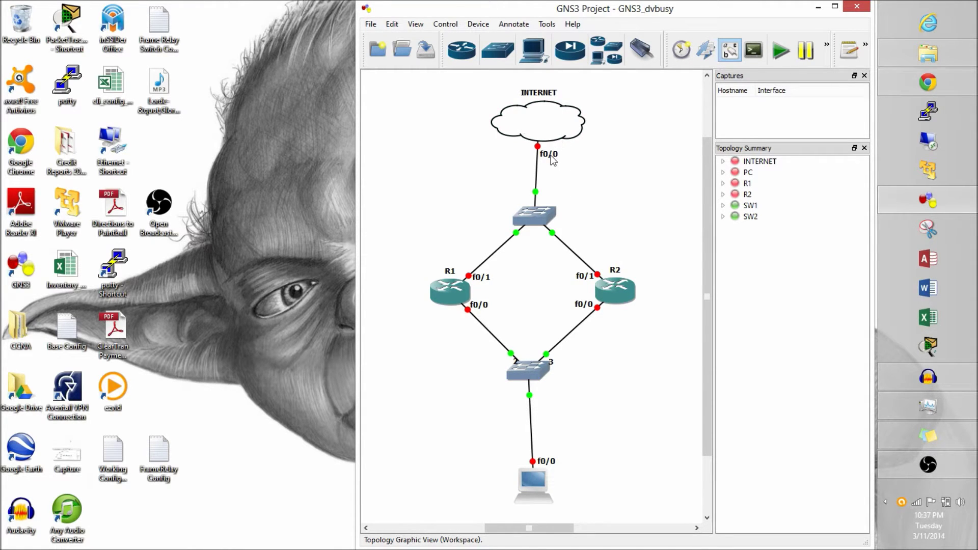
left_click_drag(553, 161, 554, 157)
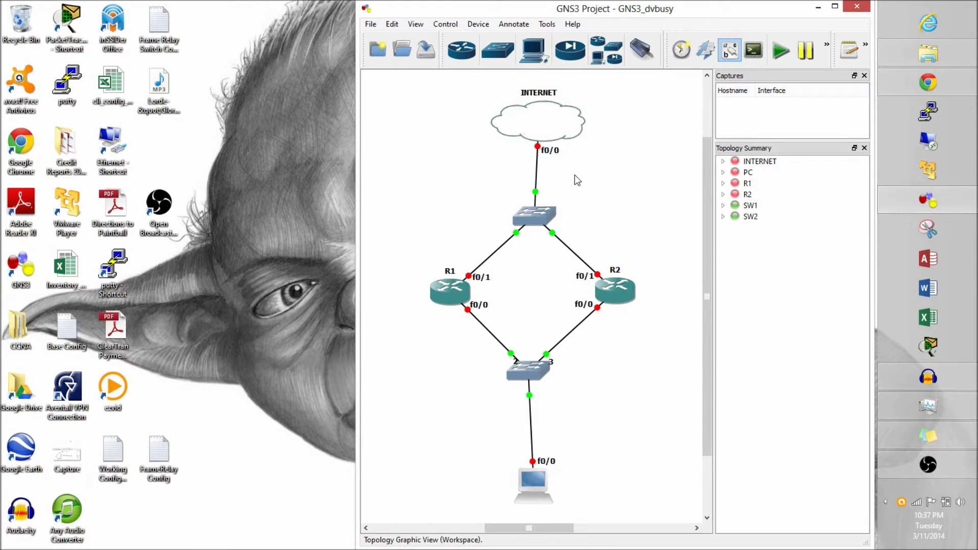
Add a note reading 10.1.1.0 /24 near the lower switch.
left_click(850, 50)
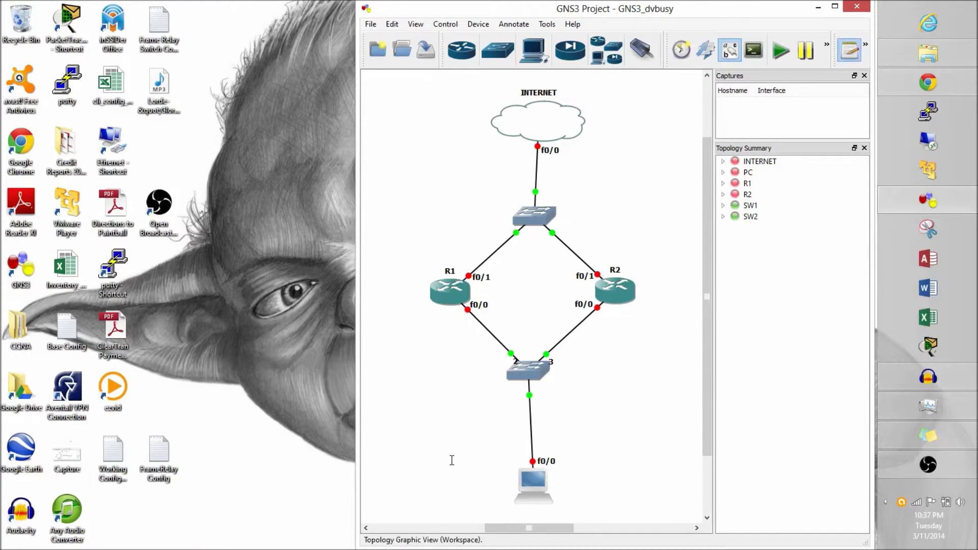
left_click(500, 329)
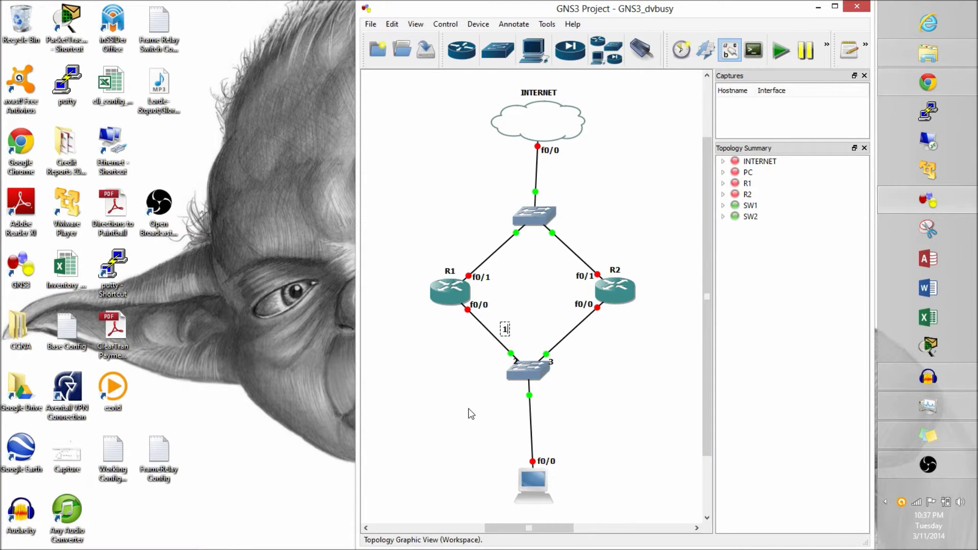
type("10.1.1.0 /24")
left_click(603, 407)
left_click_drag(533, 336, 516, 361)
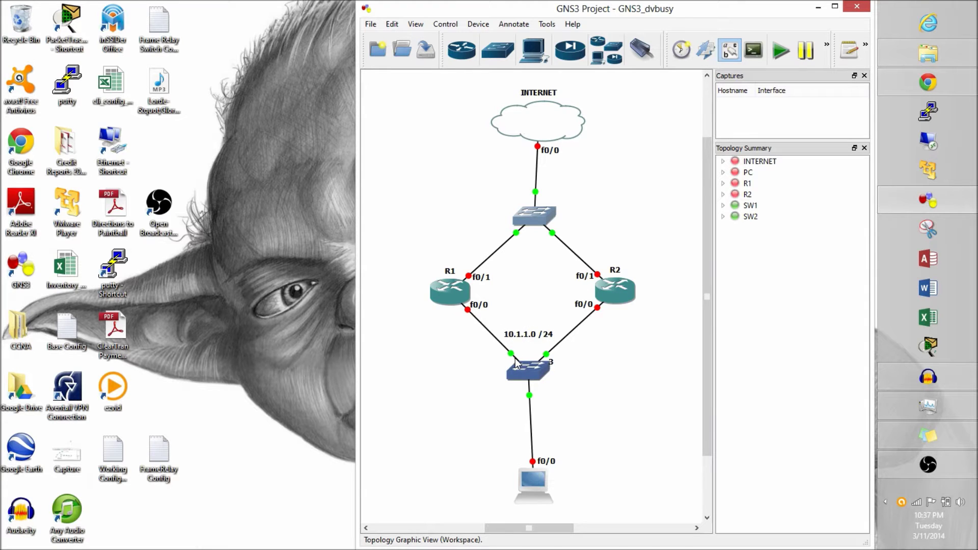
Delete R1's old f0/0 link and reconnect lower switch port 2 to R1 f0/0.
key("Delete")
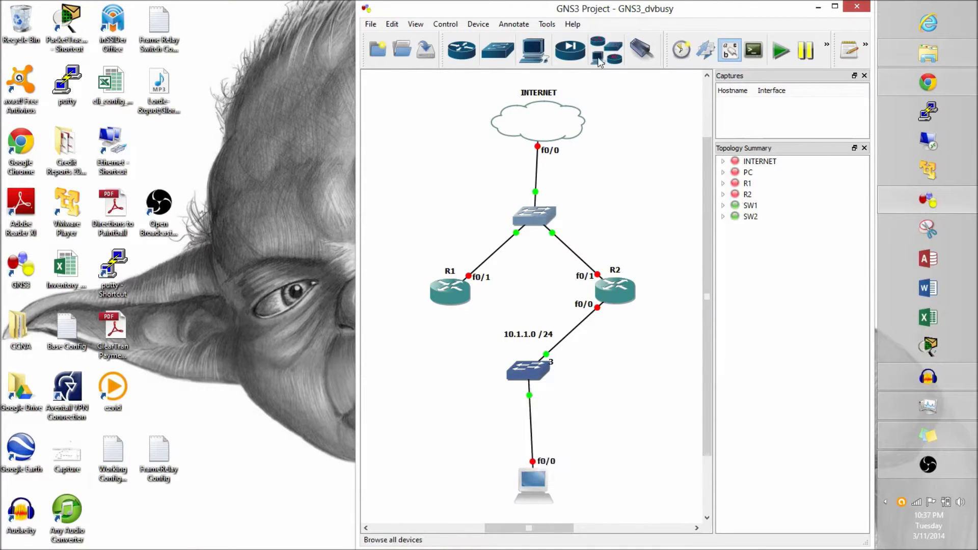
left_click(640, 53)
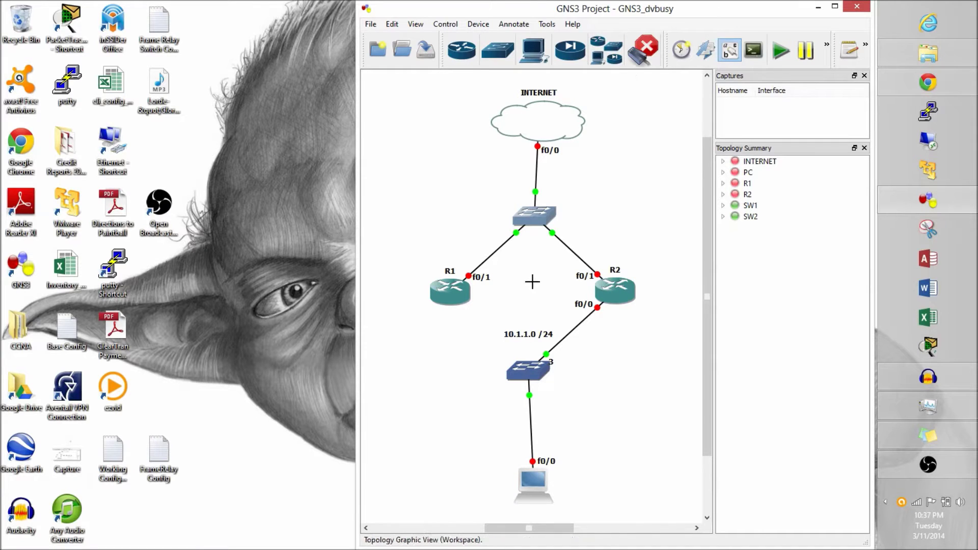
left_click(519, 373)
left_click(527, 374)
left_click(455, 300)
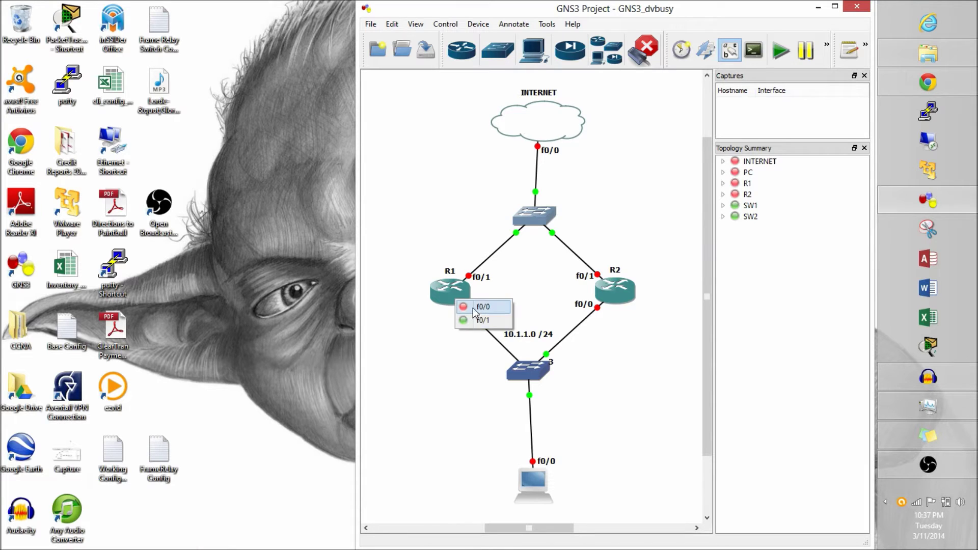
left_click(473, 308)
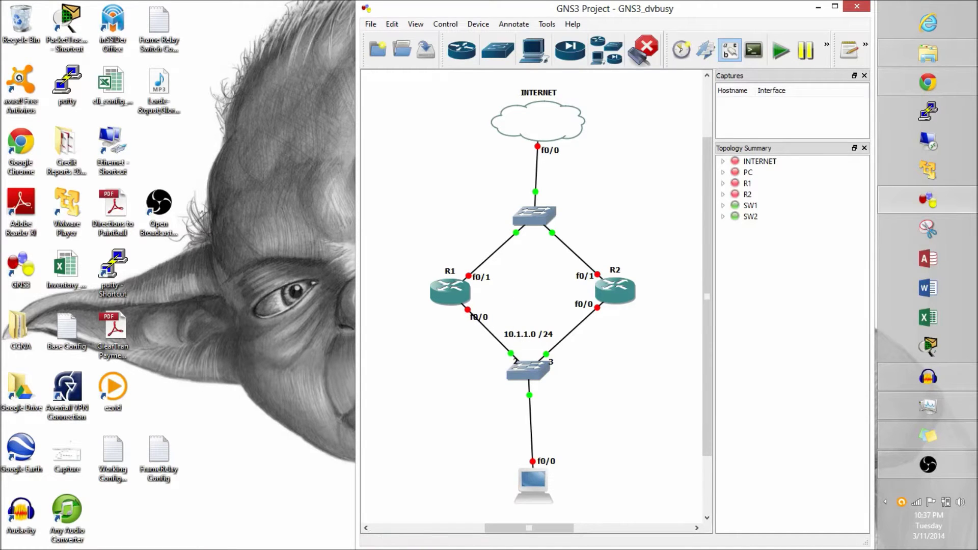
left_click(646, 48)
left_click(551, 361)
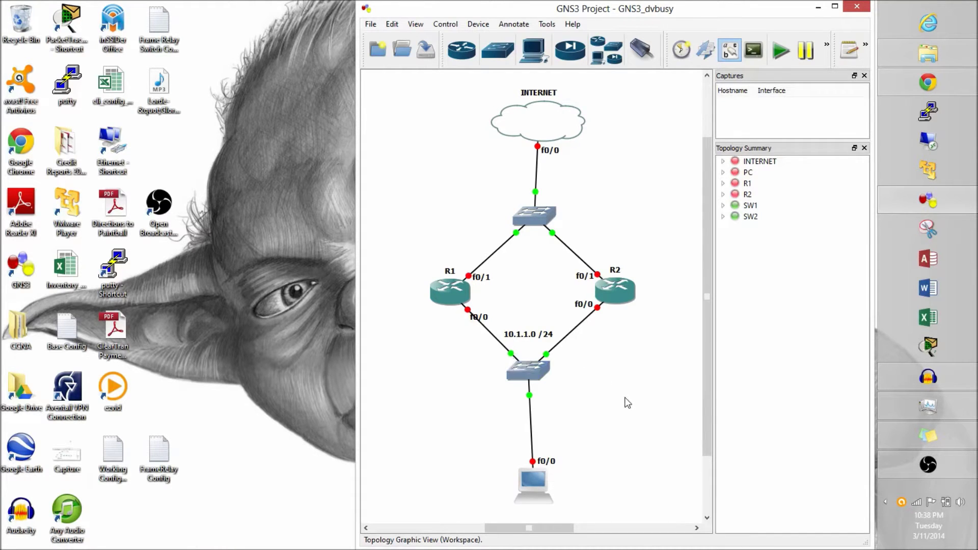
Duplicate the 10.1.1.0 /24 note above SW1 and edit it to 10.2.2.0 /24.
right_click(526, 339)
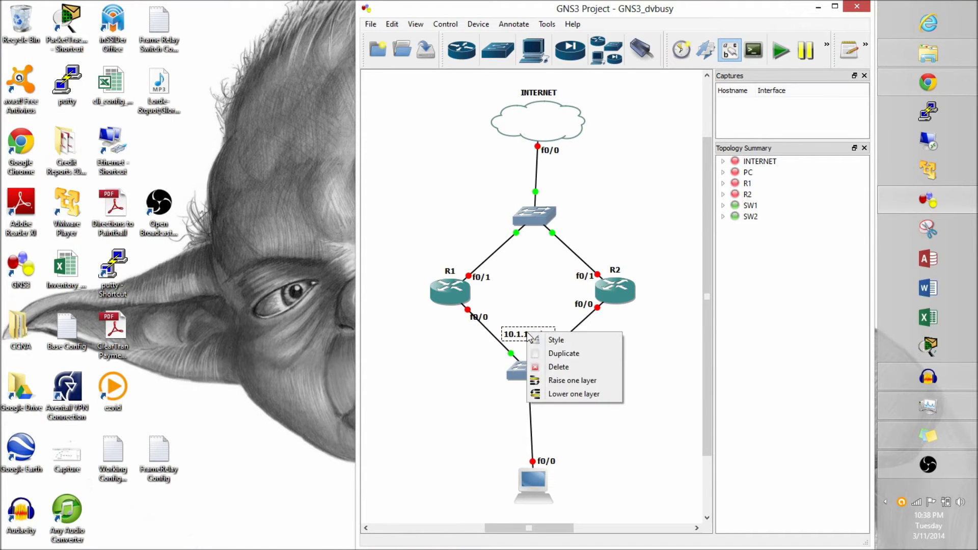
left_click(557, 352)
left_click_drag(532, 324, 535, 245)
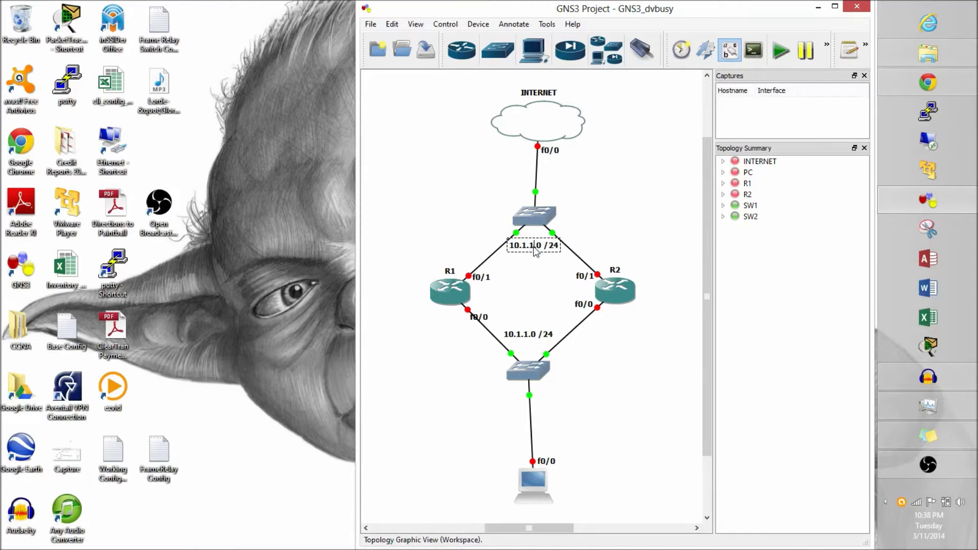
key("BackSpace")
key("BackSpace")
key("BackSpace")
key("BackSpace")
type("2.2")
left_click(602, 384)
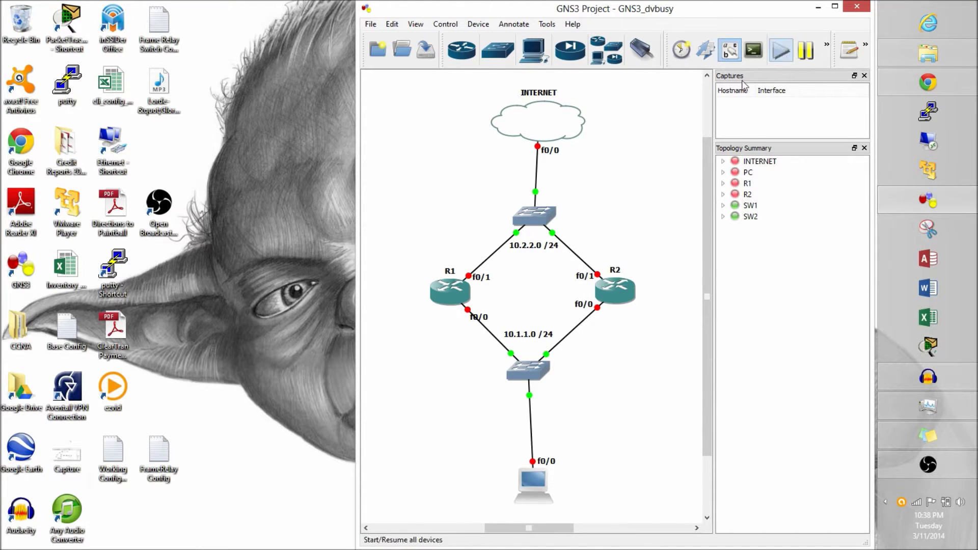
Add an 8.8.8.8 note centred in the INTERNET cloud and nudge R1's f0/0 label up.
left_click(850, 50)
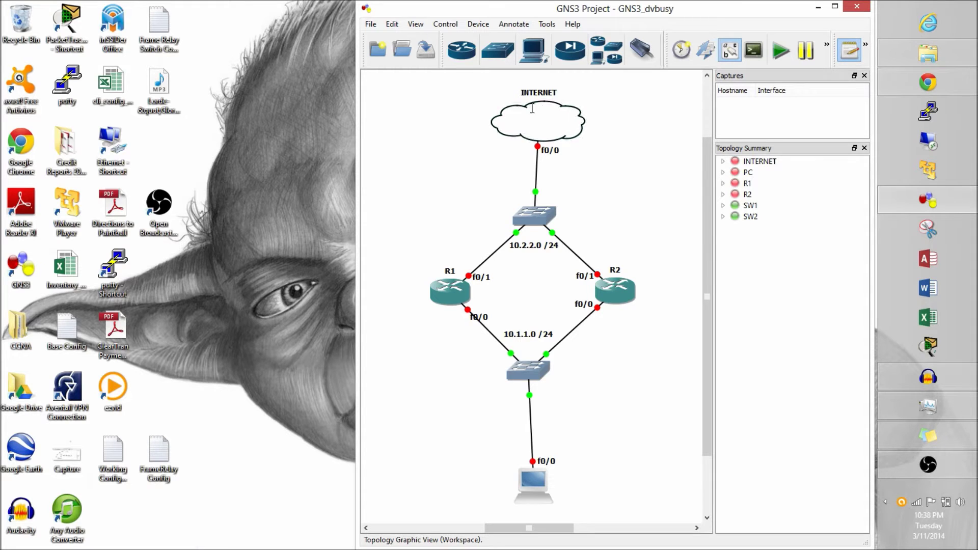
left_click(519, 119)
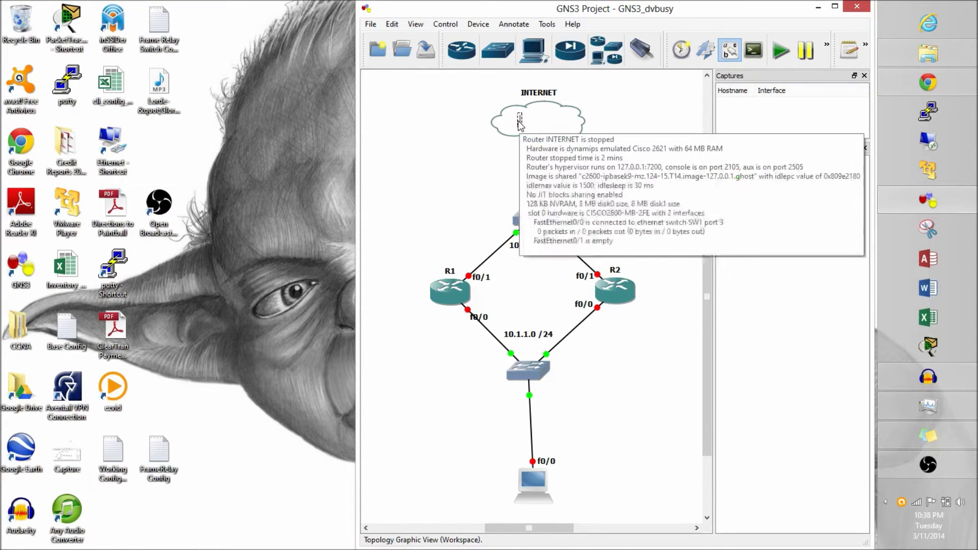
type("8.8.8.8")
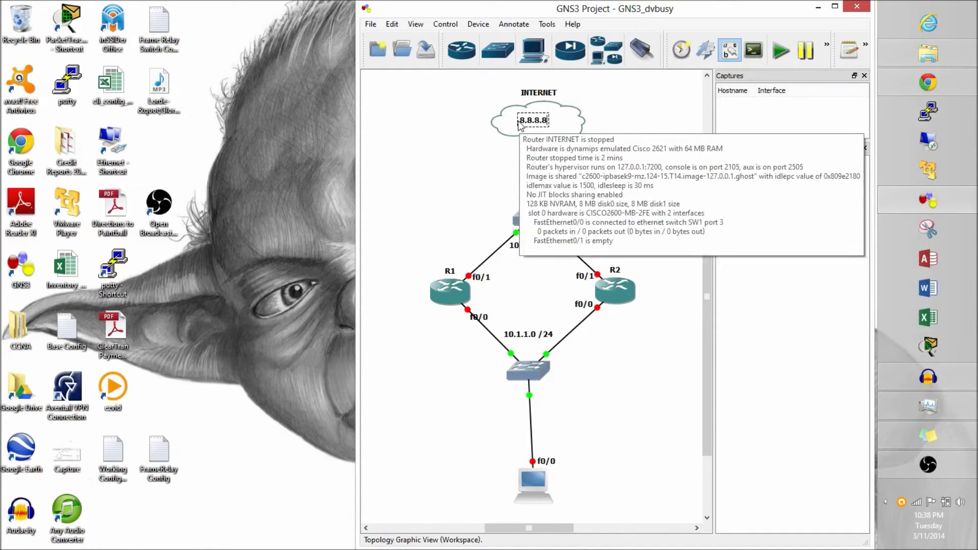
left_click(655, 136)
left_click_drag(544, 122, 552, 123)
left_click(588, 179)
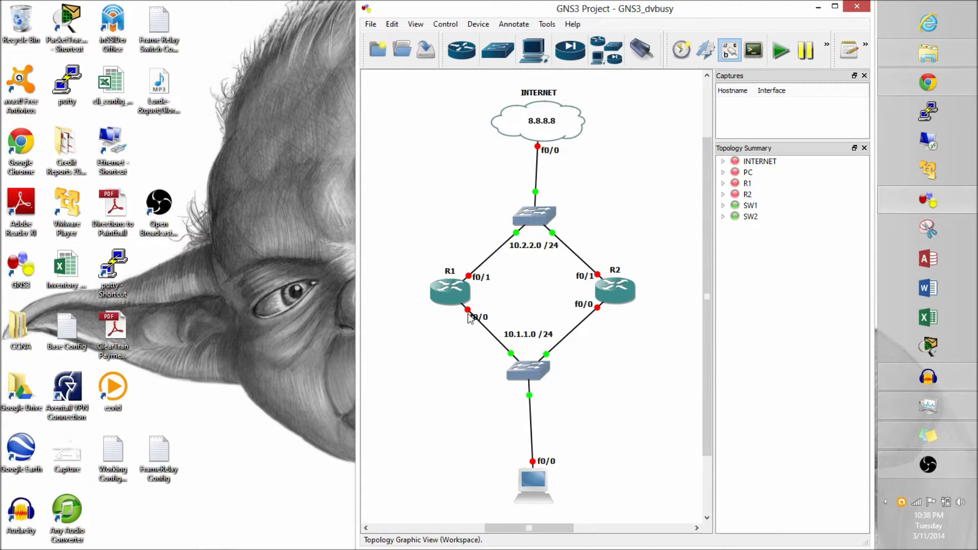
left_click_drag(484, 319, 484, 314)
left_click(471, 367)
Annotate the PC with IP - 10.1.1.175, SM - 255.255.255.0 and DG - 10.1.1.1.
mouse_move(531, 484)
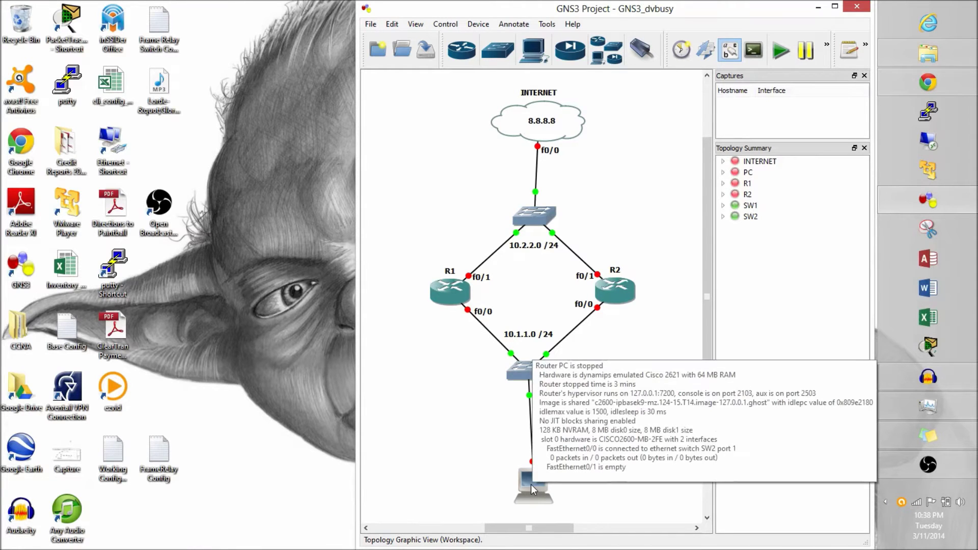
right_click(531, 485)
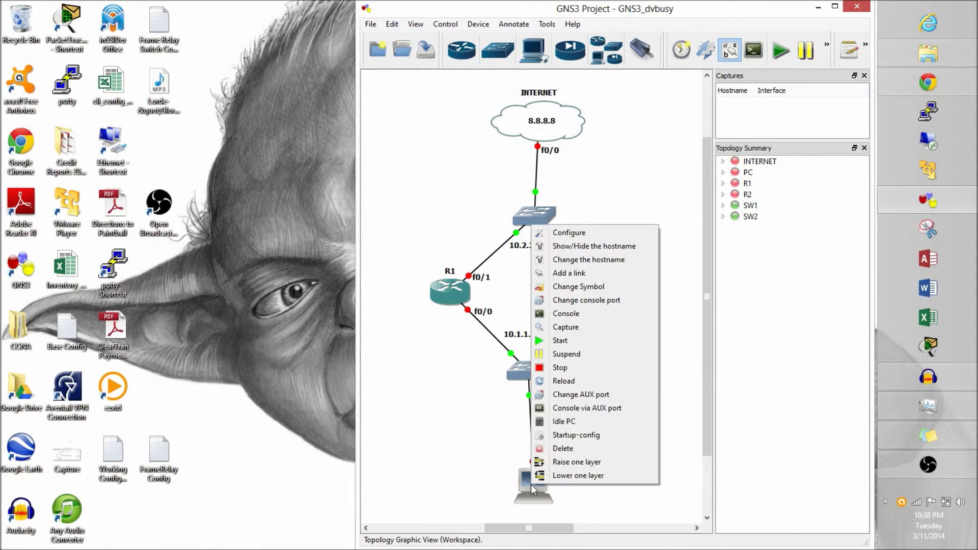
left_click(675, 498)
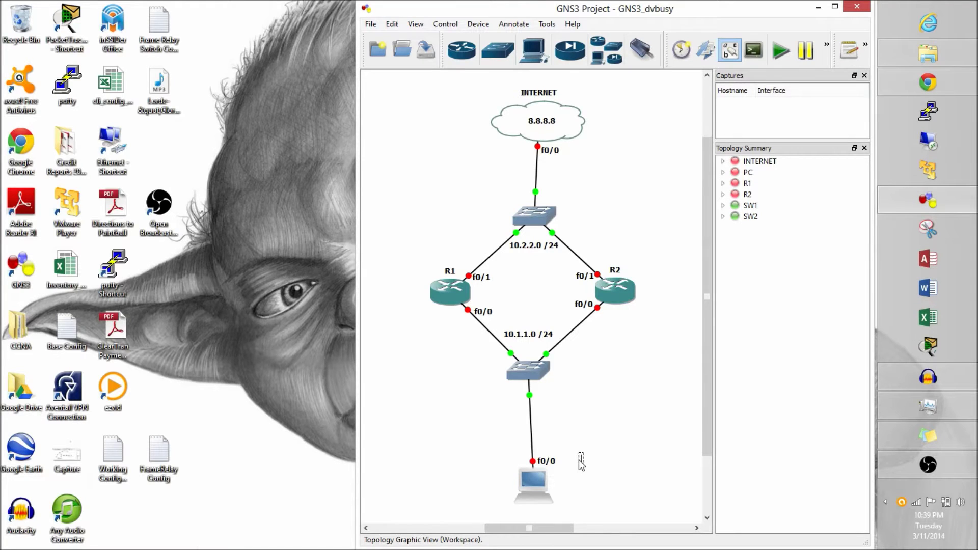
type("IP - 10.1.1.175")
key("Return")
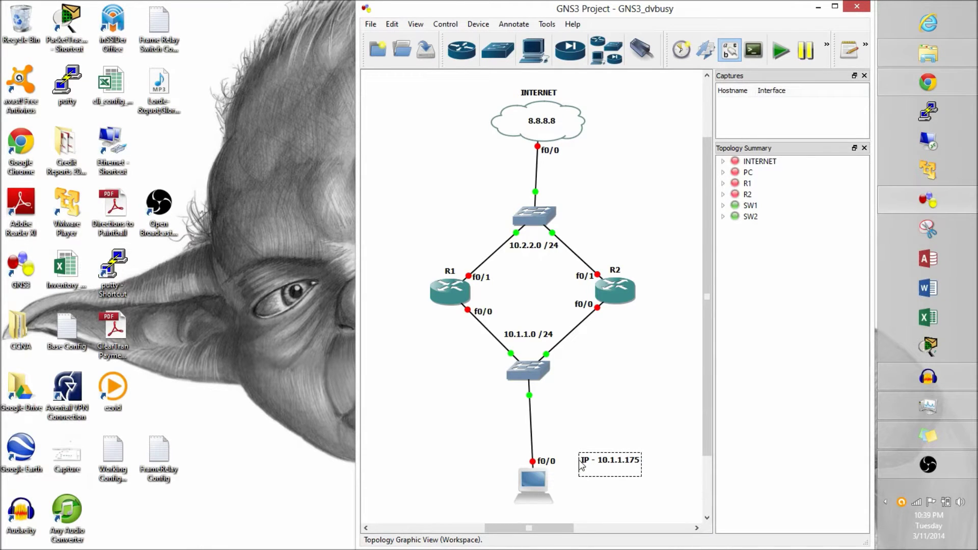
type("SM - 255.255.255.")
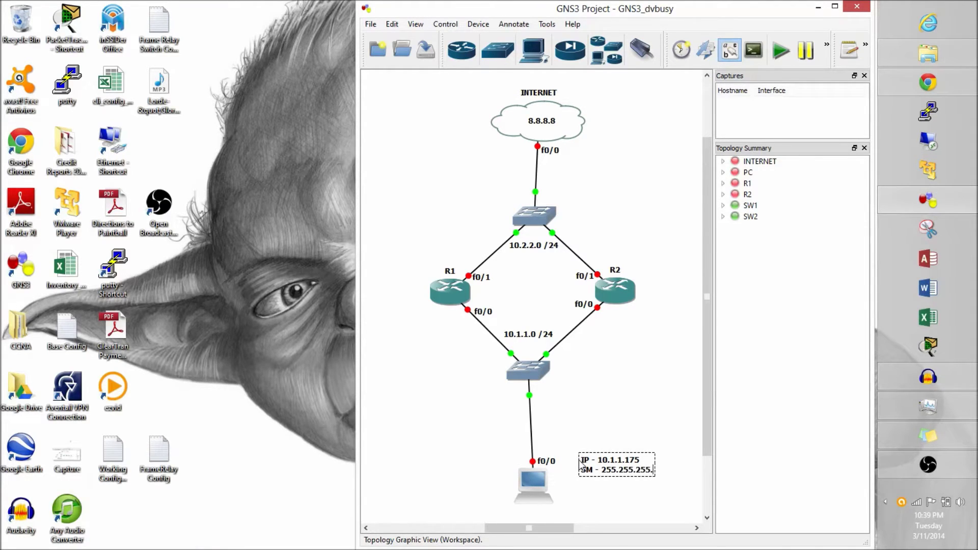
type("0")
key("Return")
type("DG - 10.10")
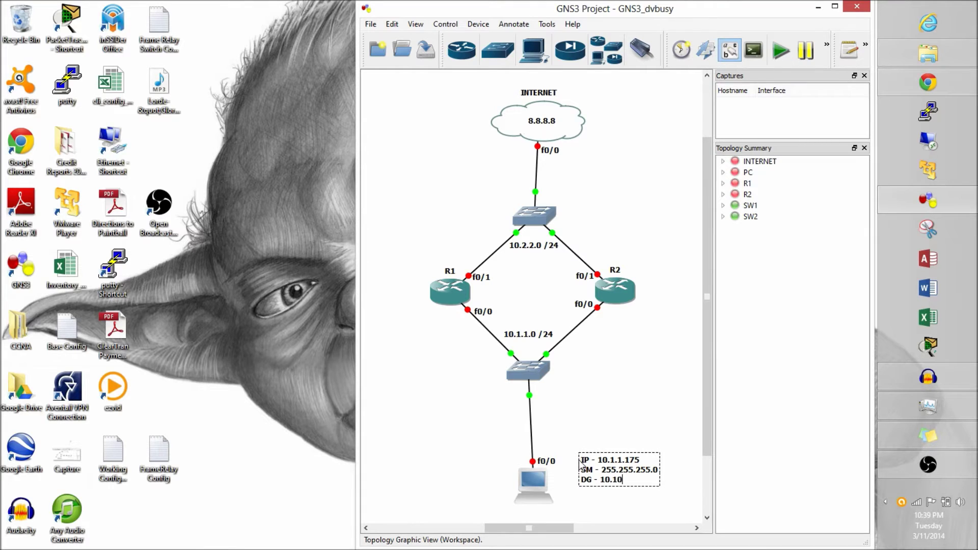
key("BackSpace")
type(".1.1.1")
left_click(683, 515)
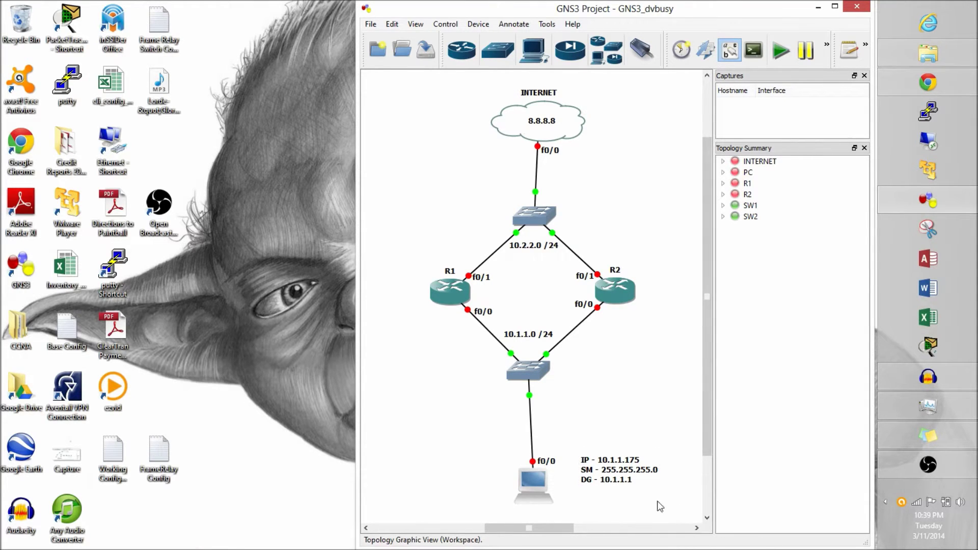
Start the PC device and open its console.
right_click(530, 481)
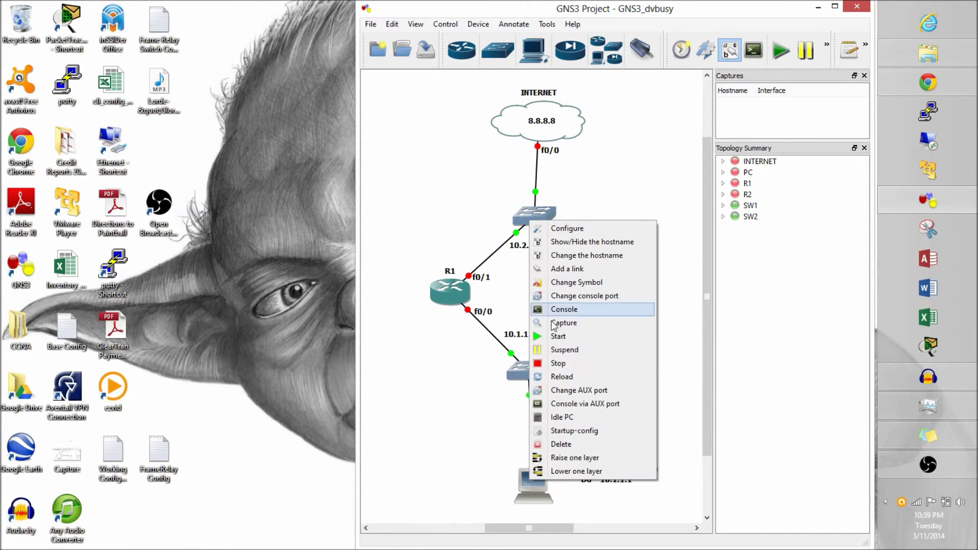
left_click(550, 339)
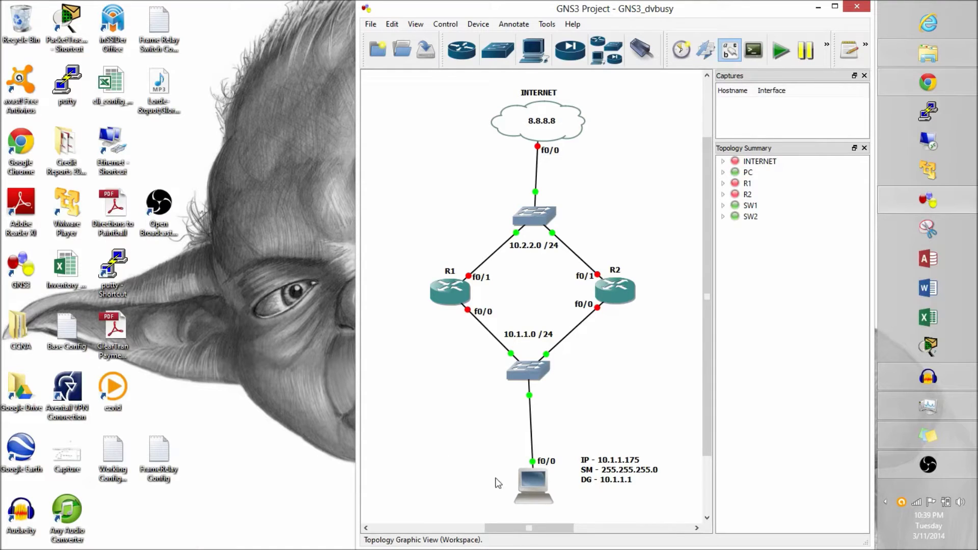
right_click(545, 481)
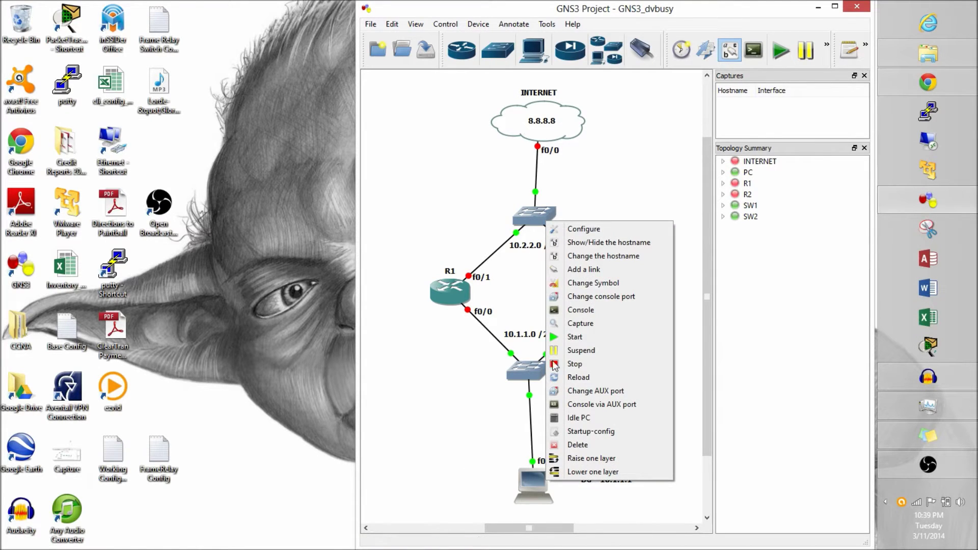
left_click(580, 311)
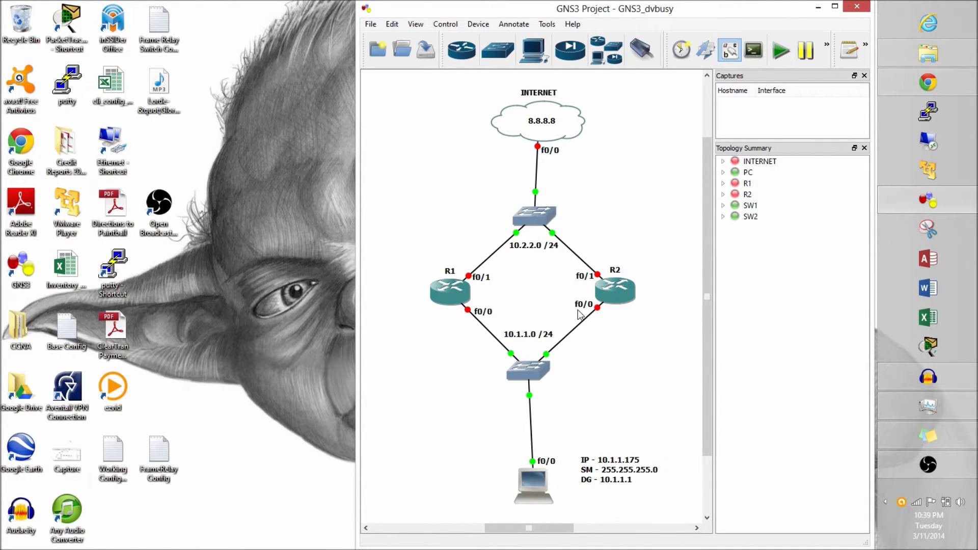
Resize the PC console window and move it to the top-left of the screen.
left_click_drag(640, 220, 407, 215)
left_click_drag(306, 96, 219, 48)
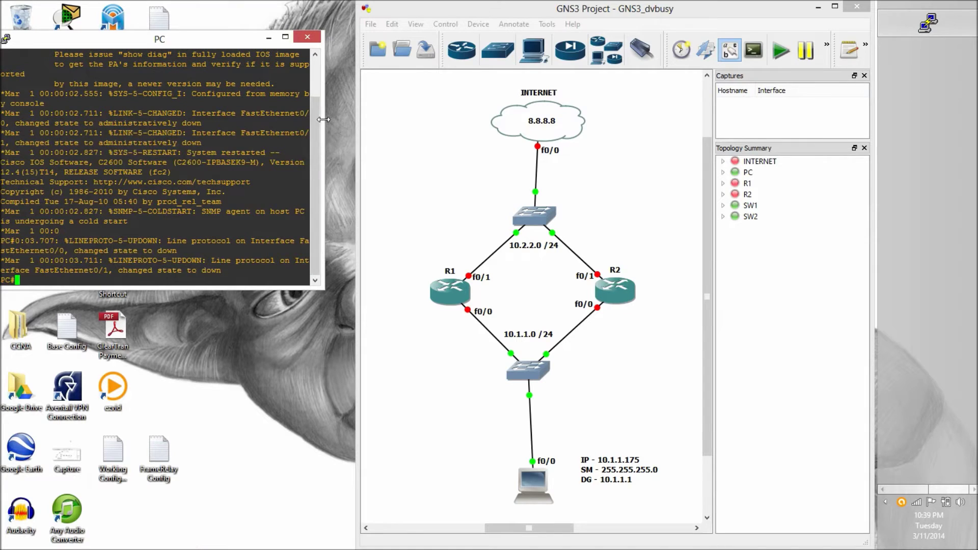
left_click_drag(323, 119, 360, 119)
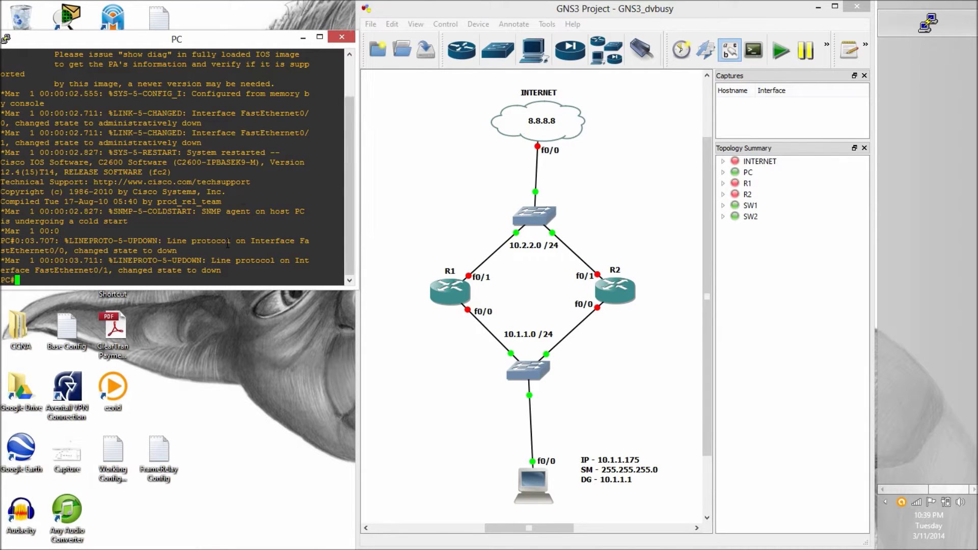
left_click_drag(197, 288, 196, 268)
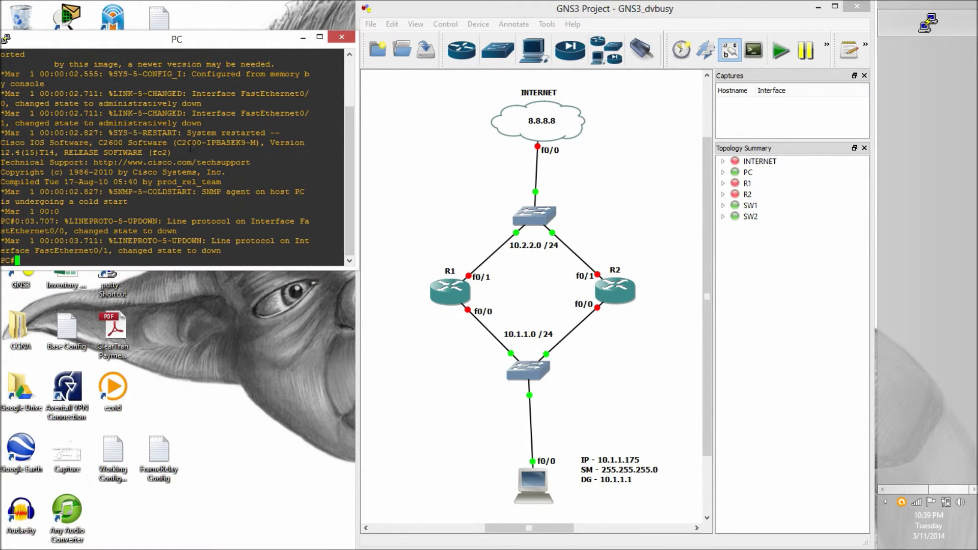
left_click_drag(186, 44, 189, 19)
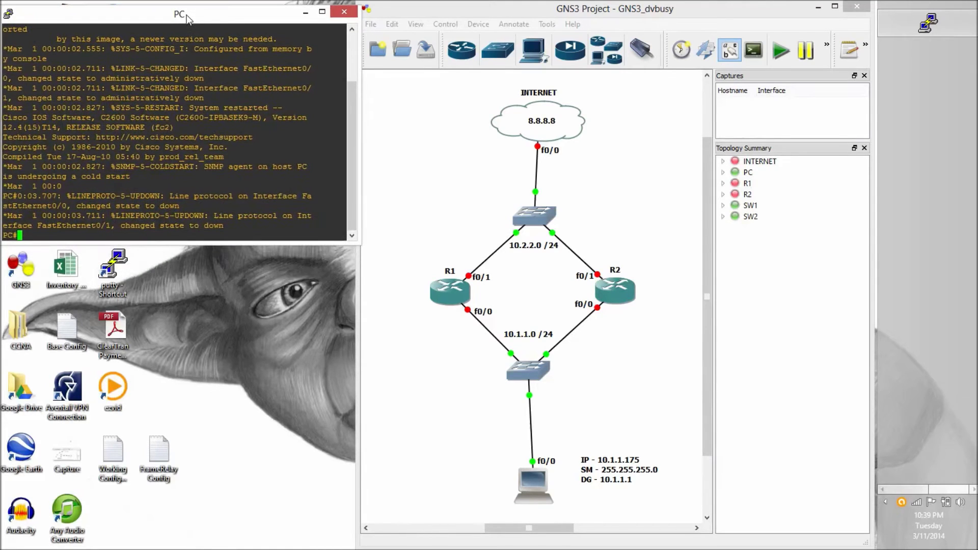
Enter global configuration on the PC and disable IP routing with no ip routing.
key("Return")
type("conf t")
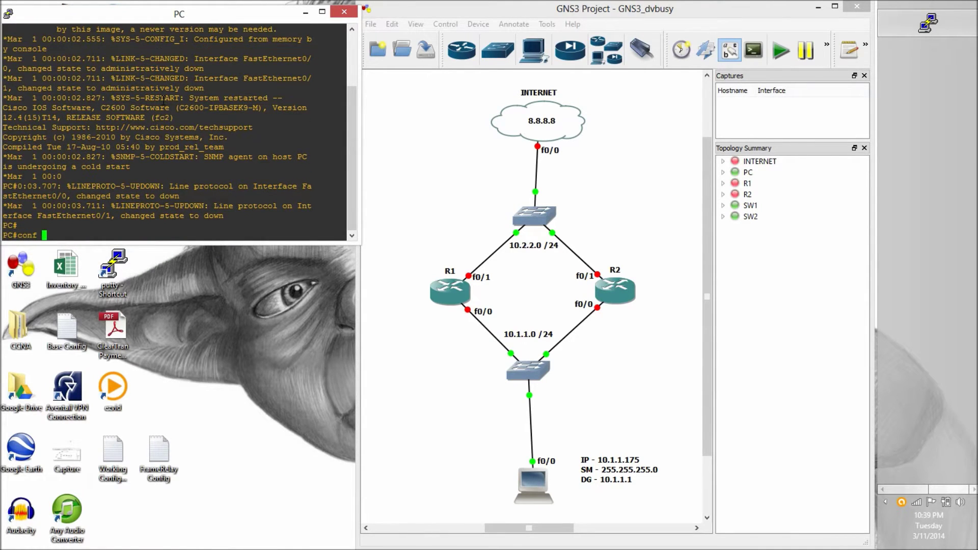
key("Return")
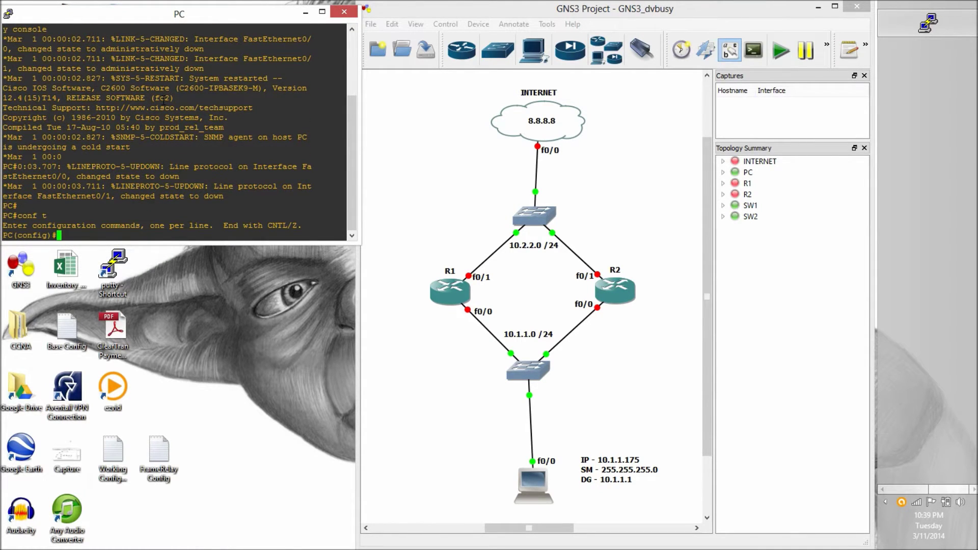
type("no ip r")
key("Tab")
type("ou")
key("Tab")
key("BackSpace")
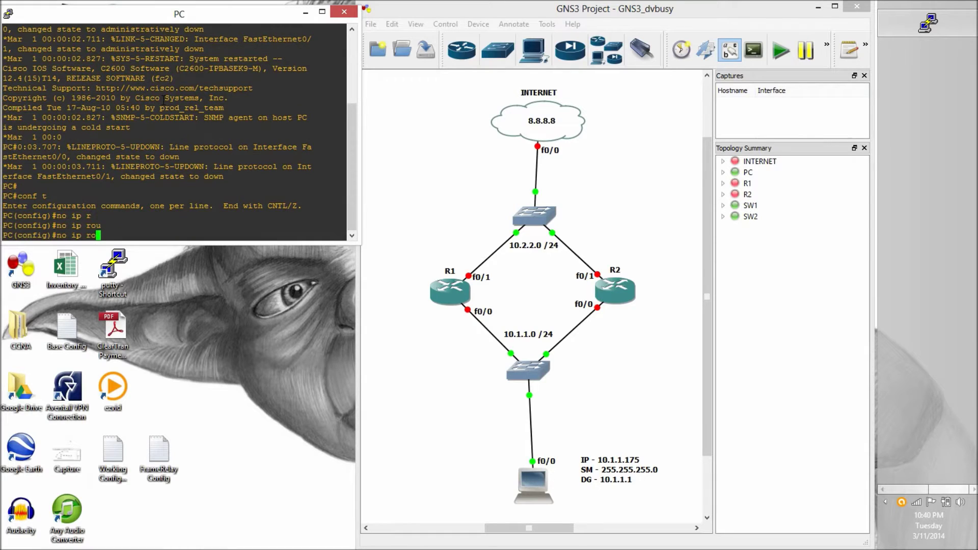
key("BackSpace")
key("BackSpace")
type("routin")
key("Tab")
key("Return")
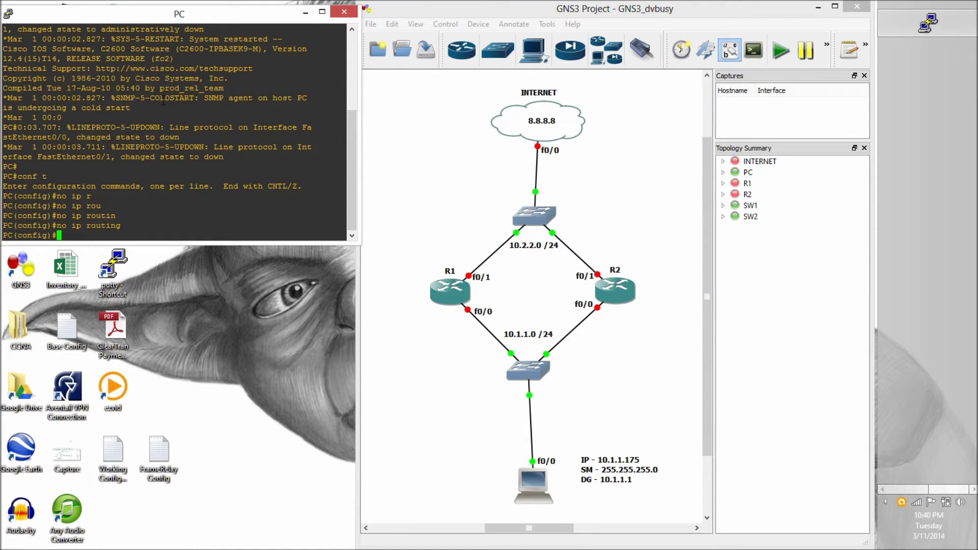
Set the PC's default gateway to 10.1.1.1.
type("ip def")
key("Tab")
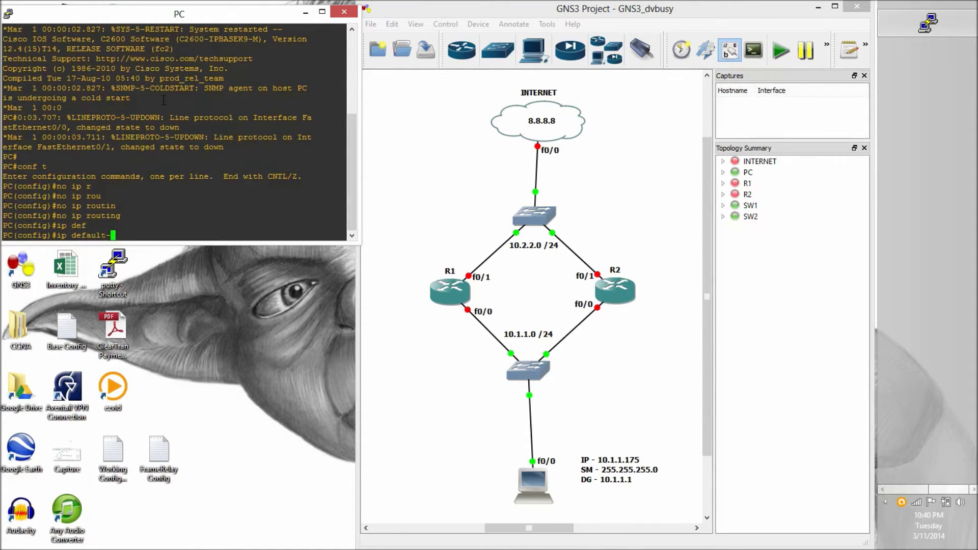
type("g")
key("Tab")
type("10.1.")
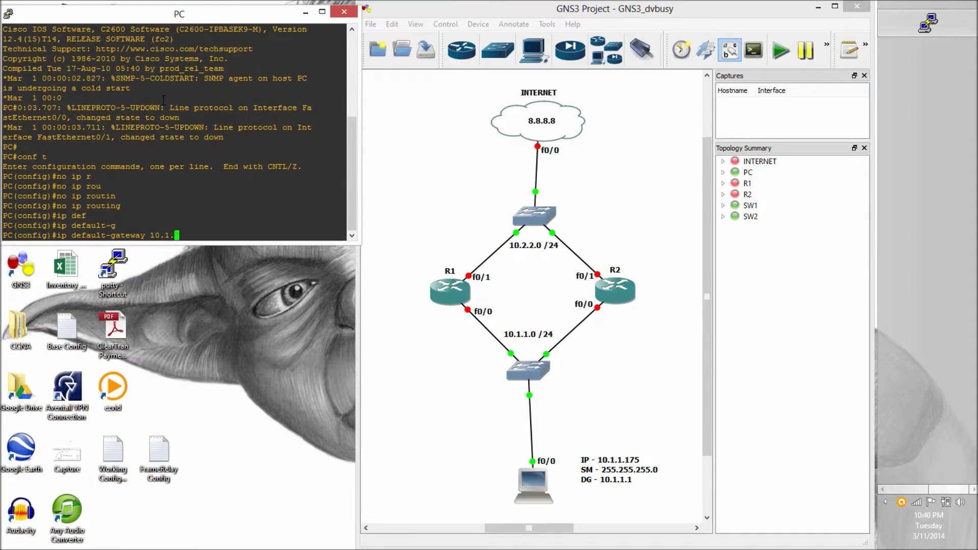
type("1.1")
key("Return")
Give the PC's FastEthernet0/0 address 10.1.1.175 255.255.255.0 and bring it up.
type("i")
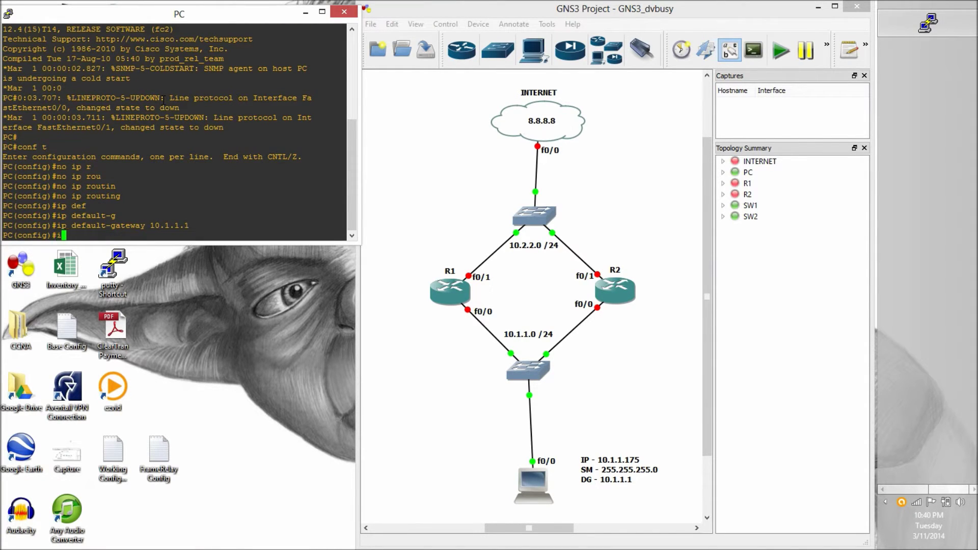
type("nt fa 0/0")
key("Return")
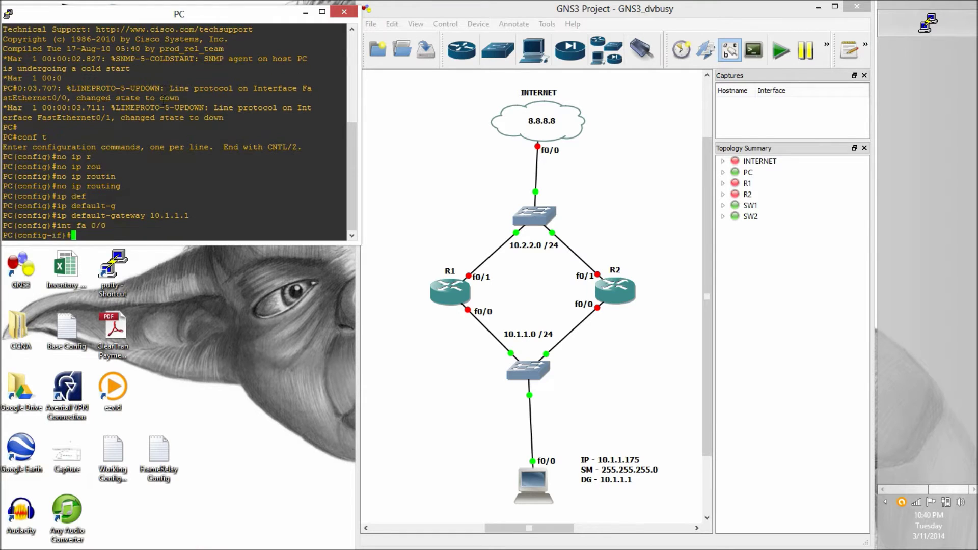
type("ip add")
key("Tab")
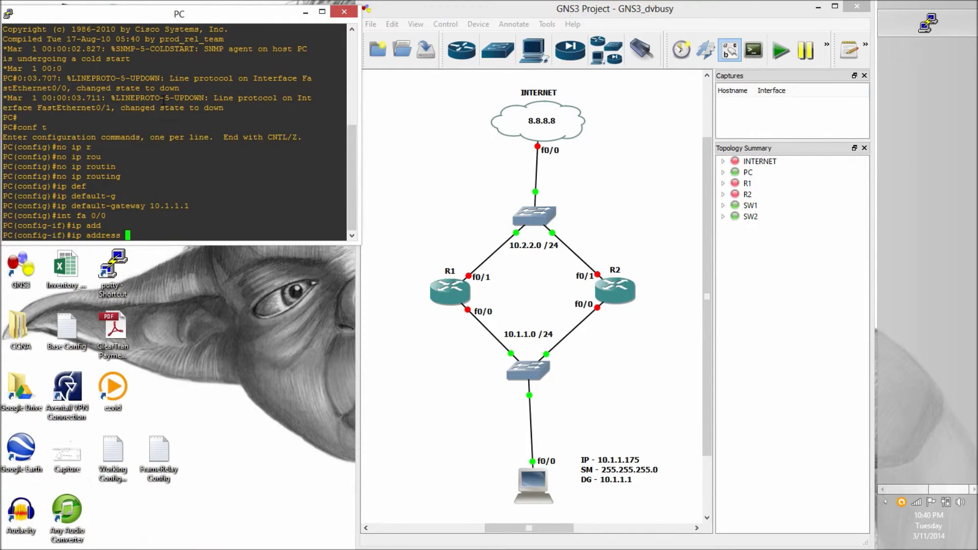
type("10.")
type("1.1")
type(".1")
type("75 255.255.2")
type("55.255.0")
key("Return")
type("nos ht")
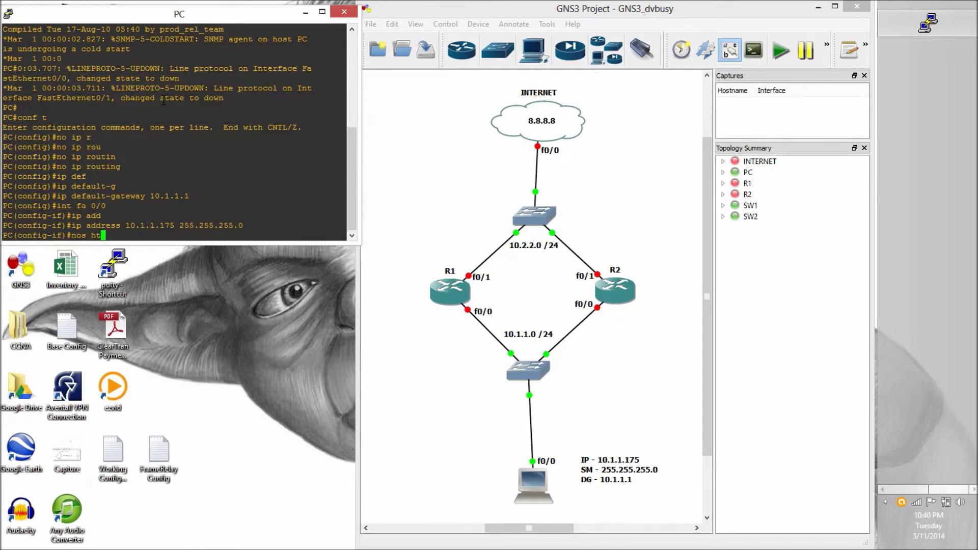
key("BackSpace")
key("BackSpace")
key("BackSpace")
key("BackSpace")
type("shut")
key("Return")
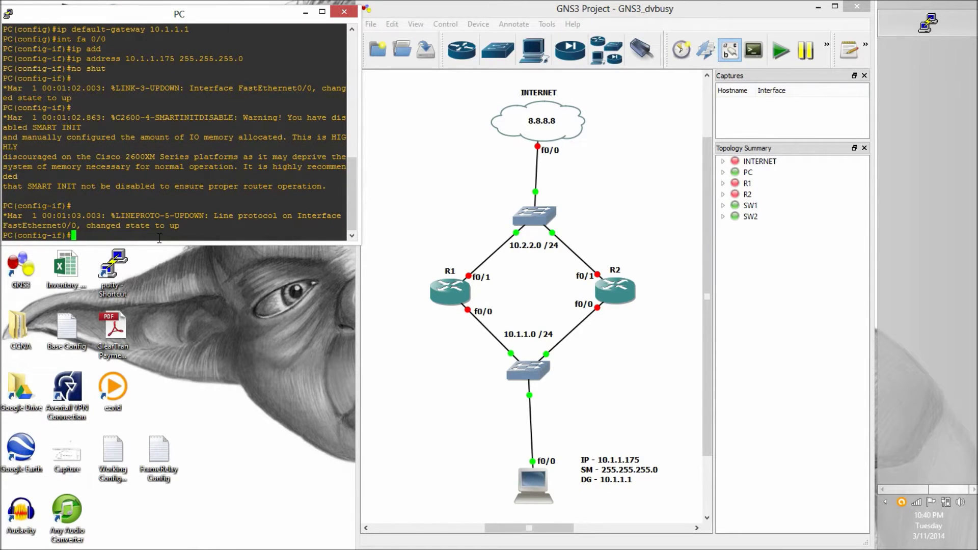
key("Return")
key("Return")
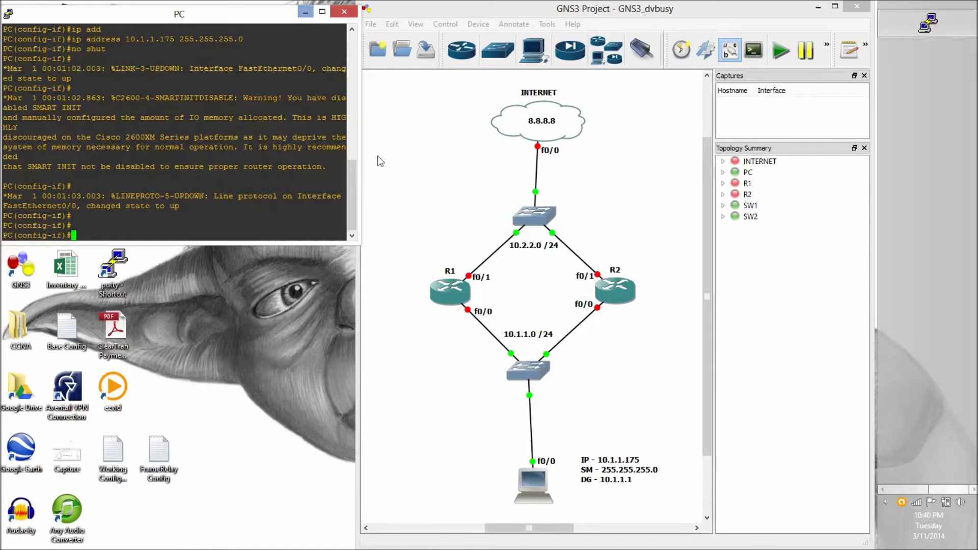
Start router R1 and open its console.
right_click(457, 296)
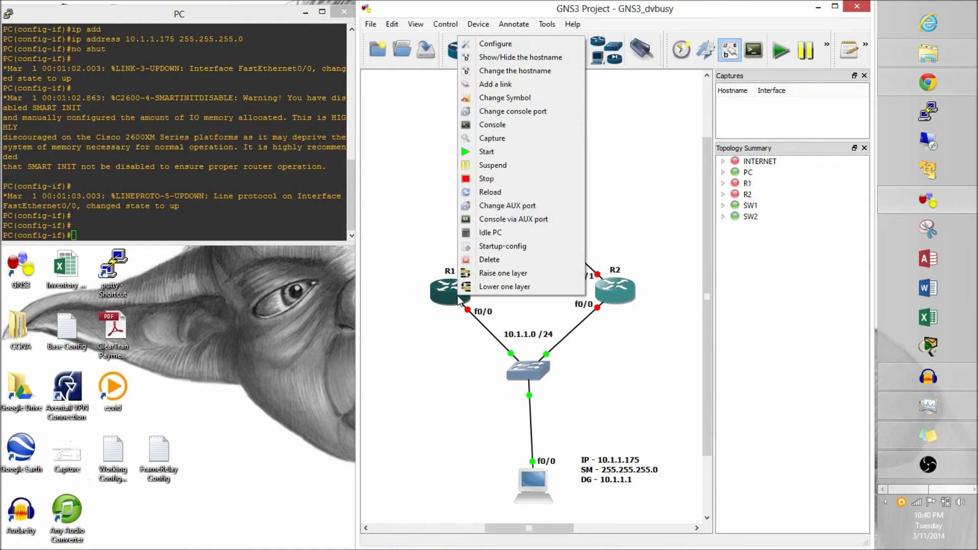
left_click(491, 153)
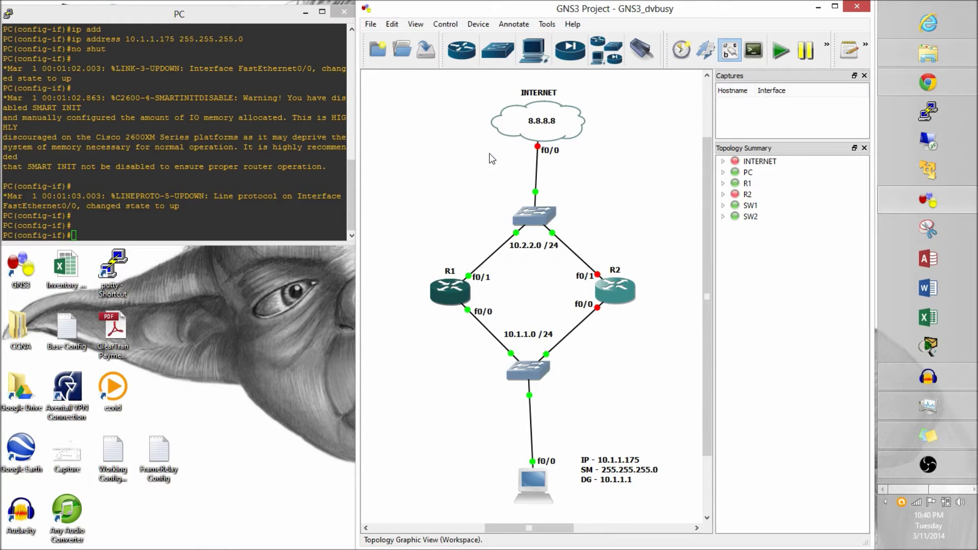
right_click(445, 299)
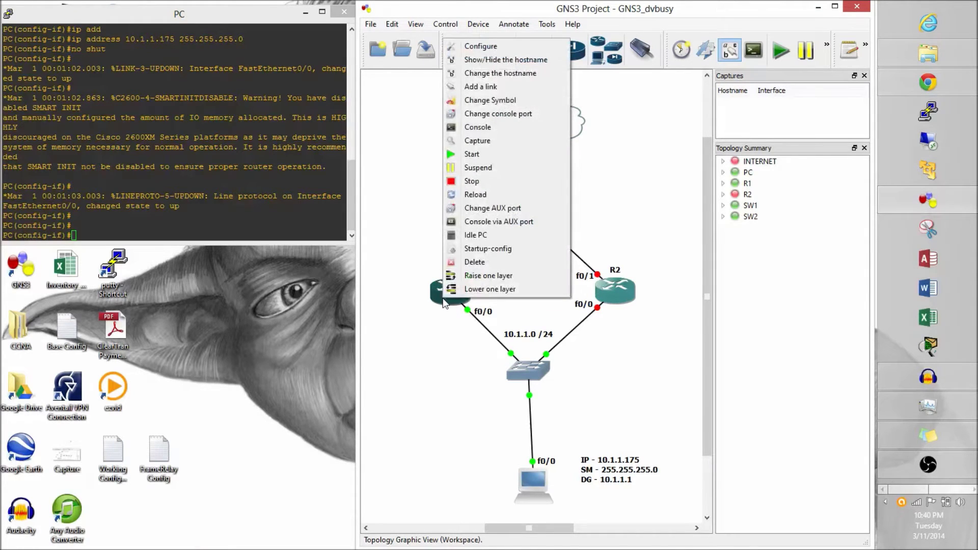
left_click(477, 127)
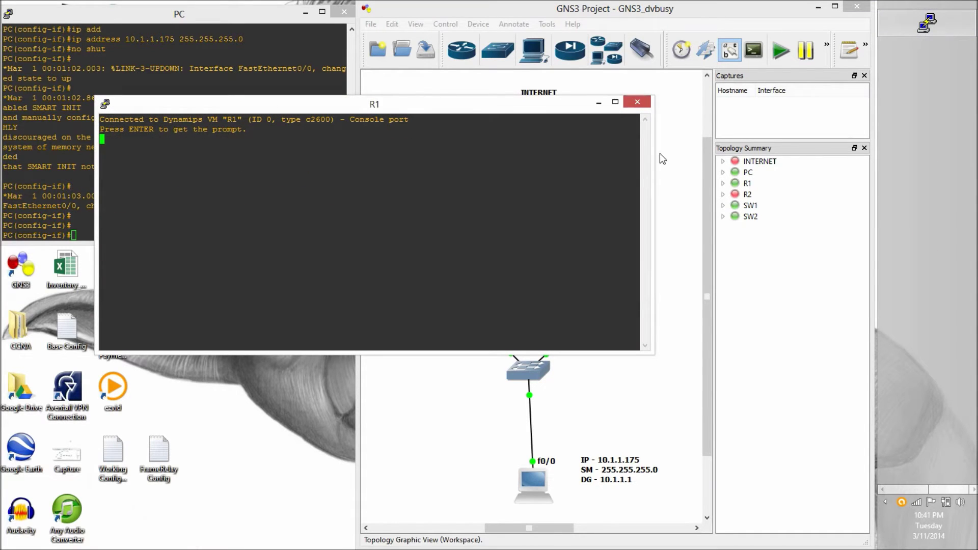
Narrow, shorten and move the R1 console left to expose R1 and the topology.
left_click_drag(655, 172, 546, 172)
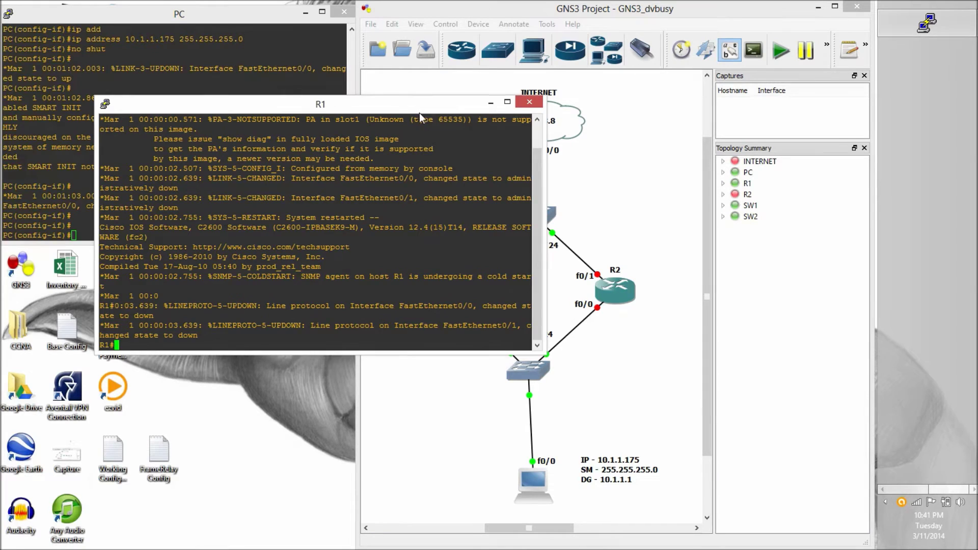
left_click_drag(420, 110, 328, 115)
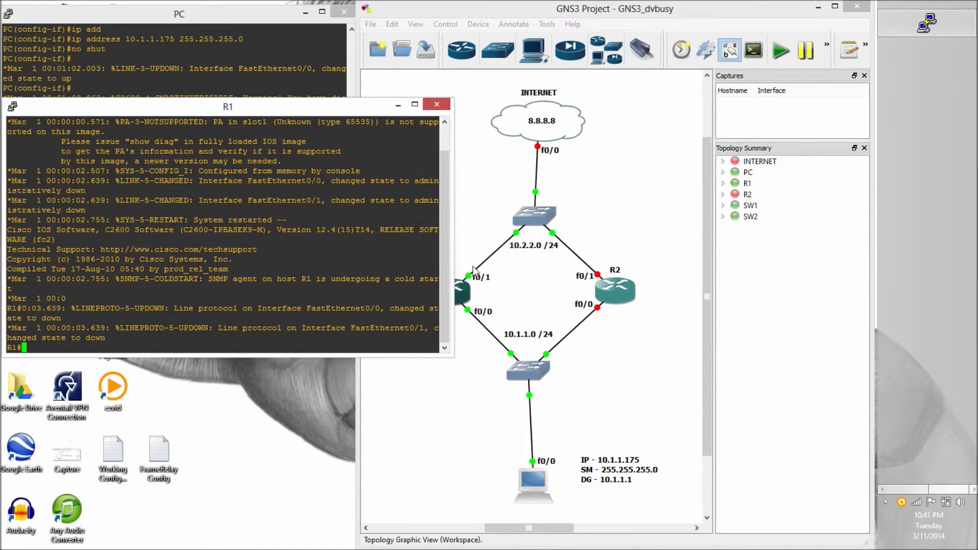
left_click_drag(451, 264, 370, 252)
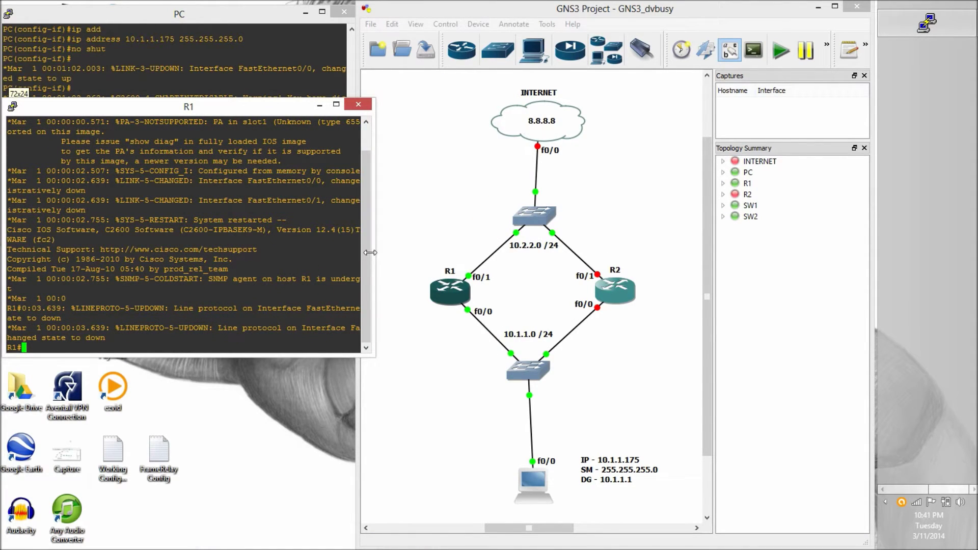
left_click_drag(309, 359, 299, 318)
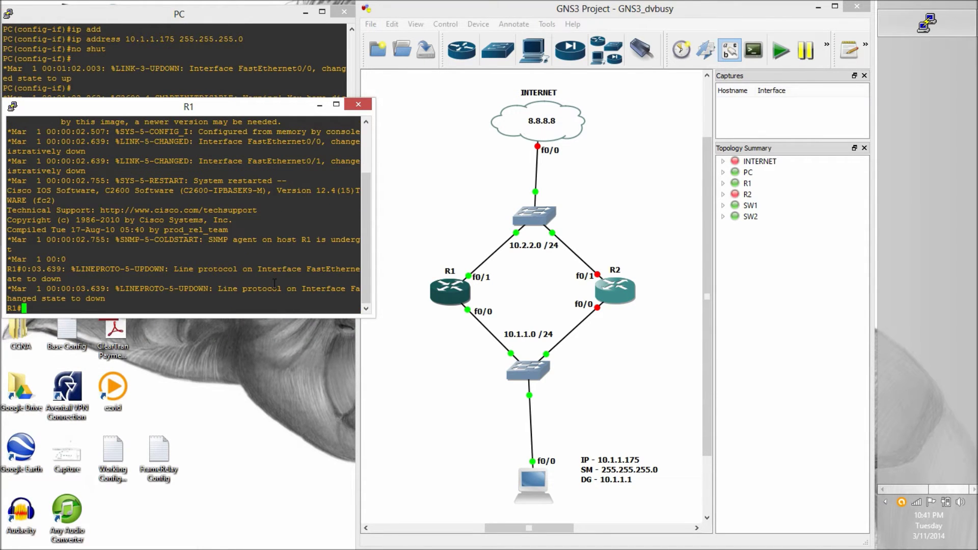
On R1, give FastEthernet0/0 address 10.1.1.1 255.255.255.0 and bring it up.
type("conf t")
key("Return")
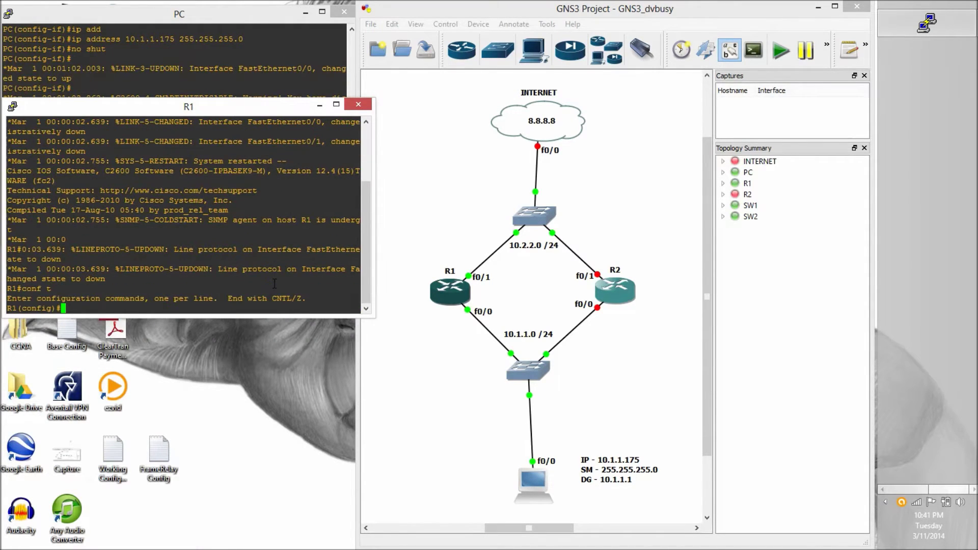
type("int fa 0/0")
key("Return")
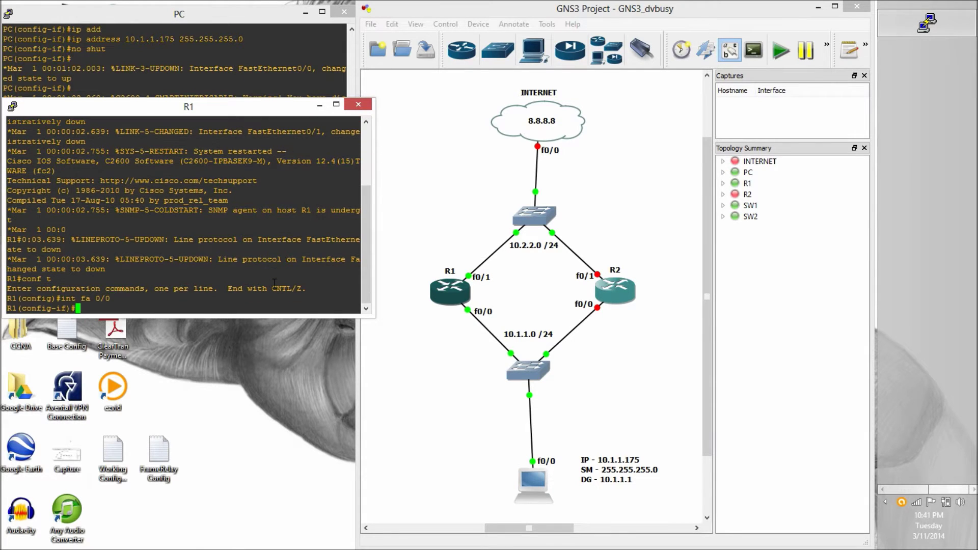
type("ip add")
key("Tab")
type("10.1.1.")
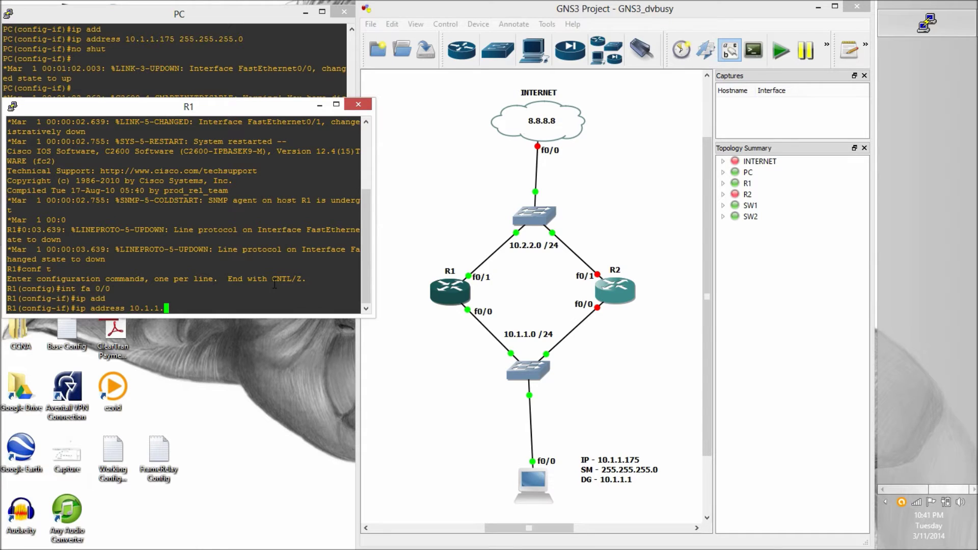
type("1 255.255.255.255.0")
key("Return")
type("no shut")
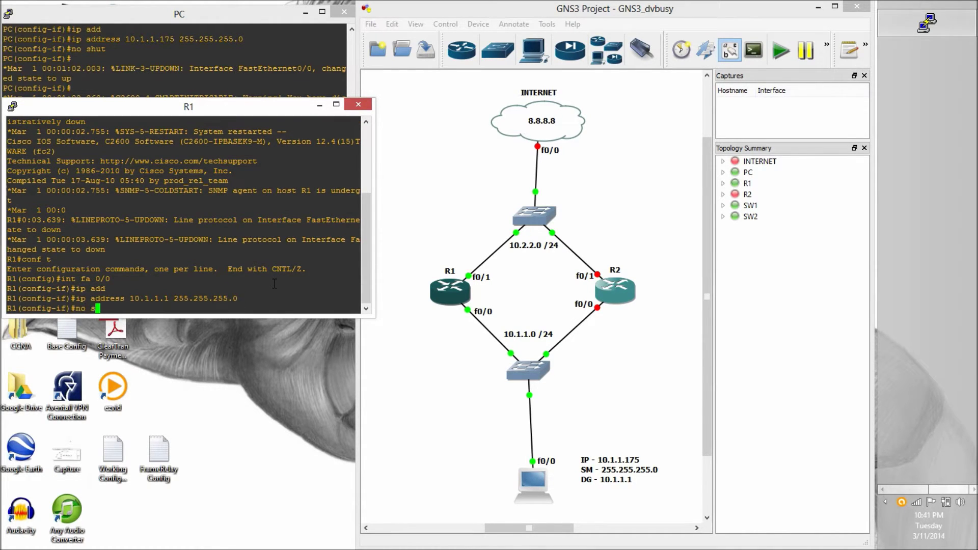
key("Return")
Give R1's FastEthernet0/1 address 10.2.2.1 255.255.255.0 and bring it up.
type("in fa 0/0")
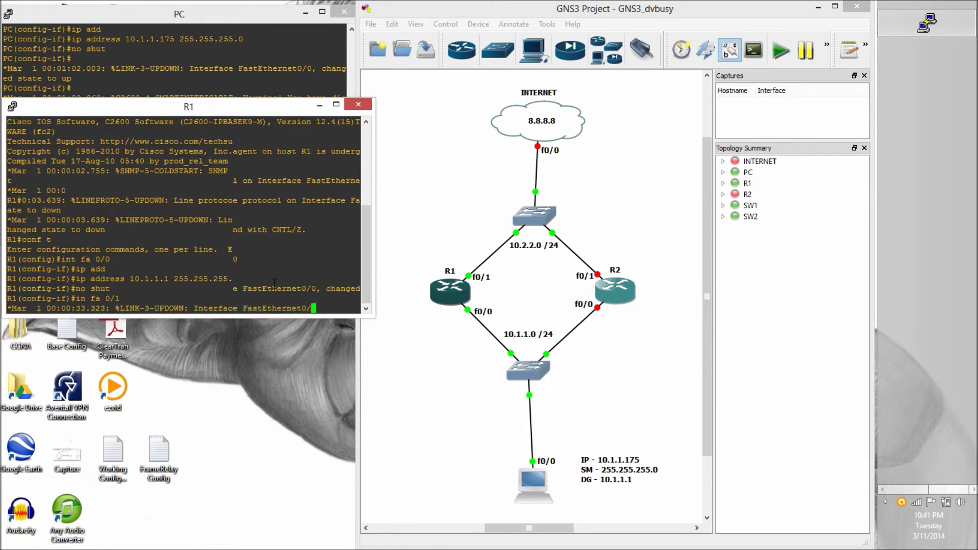
key("Return")
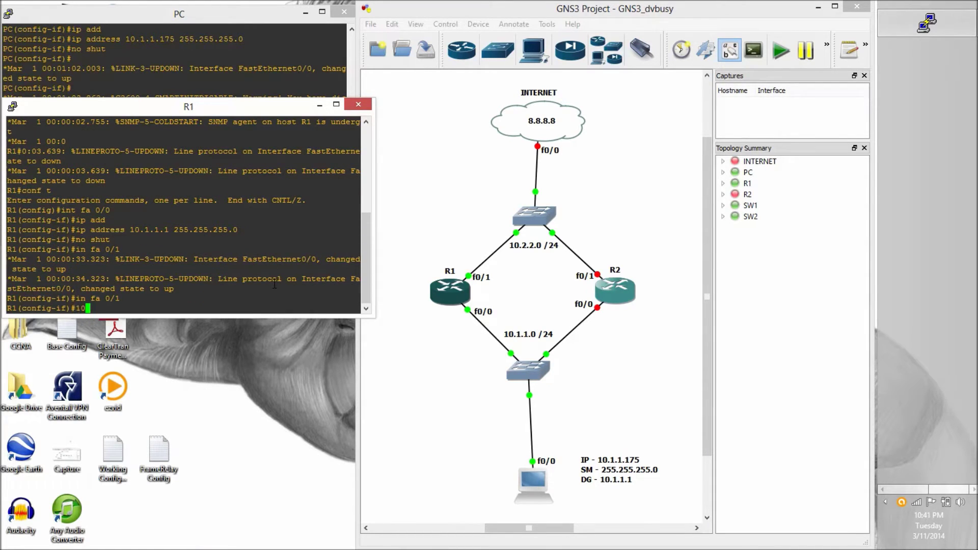
type(".2.2.1 255.255.255.0")
key("Return")
type("no sh")
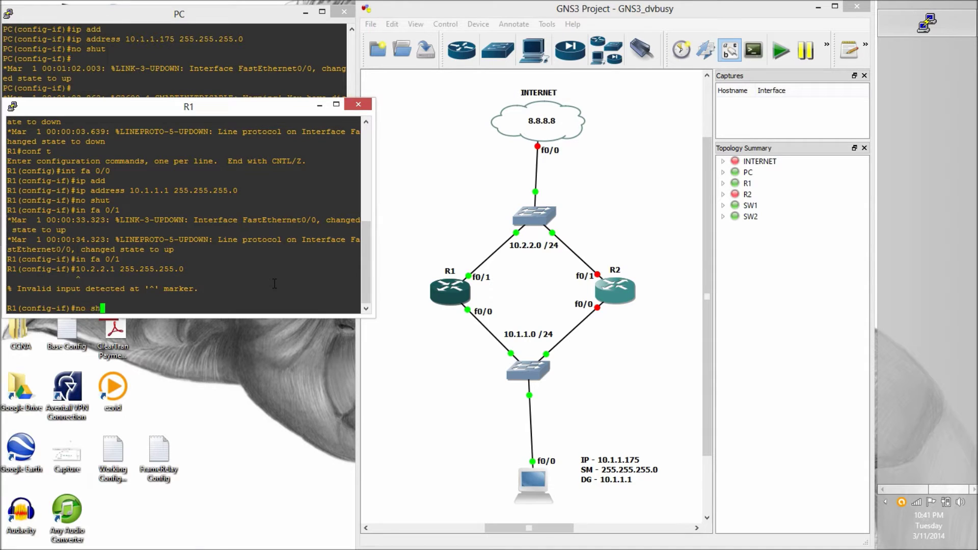
key("BackSpace")
key("BackSpace")
key("BackSpace")
key("BackSpace")
key("BackSpace")
key("Up")
key("ctrl+a")
type("ip add")
key("Return")
type("no shut")
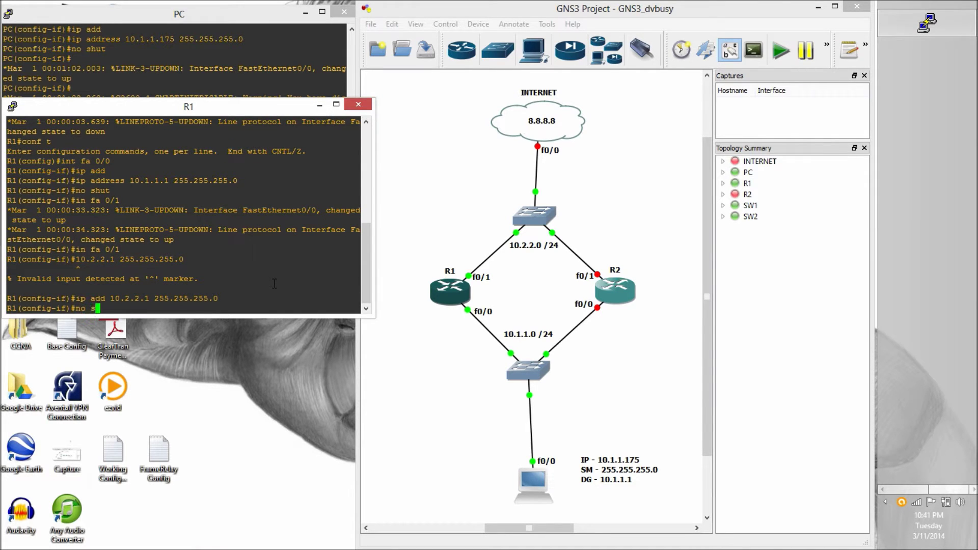
key("Return")
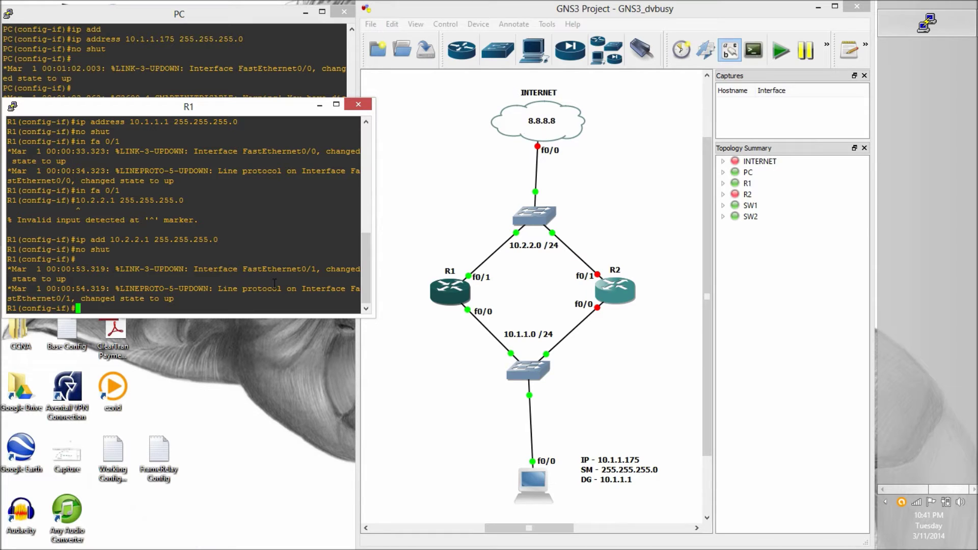
Start EIGRP process 1 on R1 and advertise 10.2.2.1 0.0.0.0.
type("exit")
key("Return")
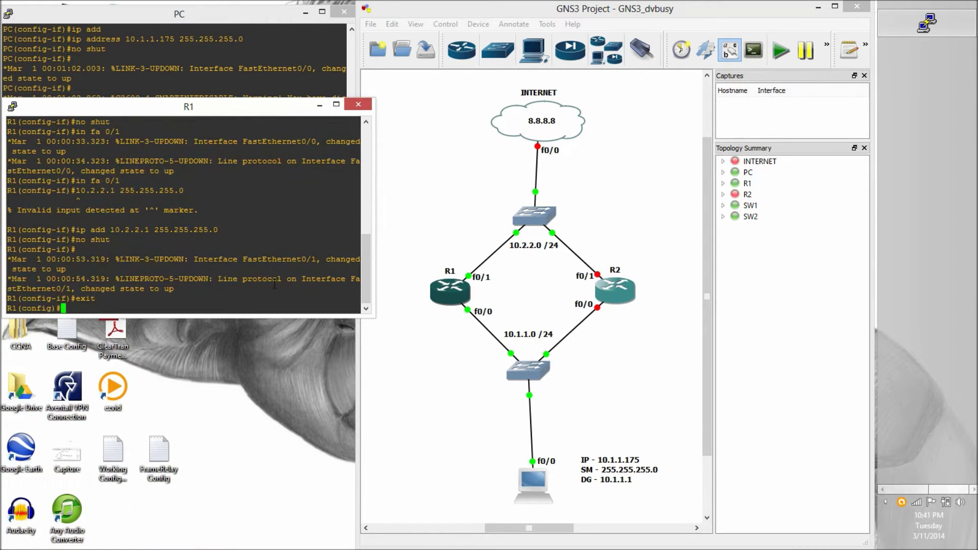
type("router eigrp 1")
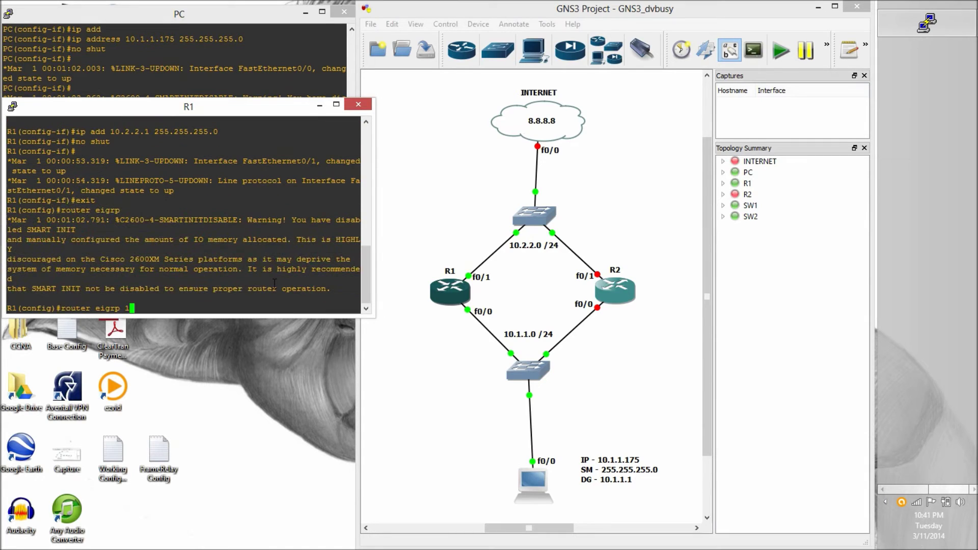
key("Return")
type("net")
key("Tab")
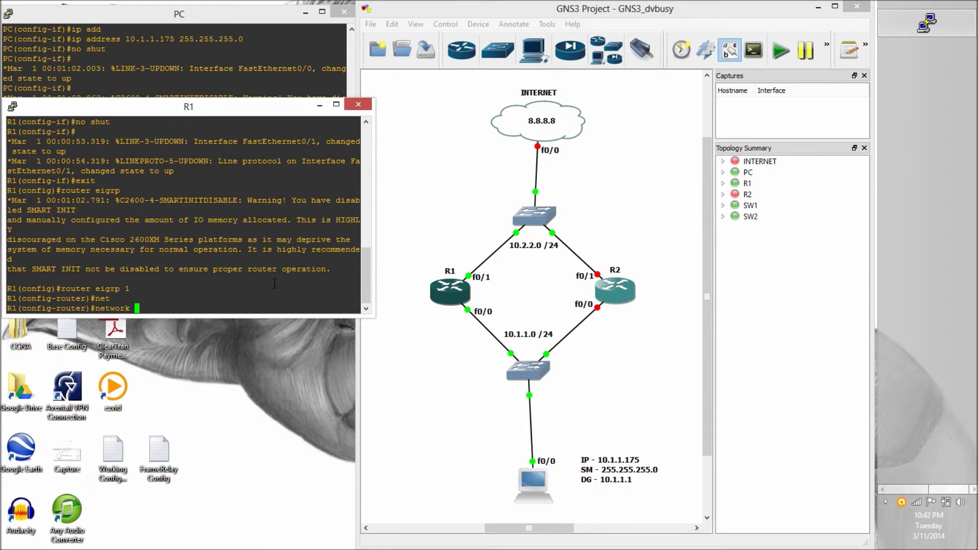
type("10.2.2.1 0.0.0.0")
key("Return")
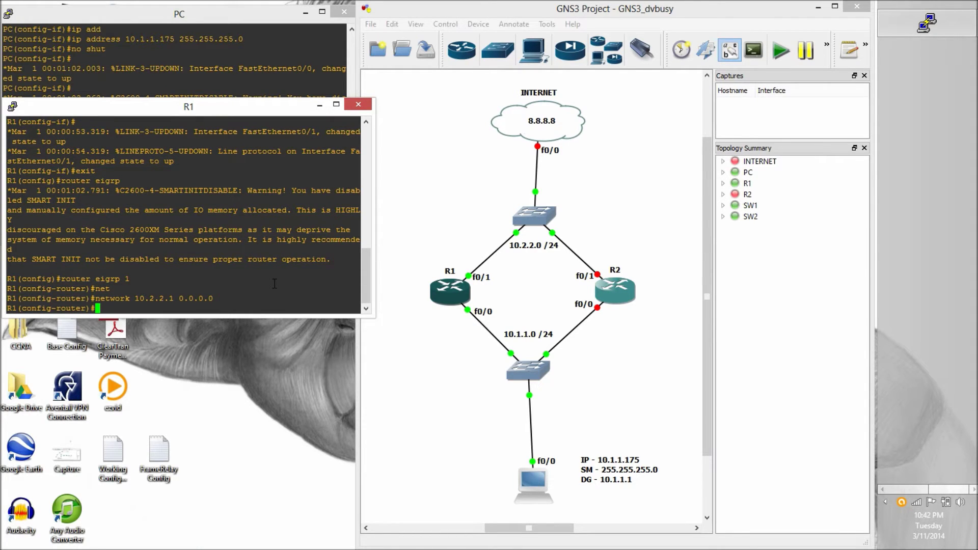
Advertise the 10.1.1.0 0.0.0.255 network in R1's EIGRP.
type("network 10.1.1.1")
key("BackSpace")
key("BackSpace")
type("0.2.2.1")
type(" 0.0.0")
key("BackSpace")
key("BackSpace")
key("BackSpace")
key("BackSpace")
key("BackSpace")
type("0.0.0.255")
key("Return")
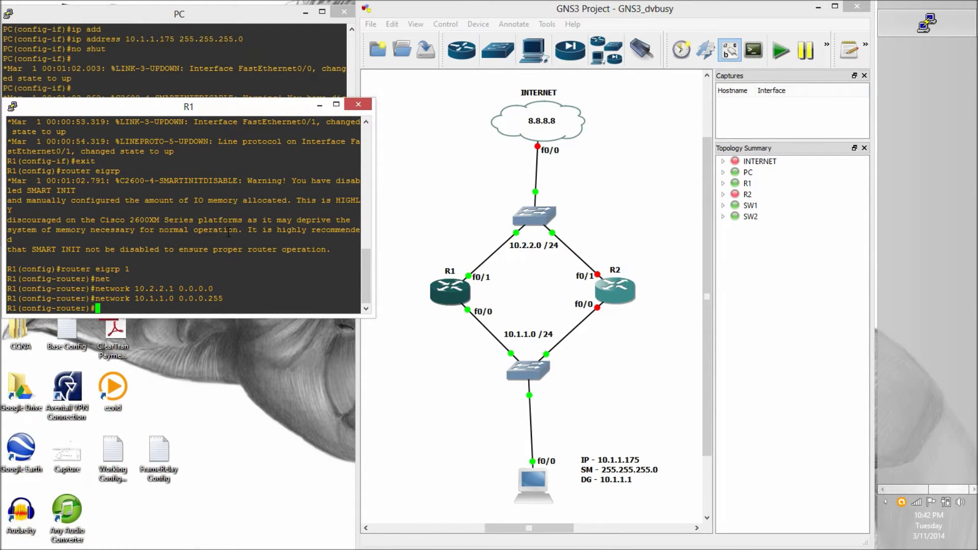
Check R1's interface addresses and status with do sh ip int br.
type("do shw")
key("BackSpace")
type("ip int br")
key("Return")
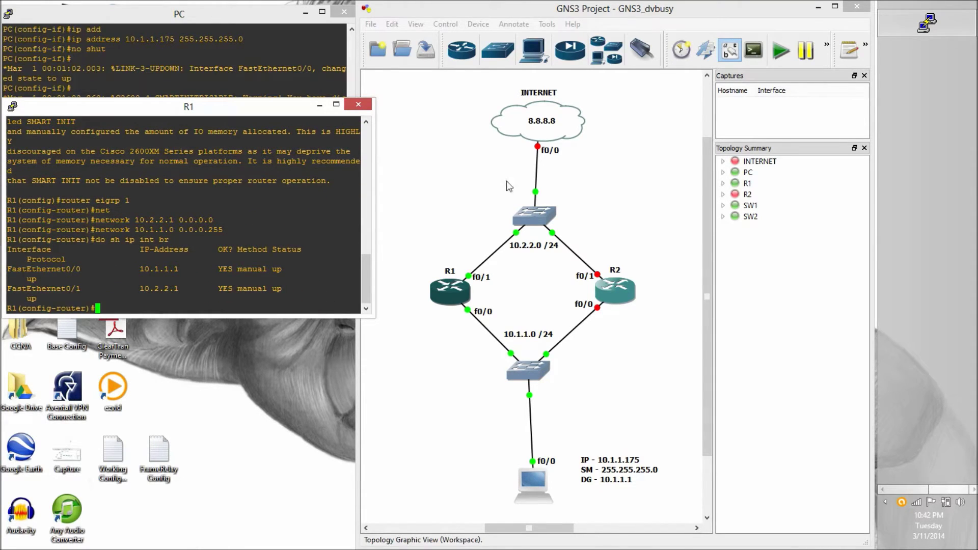
Start the INTERNET router and open its console.
right_click(539, 134)
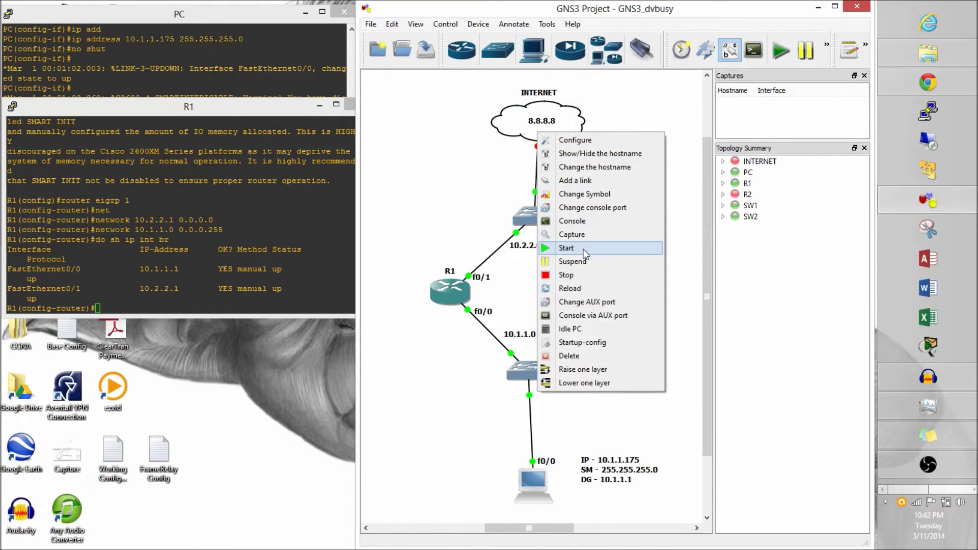
left_click(566, 248)
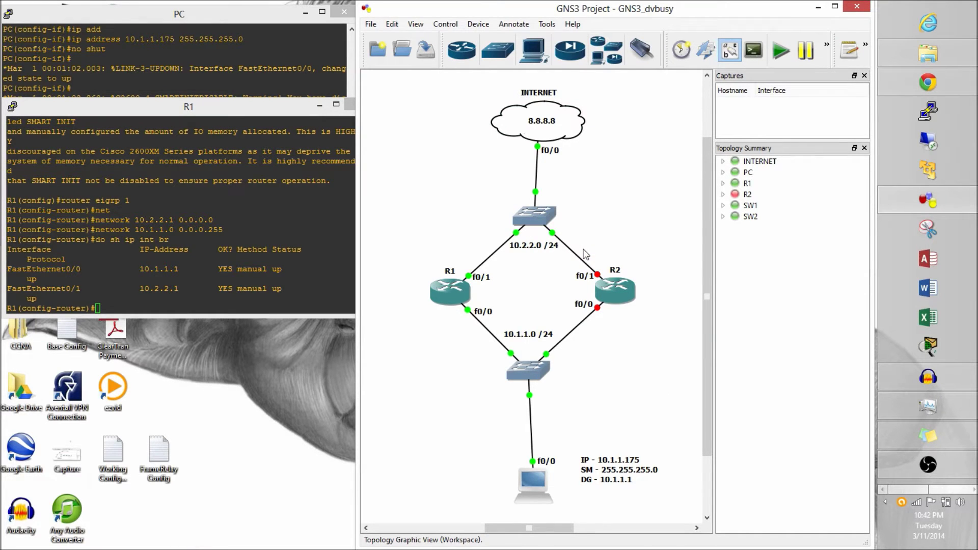
right_click(519, 121)
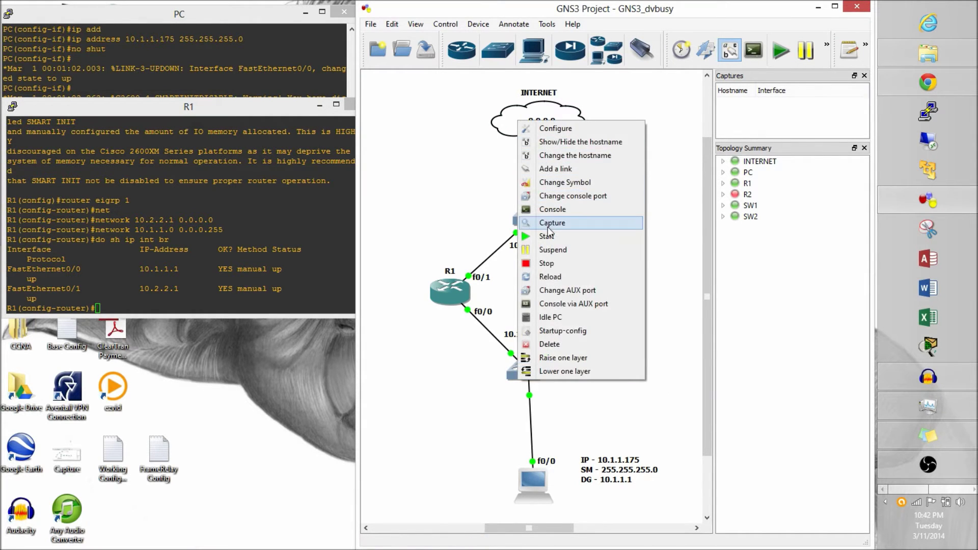
left_click(551, 210)
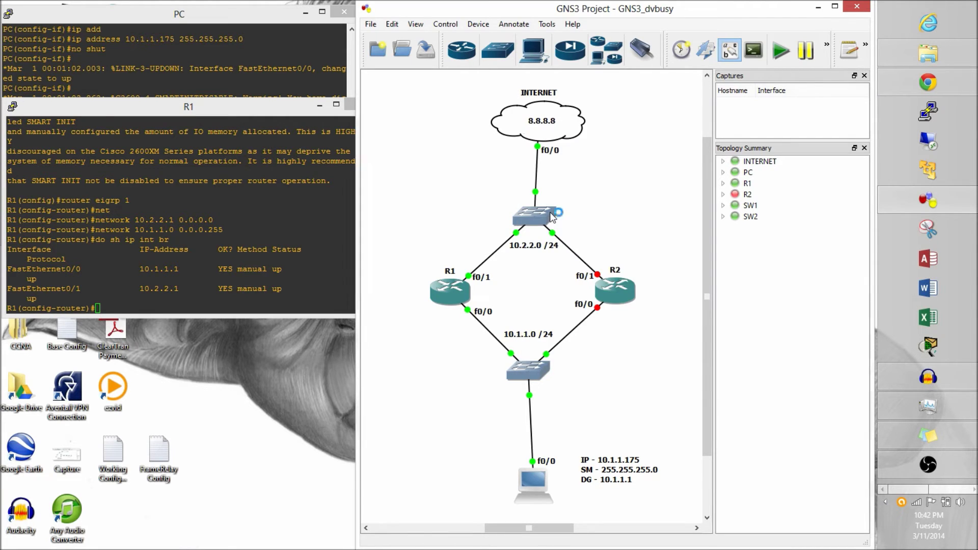
Move and narrow the INTERNET console beside the topology and wake its prompt.
left_click_drag(426, 127, 317, 200)
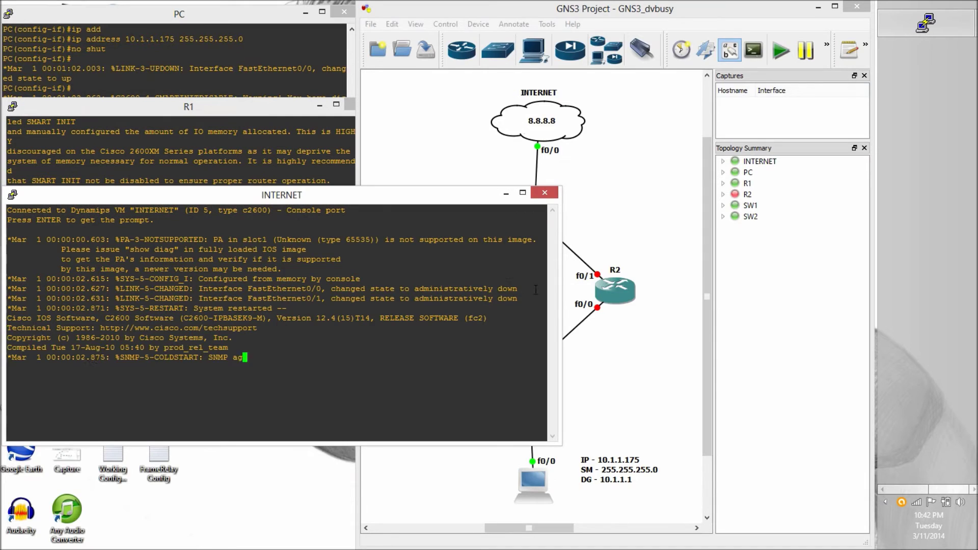
left_click_drag(561, 308, 350, 309)
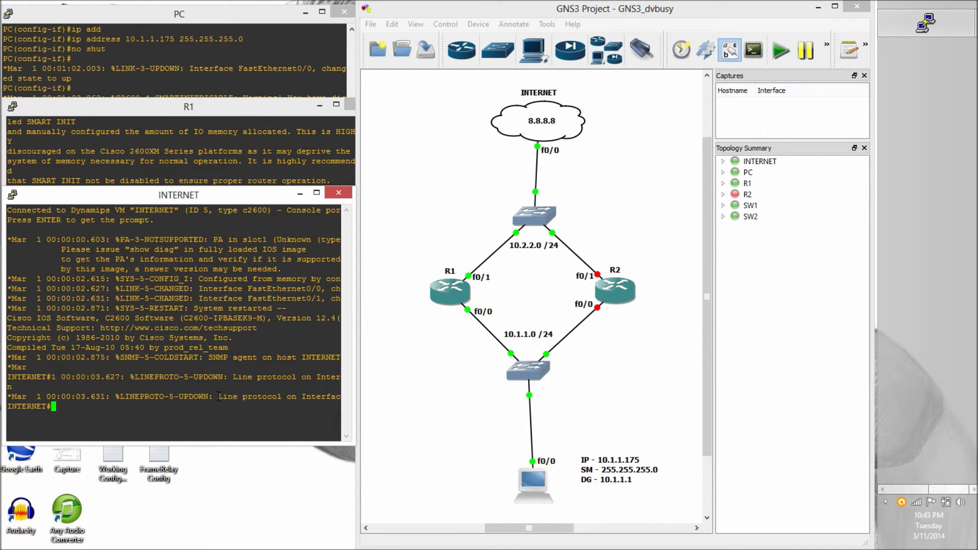
key("Return")
key("Return")
On INTERNET, set FastEthernet0/0 to 10.2.2.3 255.255.255.0, enable it, and exit the interface.
type("conf t")
key("Return")
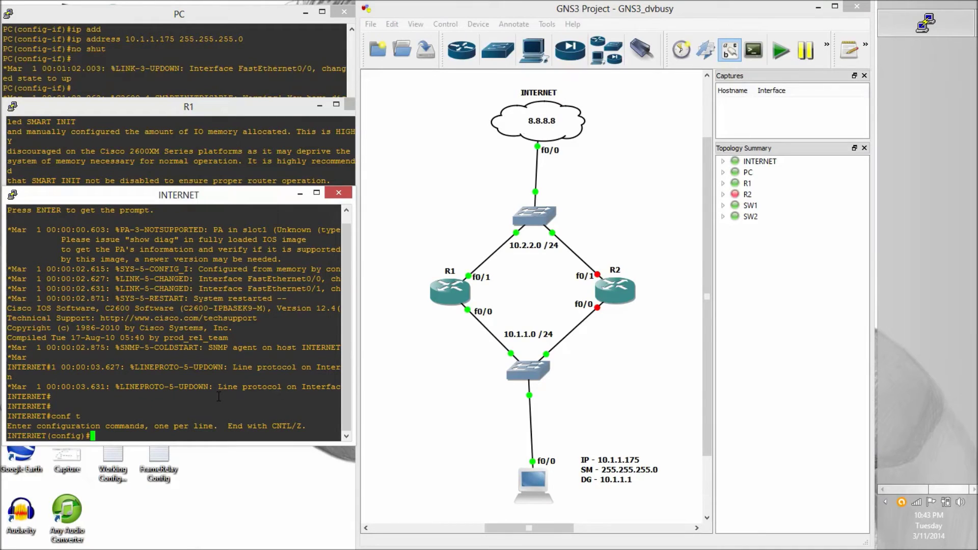
type("int fa 0/0")
key("Return")
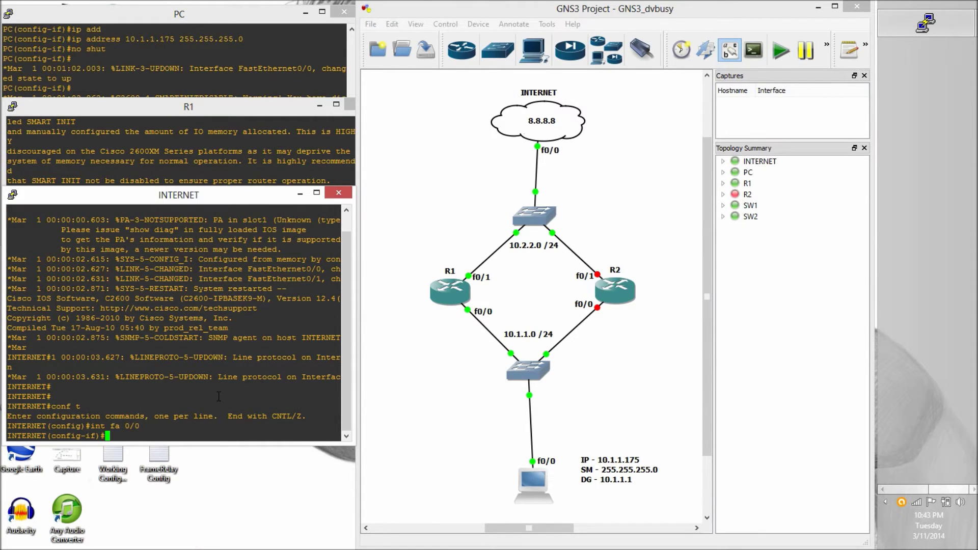
type("ip add 10.2.2.3 255.255.255.0")
key("Return")
type("no shut")
key("Return")
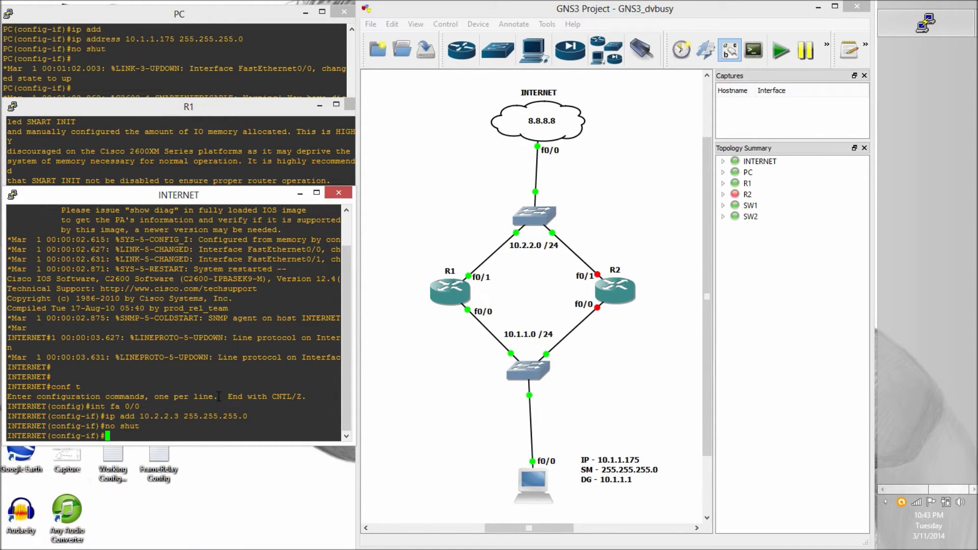
type("exit")
key("Return")
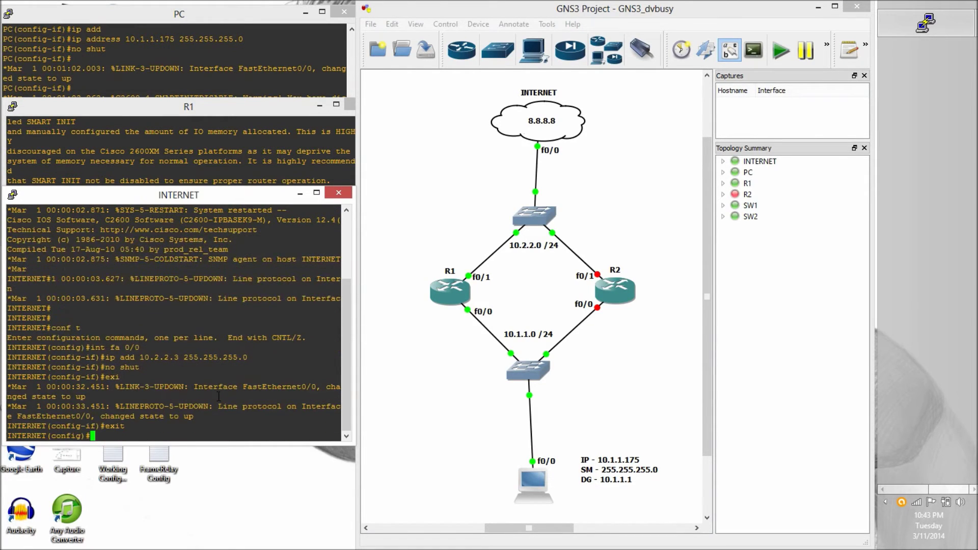
Create Loopback1 on INTERNET with address 8.8.8.8 255.255.255.255 and bring it up.
type("int")
key("Tab")
key("BackSpace")
key("Tab")
type("lo")
key("Tab")
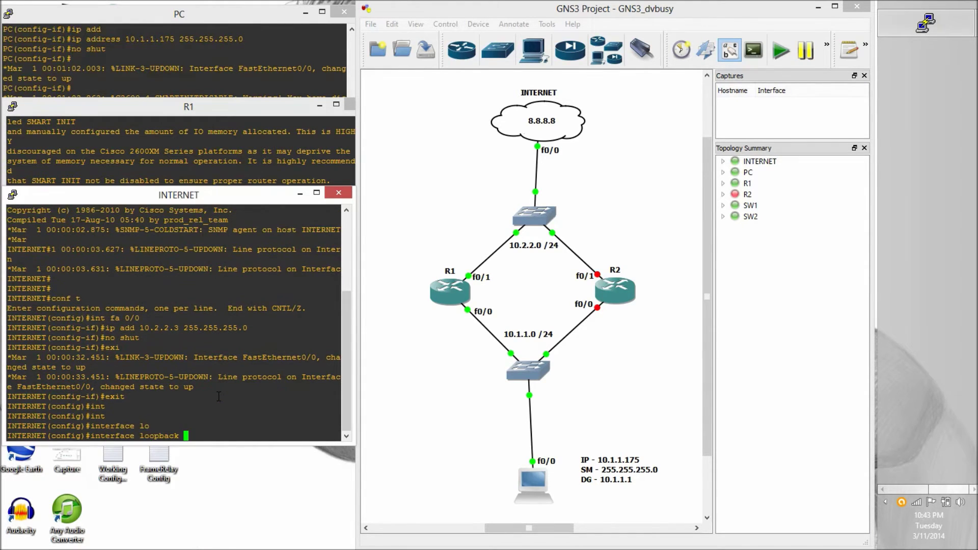
type("1 ?")
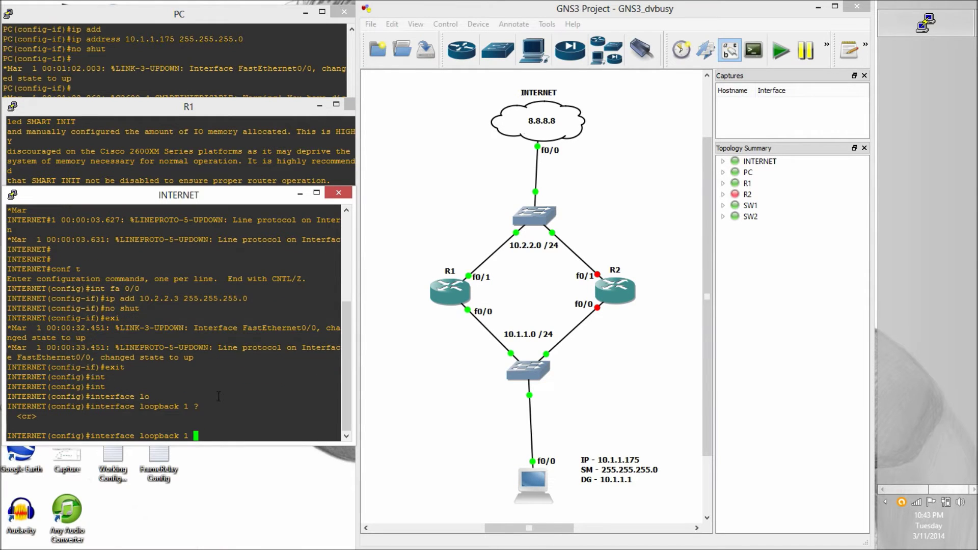
key("Return")
type("ip add")
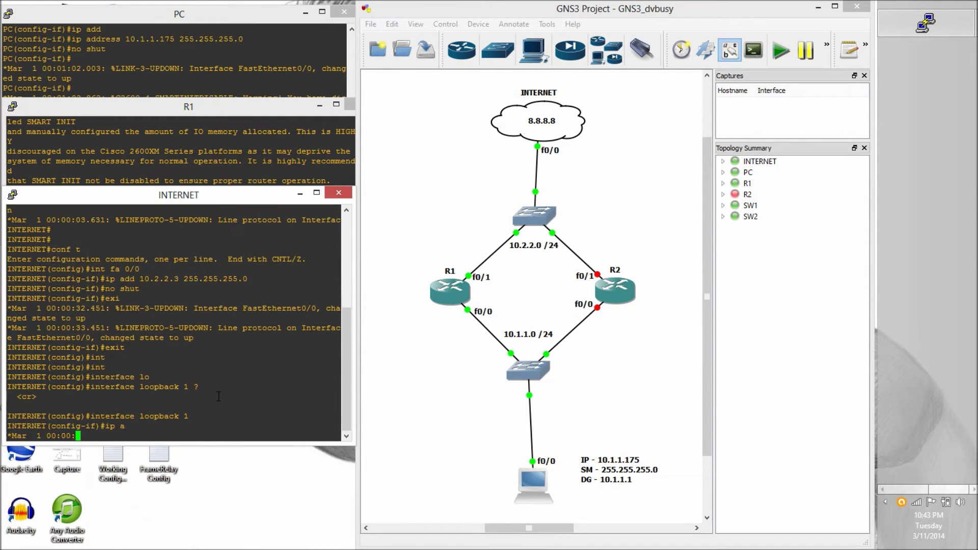
key("Tab")
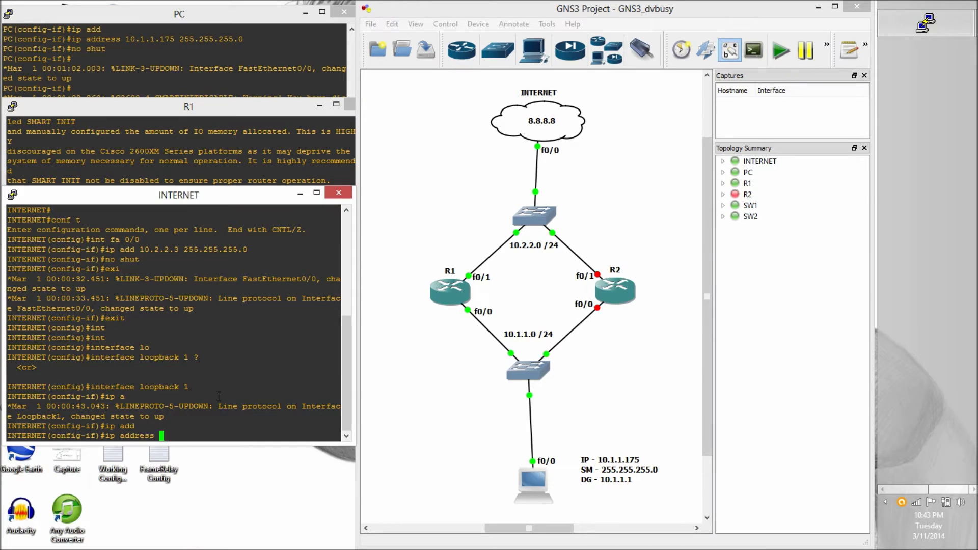
type("8.8.8.8 255.255.255.255")
key("Return")
type("no shut")
key("Return")
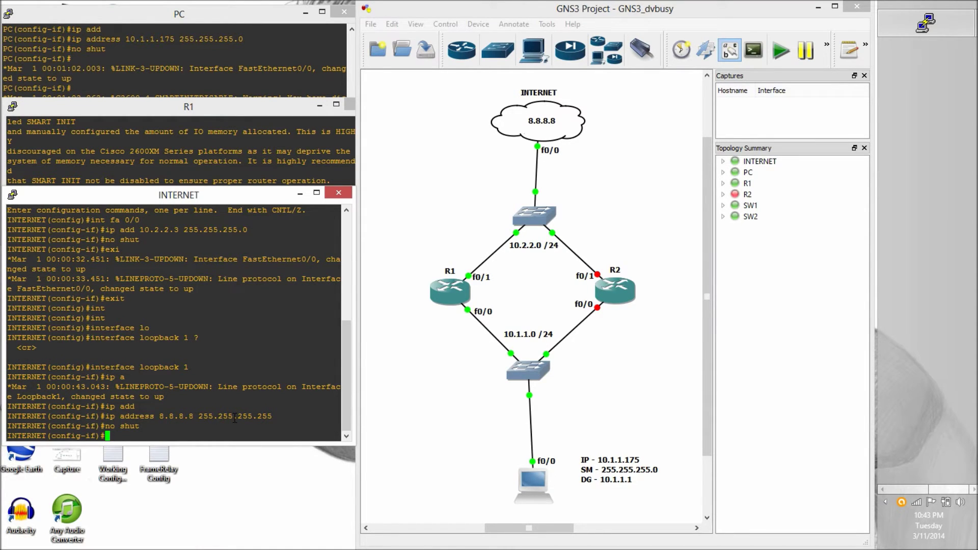
Start EIGRP process 1 on INTERNET and advertise 10.2.2.3 0.0.0.0.
type("exit")
key("Return")
type("rout")
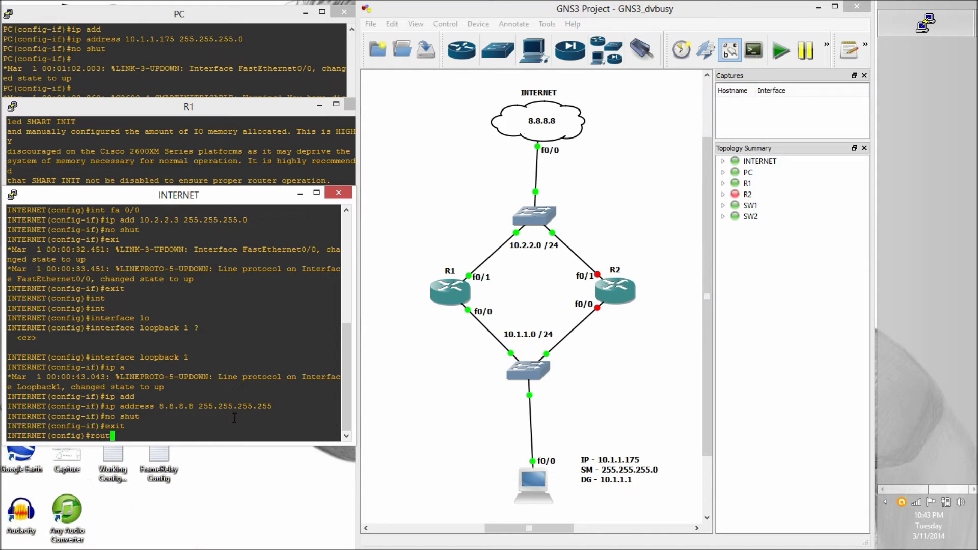
type("er ei")
key("Tab")
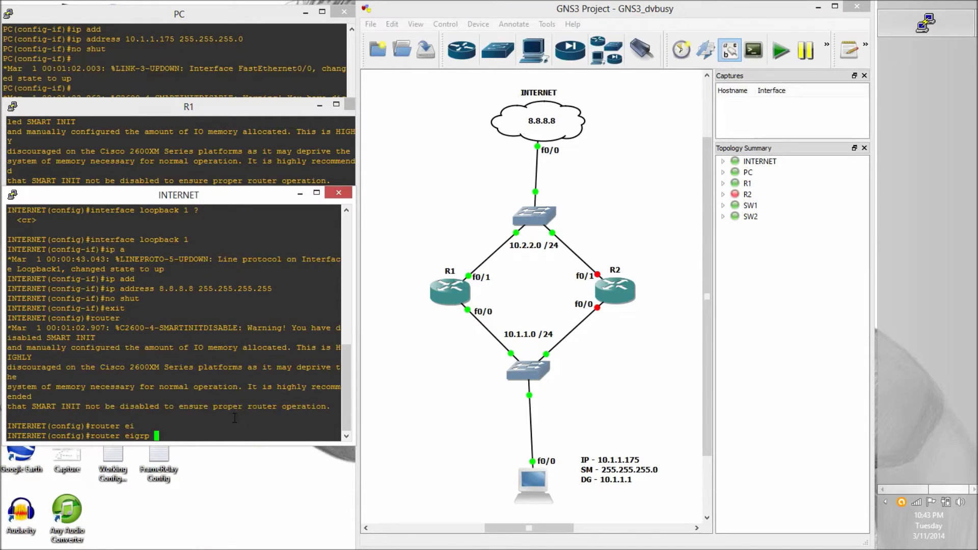
type("1")
key("Return")
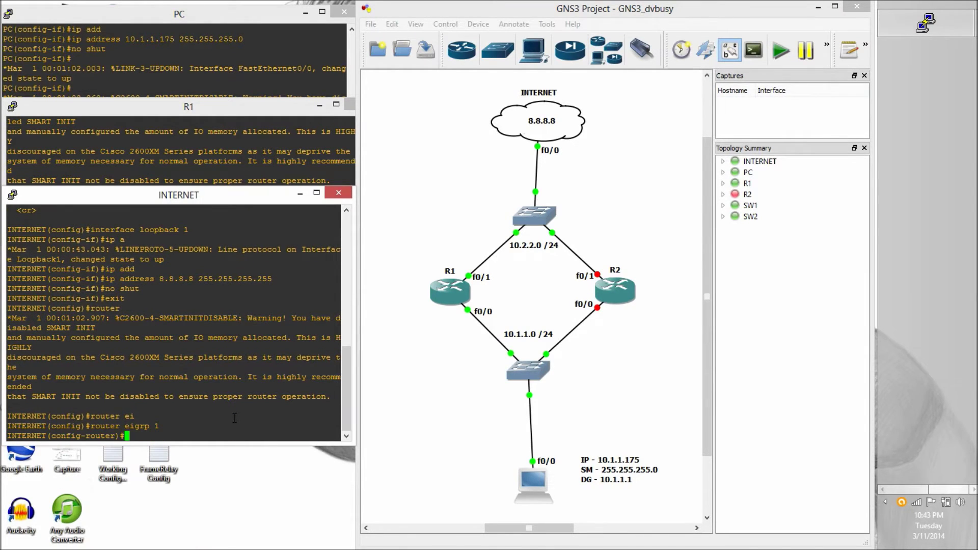
type("net")
key("Tab")
type("10.2")
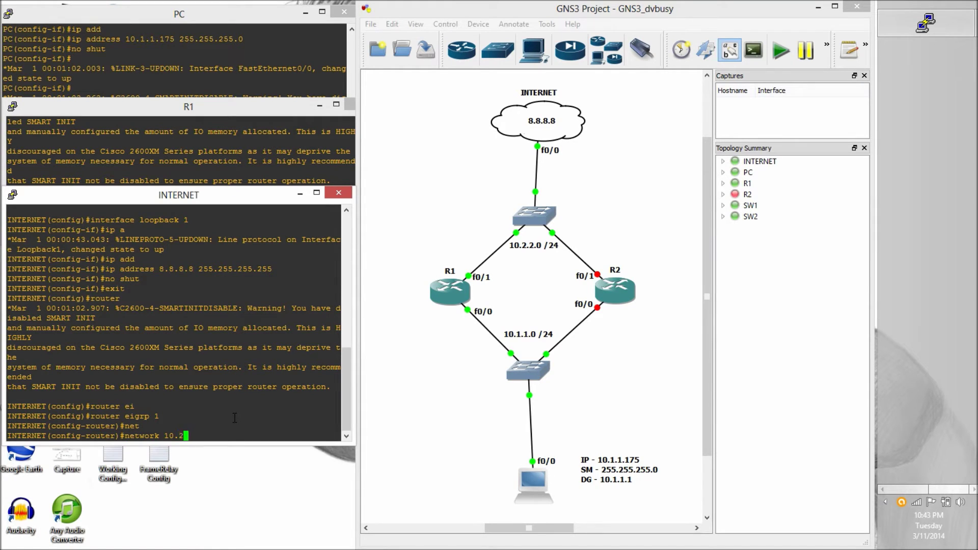
type(".2.2")
key("BackSpace")
type("3 0.0.0.0")
key("Return")
Advertise 8.8.8.8 0.0.0.0 in INTERNET's EIGRP and bring the R1 console forward.
type("net")
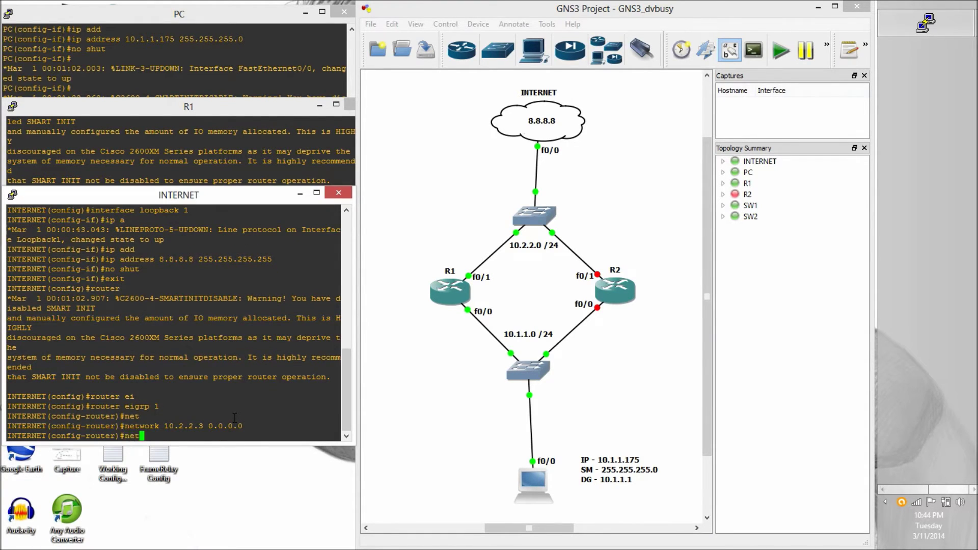
key("Tab")
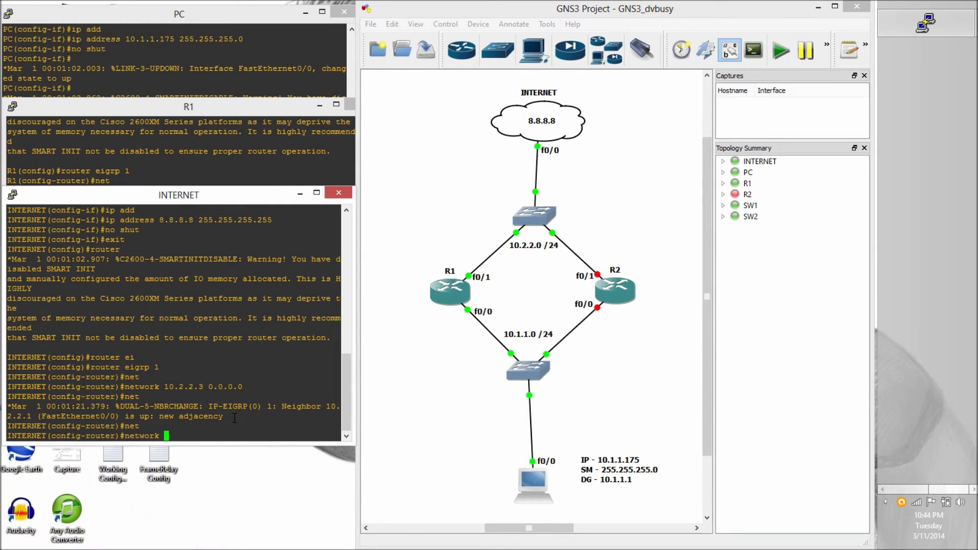
type("8.8.8.8 0.0.0.0")
key("Return")
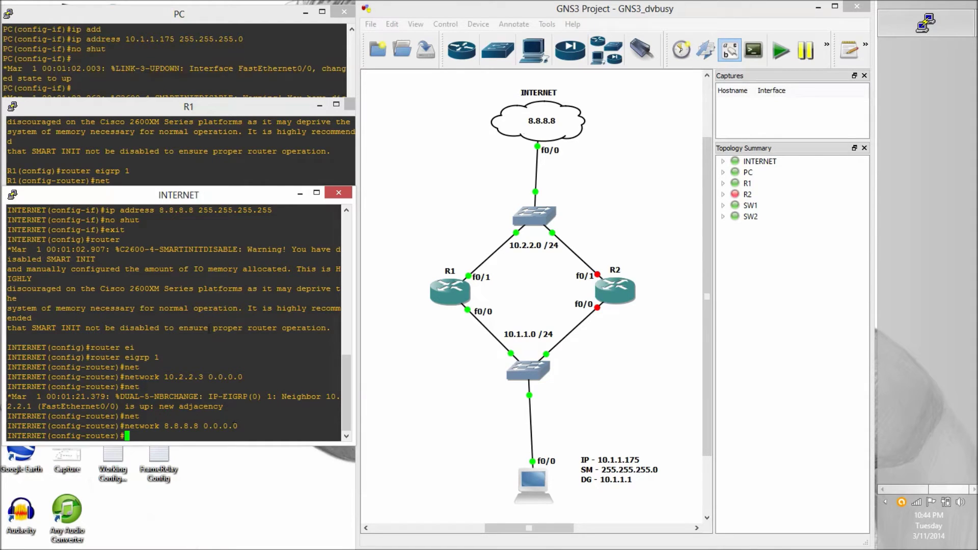
left_click(168, 141)
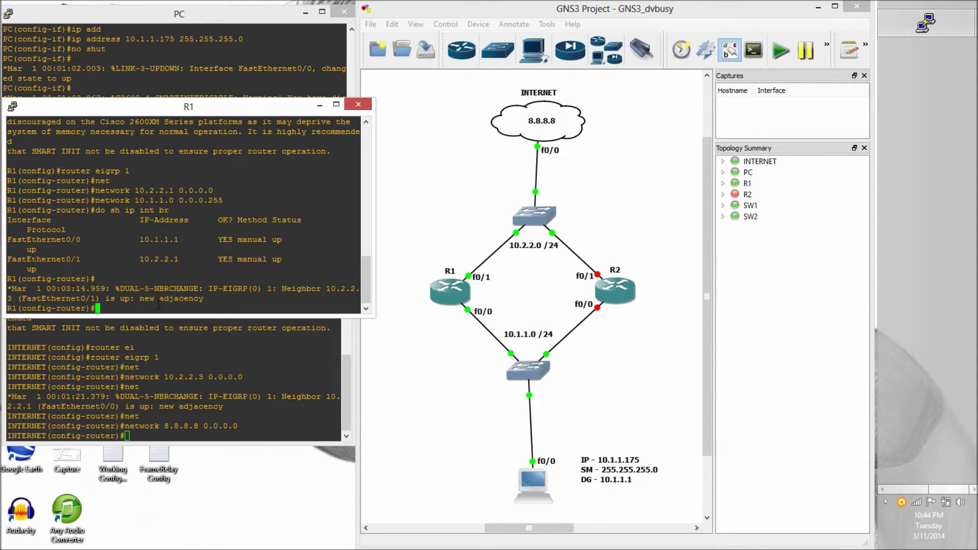
Return R1 to privileged exec mode and ping 8.8.8.8 from it.
type("exit")
key("Return")
type("exit")
key("Return")
type("ping ")
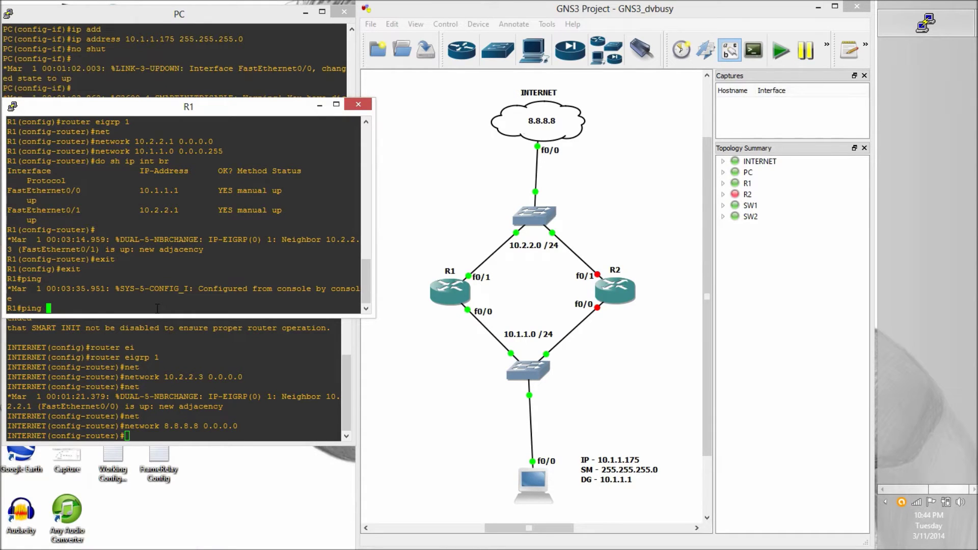
type("8.8.8.8")
key("Return")
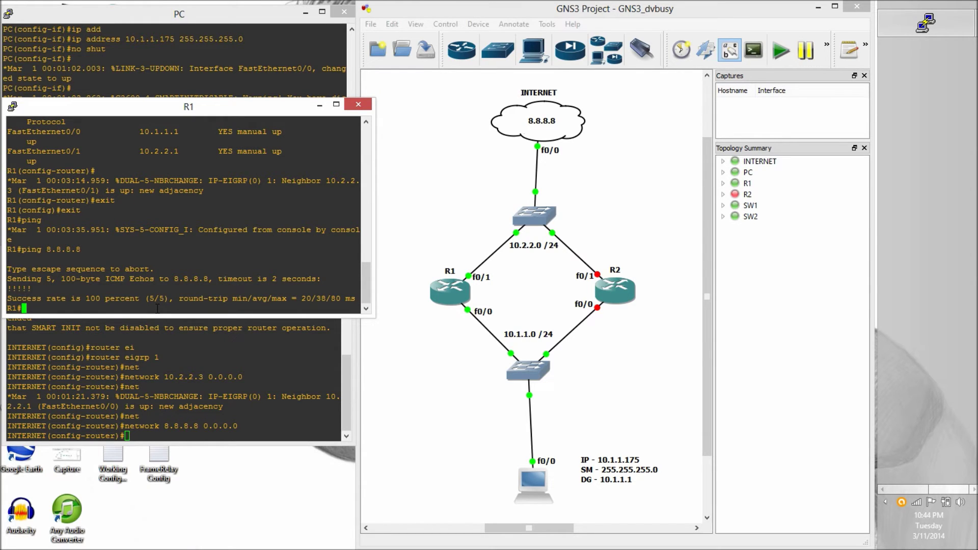
Return the PC to PC# and ping 8.8.8.8 twice, confirming 5/5 success.
left_click(168, 60)
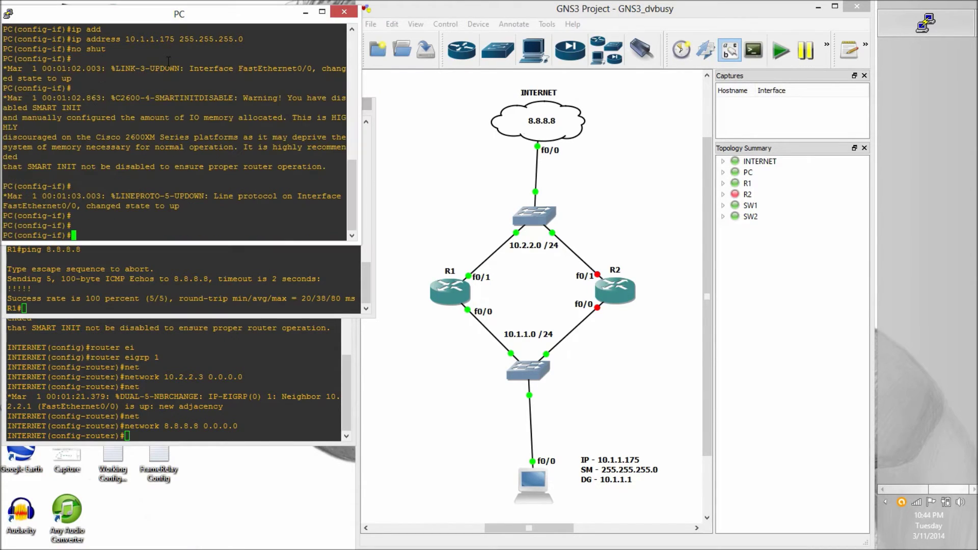
type("exit")
key("Return")
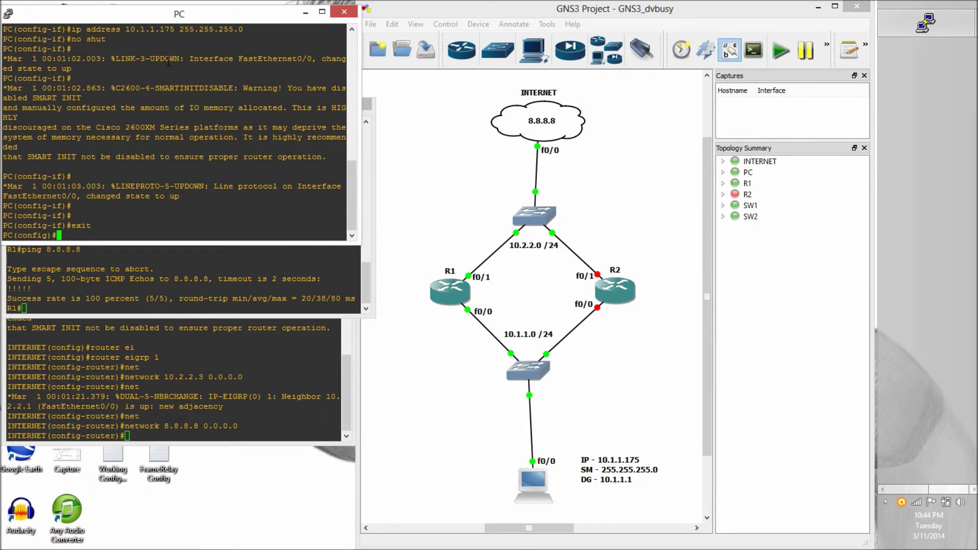
type("exit")
key("Return")
type("ping ")
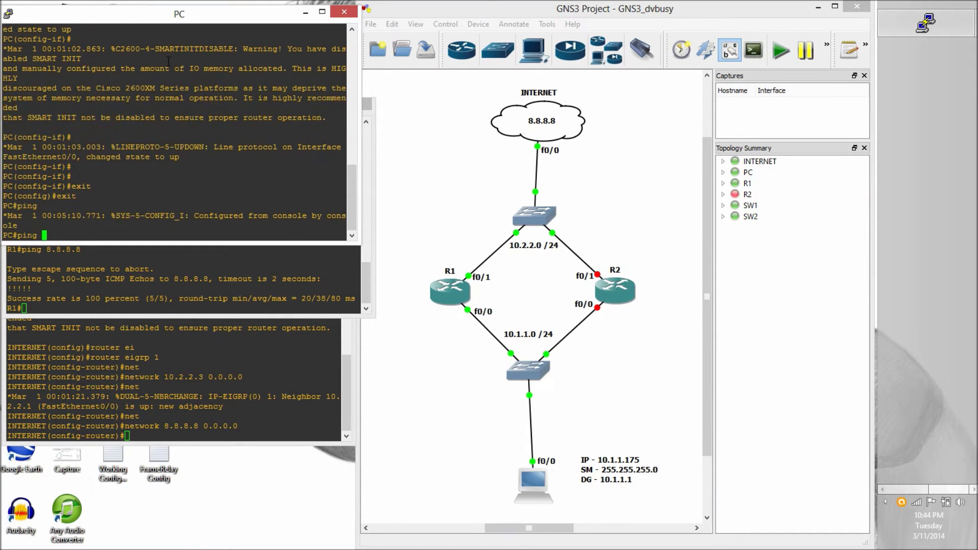
type("8.8.8.8")
key("Return")
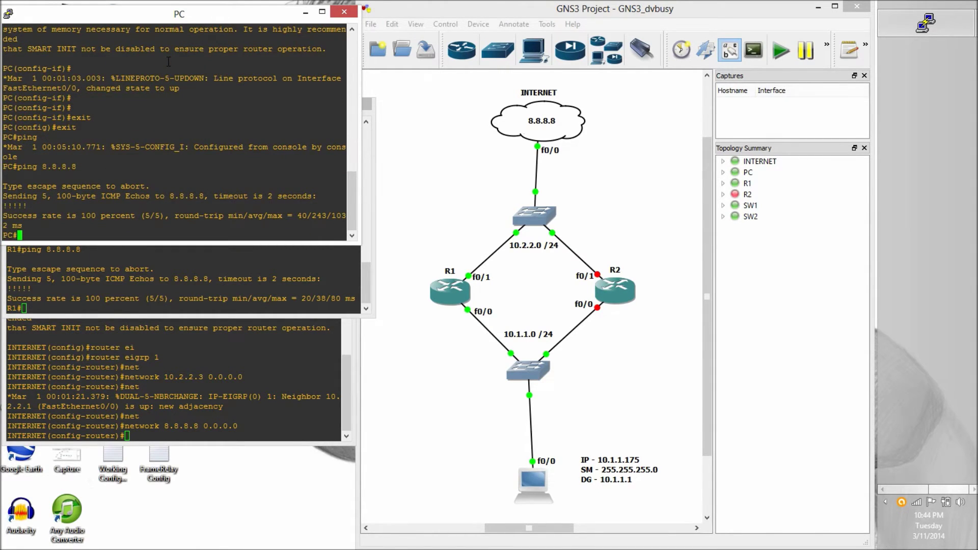
key("Up")
key("Return")
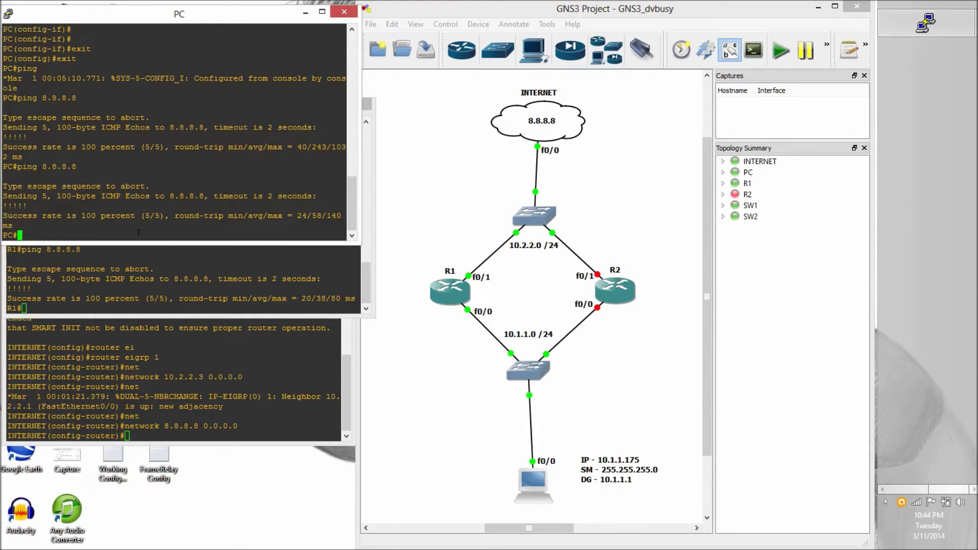
left_click(199, 313)
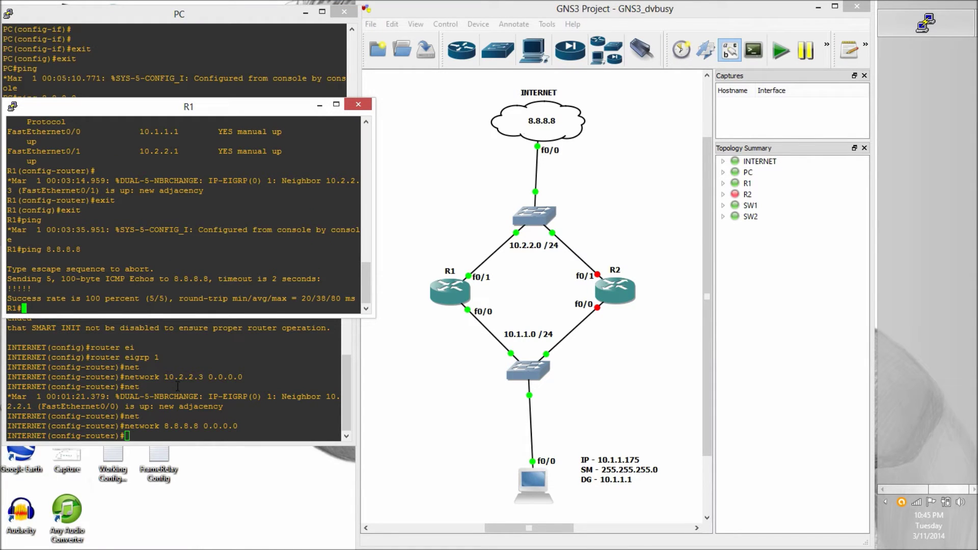
left_click(177, 386)
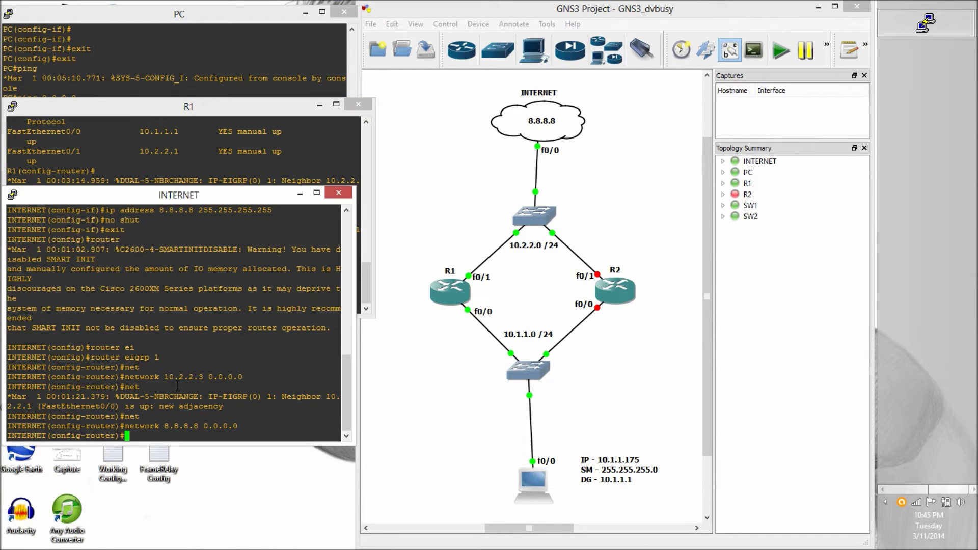
Shut down R1's FastEthernet0/0 from global configuration mode.
left_click(218, 162)
type("conf t")
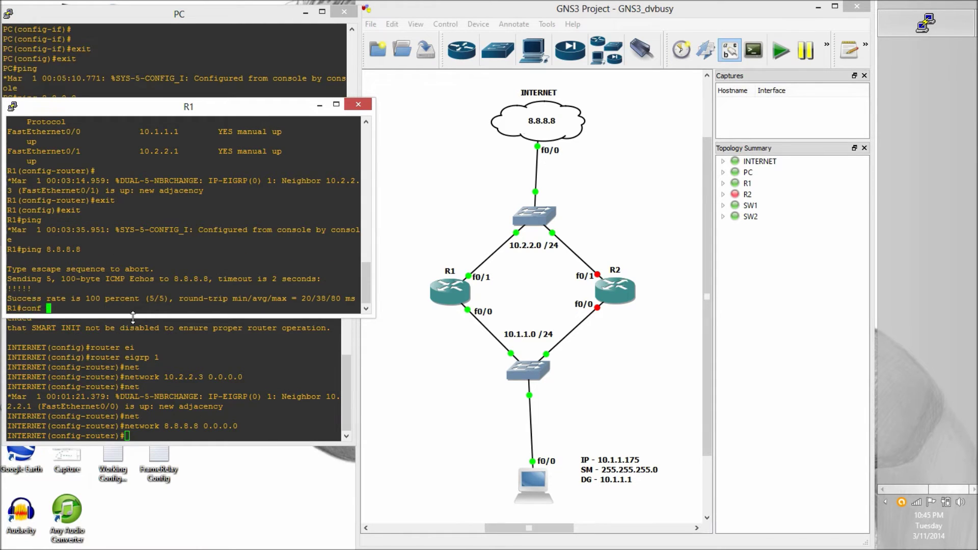
key("Return")
type("itn fa 0/")
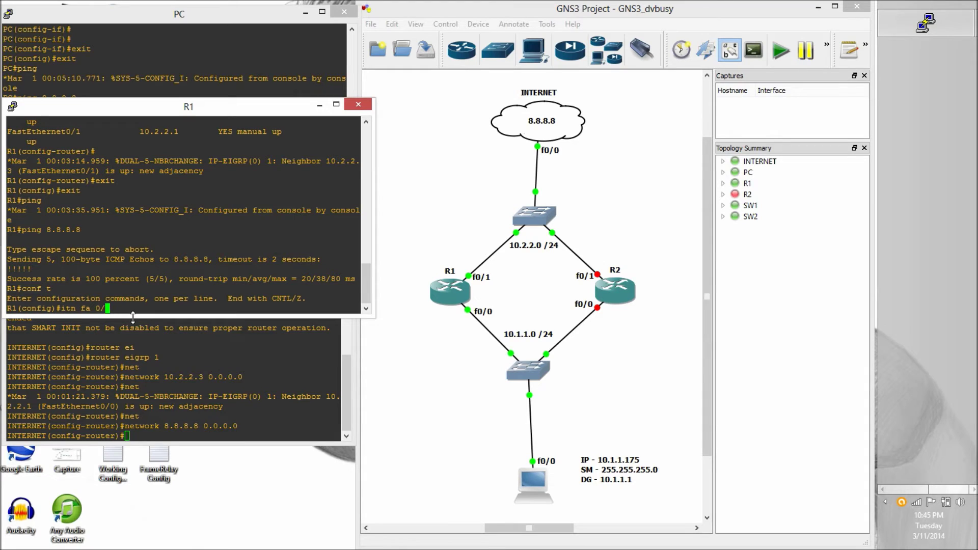
type("0")
key("Return")
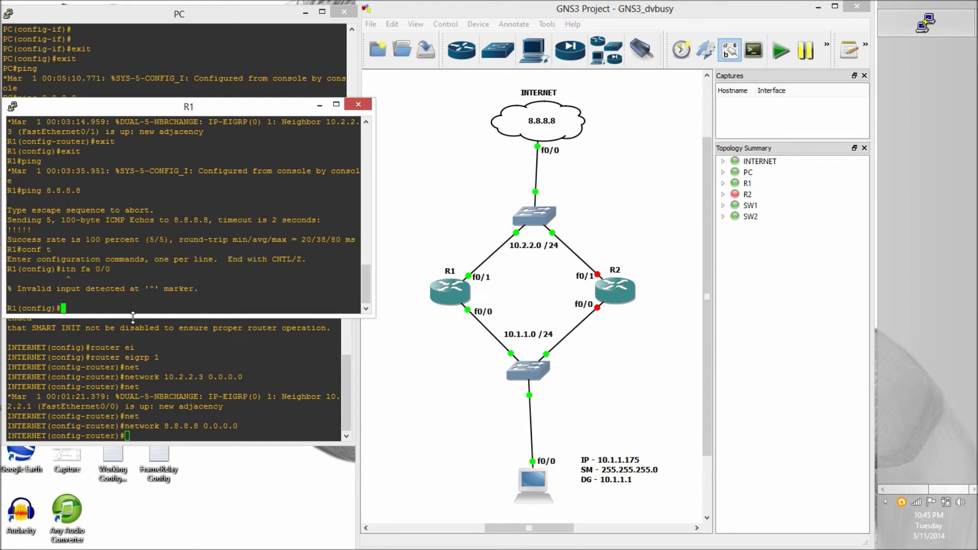
type("shut")
key("BackSpace")
key("BackSpace")
key("BackSpace")
key("BackSpace")
type("int fa 0/0")
key("Return")
type("shut")
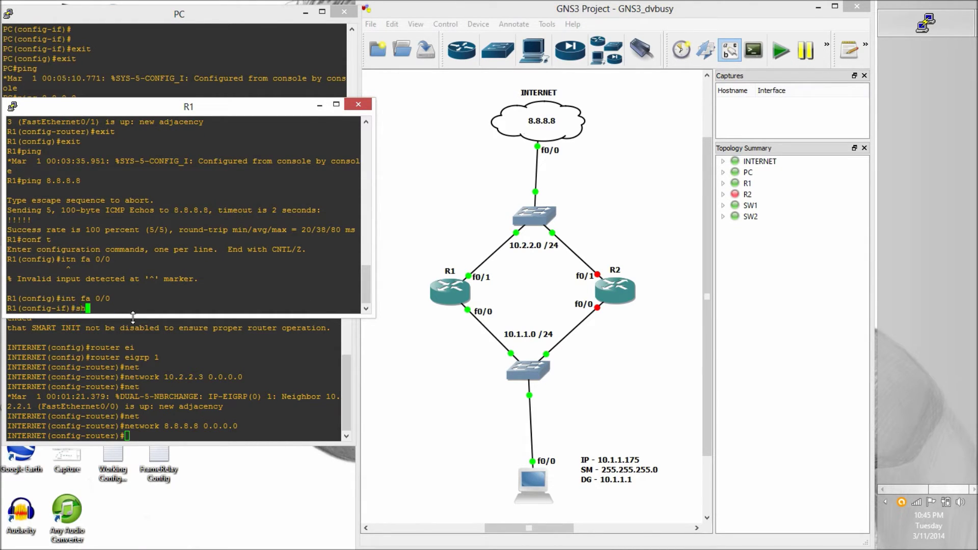
key("Return")
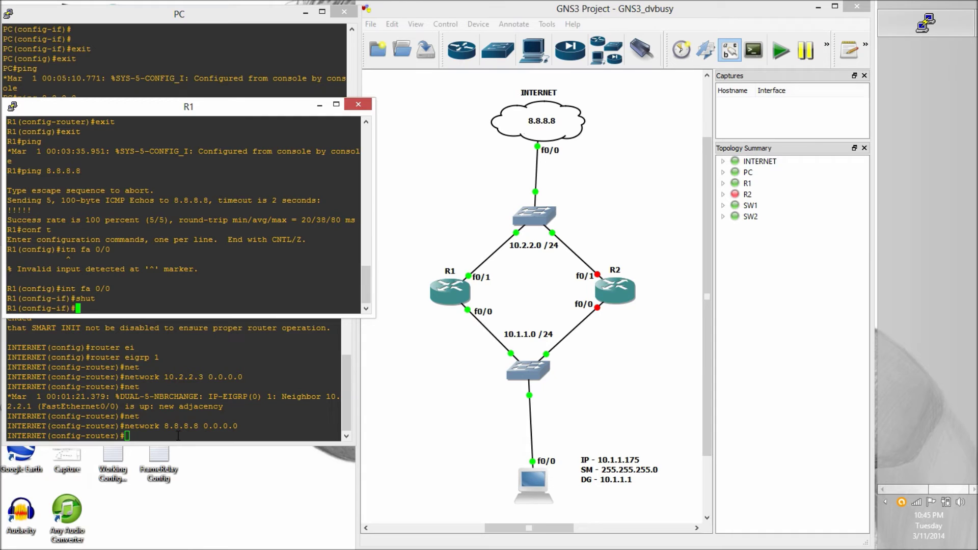
Ping 8.8.8.8 from the PC, which now fails at 0 percent.
left_click(179, 437)
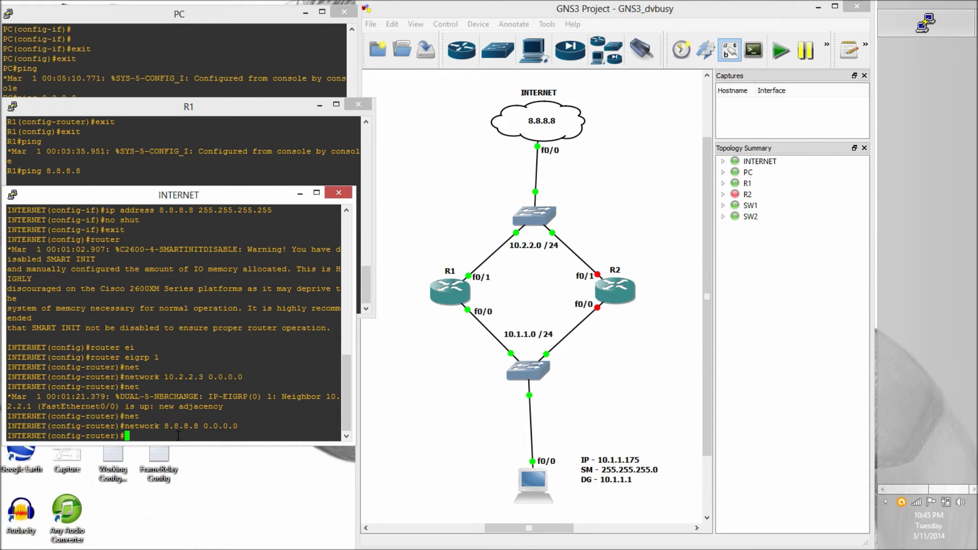
left_click(164, 54)
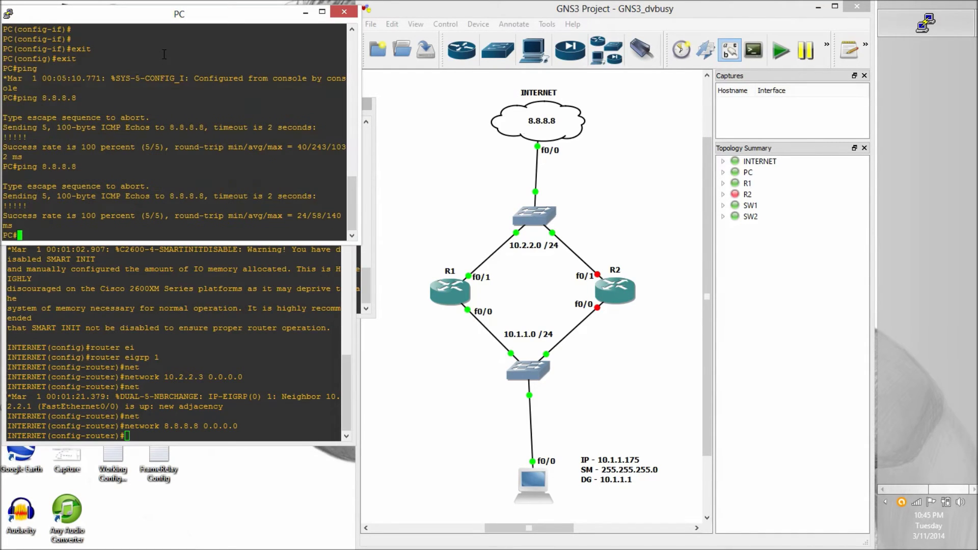
type("ping 8.8.8.8")
key("Return")
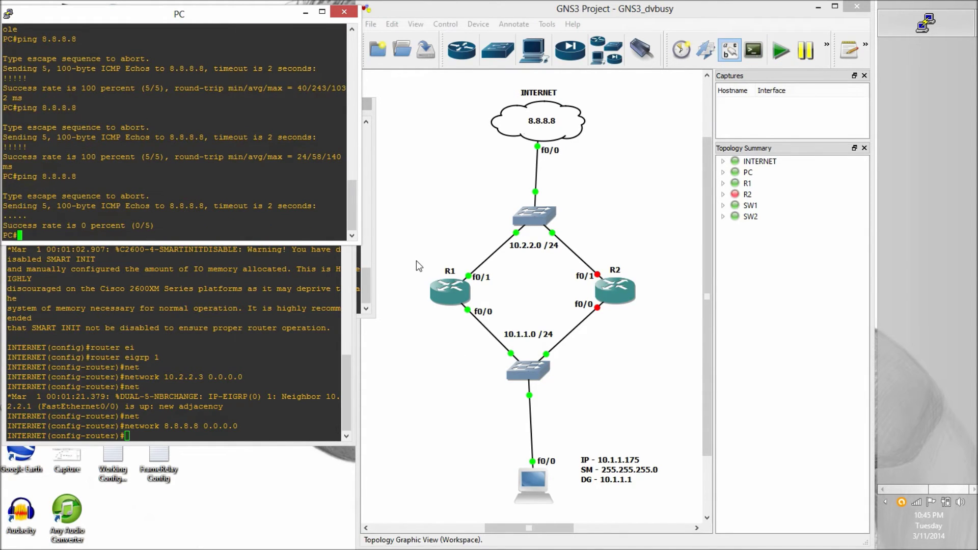
left_click(850, 50)
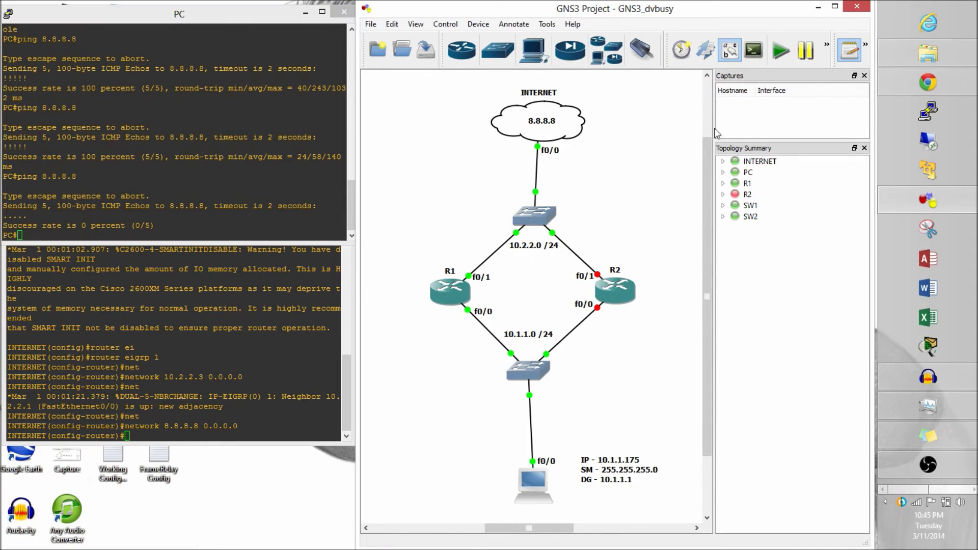
Add a '.3' note below R1 and place a copy beside the INTERNET cloud's f0/0.
left_click(453, 312)
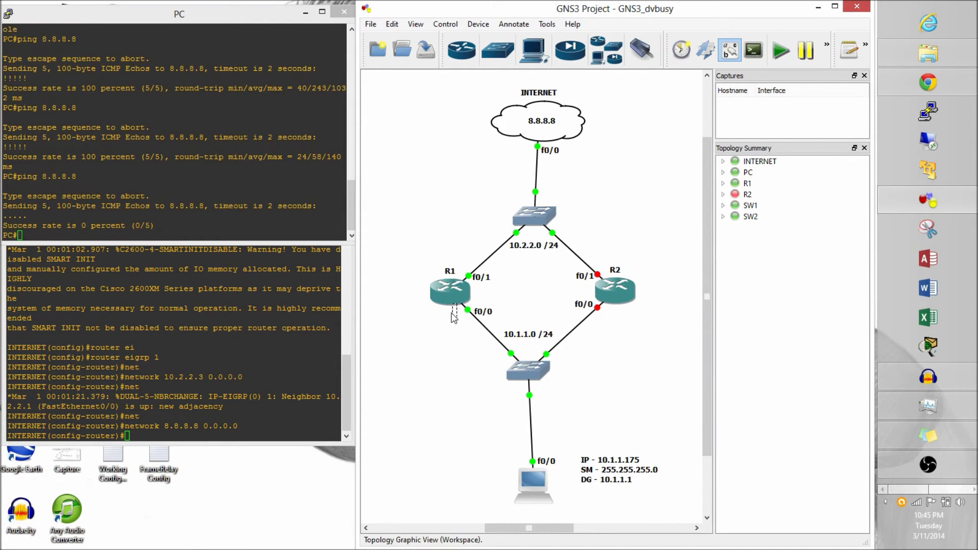
type(".3")
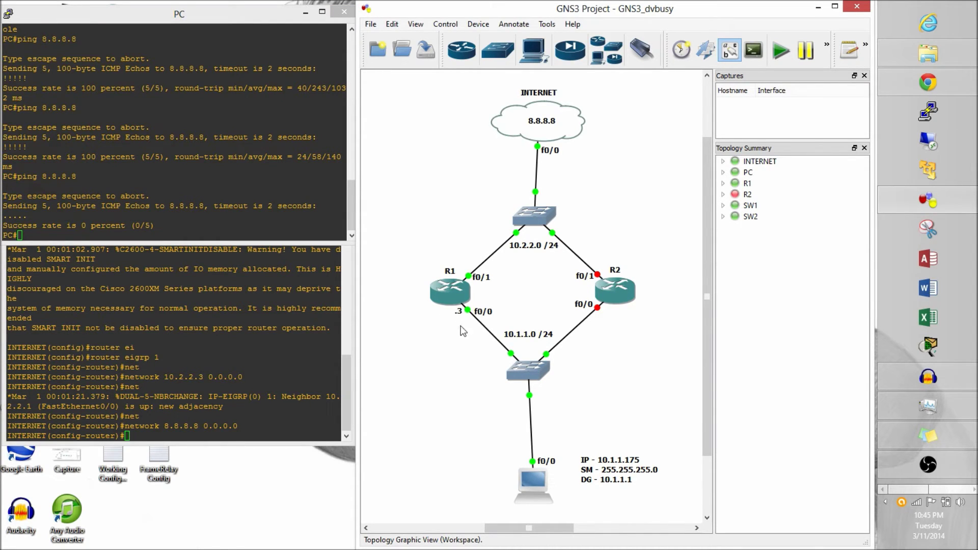
right_click(458, 312)
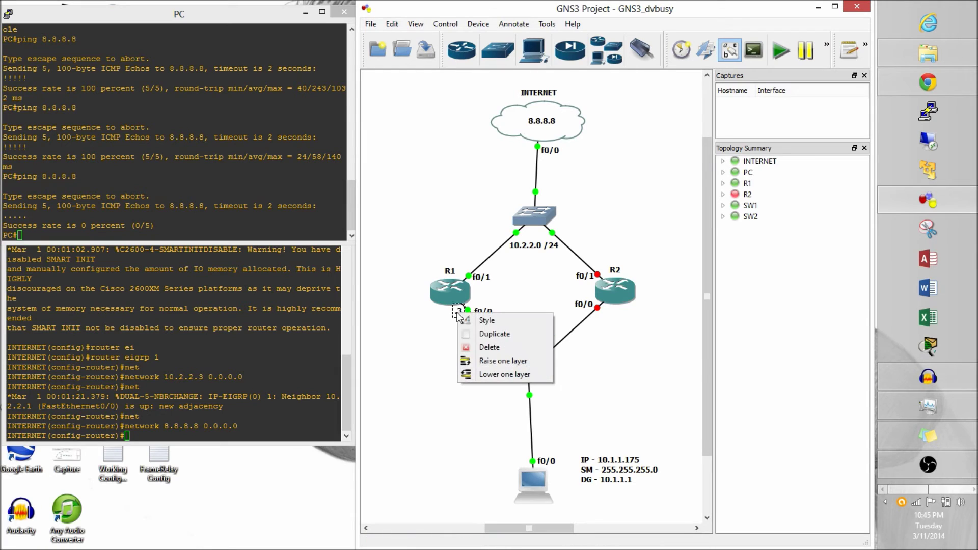
left_click(489, 334)
left_click_drag(460, 303, 531, 147)
left_click(506, 188)
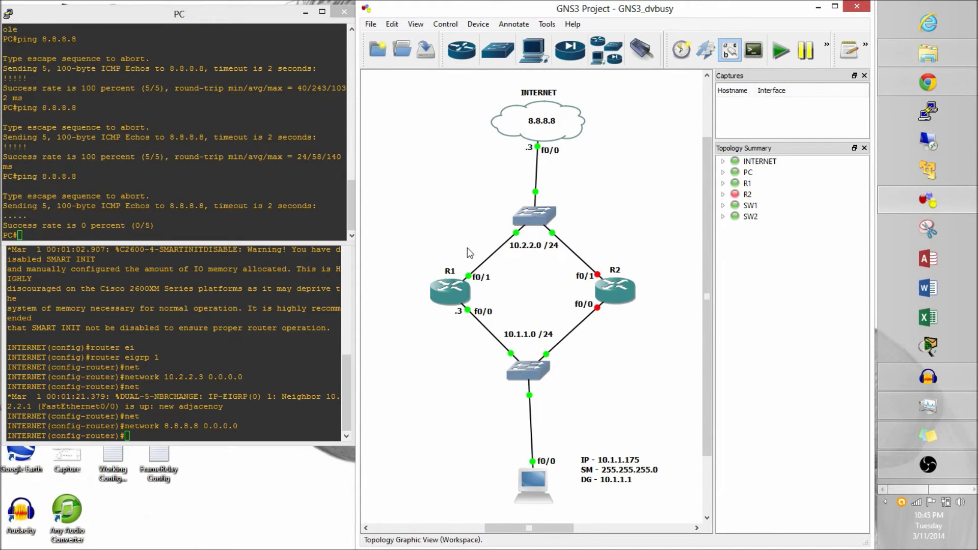
Place a '.1' label beside R1's f0/1 port.
right_click(459, 312)
left_click(506, 360)
left_click_drag(460, 305, 465, 267)
double_click(464, 268)
type(".1")
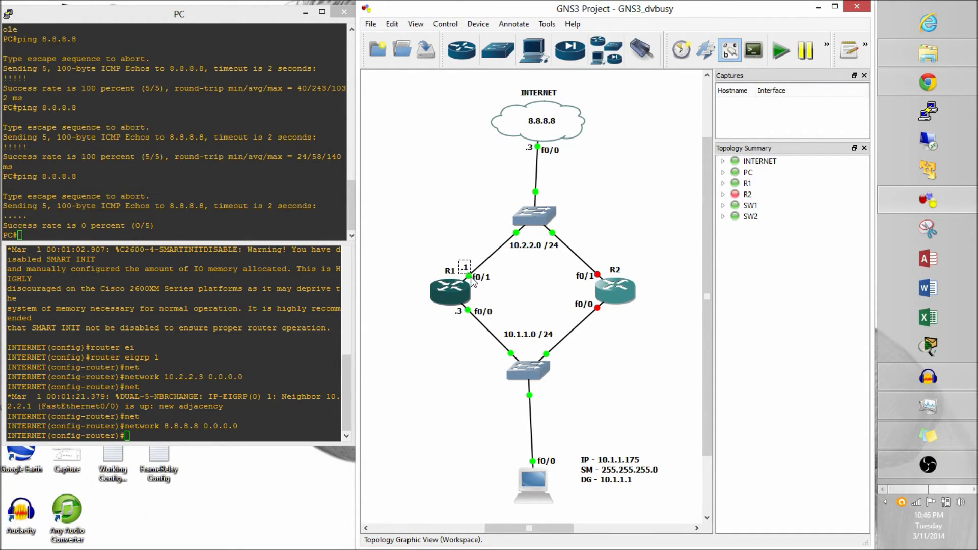
left_click(540, 280)
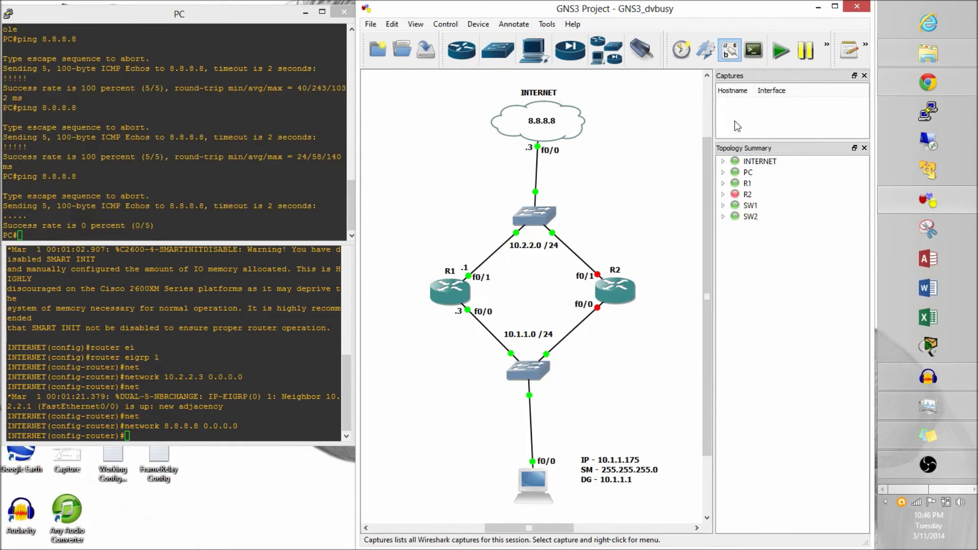
Place '.2' labels beside both of R2's f0/0 and f0/1 ports.
right_click(465, 268)
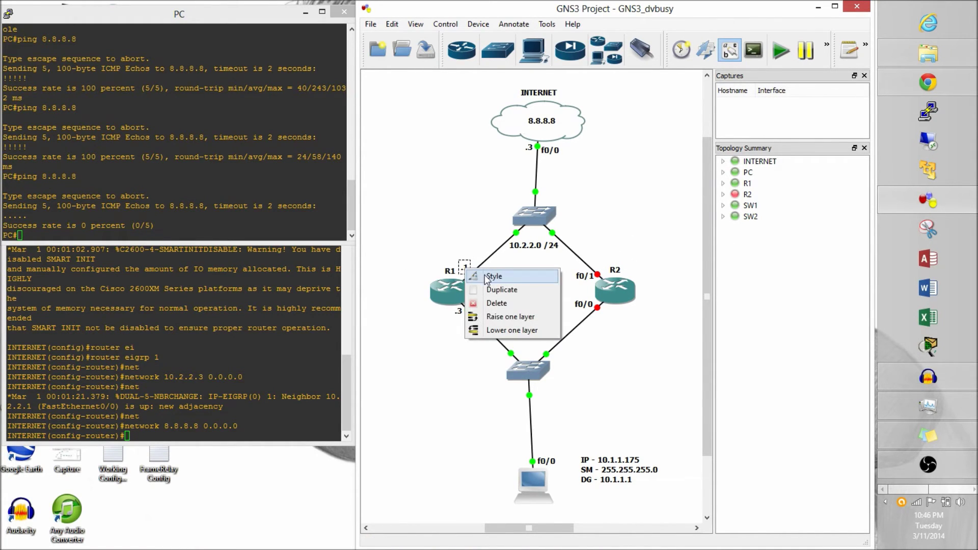
left_click(491, 290)
left_click_drag(473, 261, 609, 312)
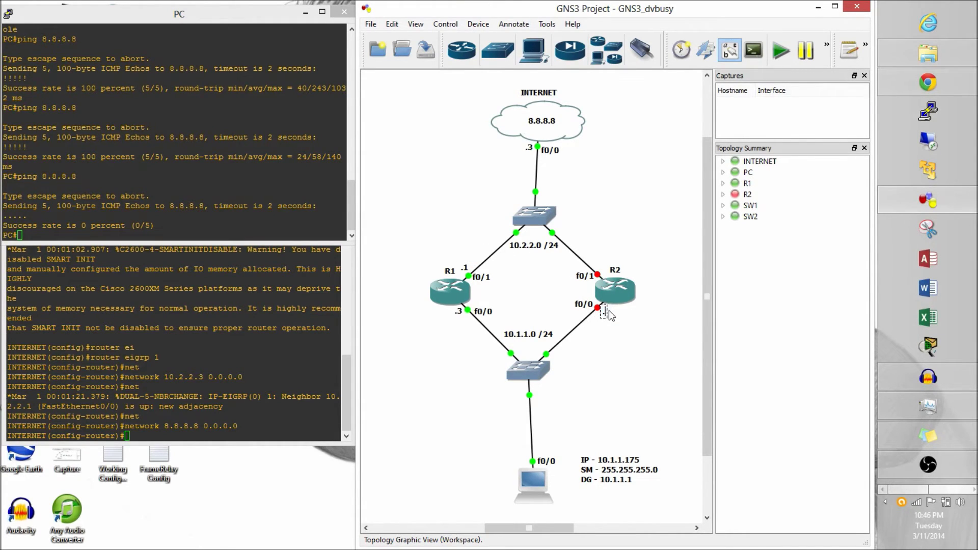
right_click(610, 310)
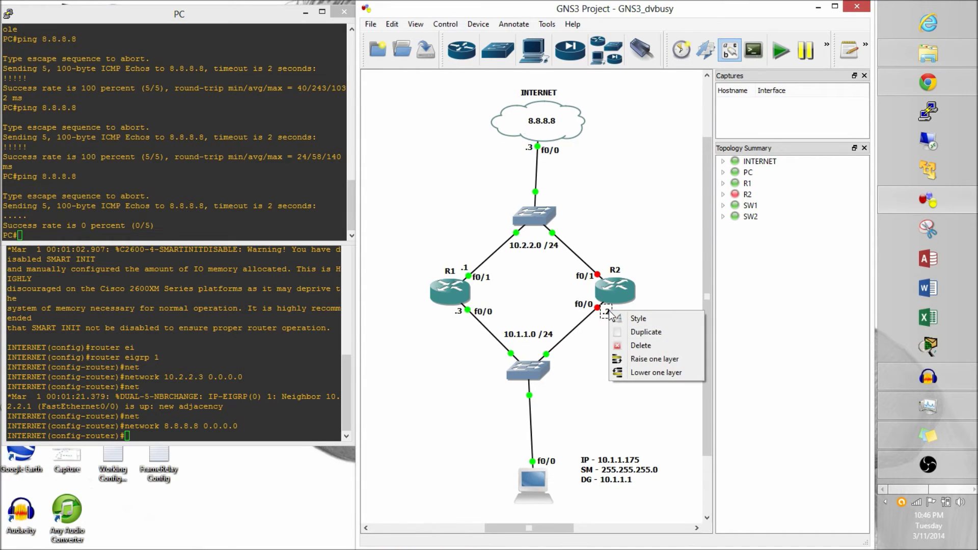
left_click(648, 332)
left_click_drag(608, 301, 604, 272)
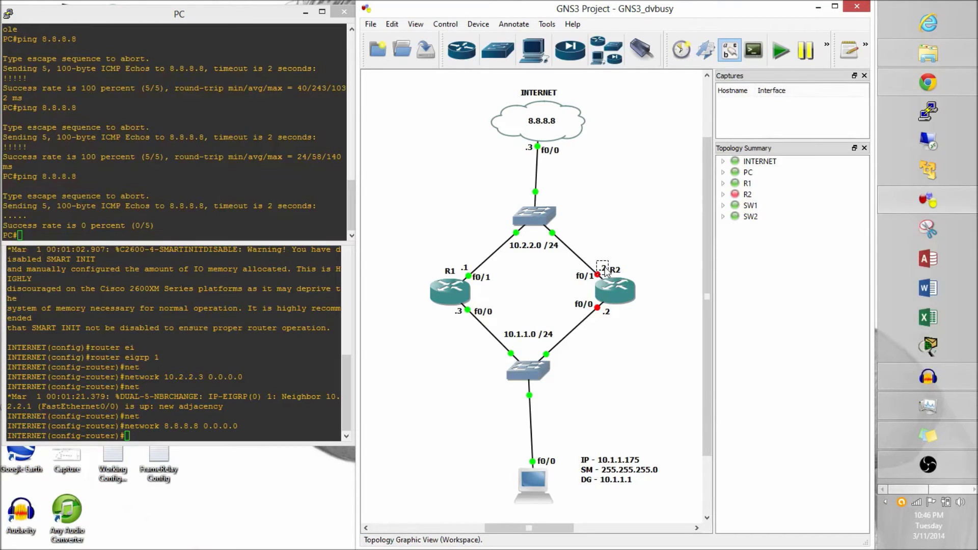
left_click(657, 355)
Start router R2 so its links turn green.
left_click(206, 429)
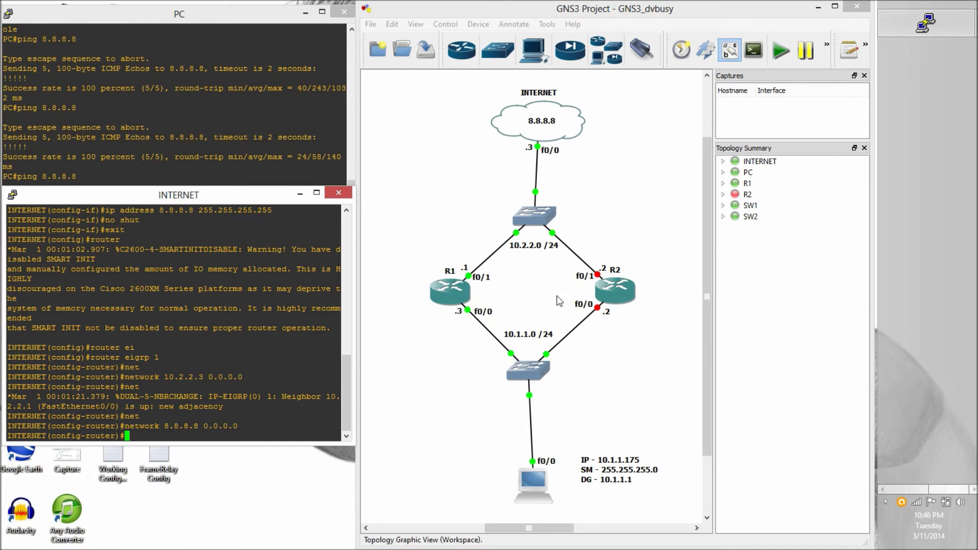
right_click(620, 289)
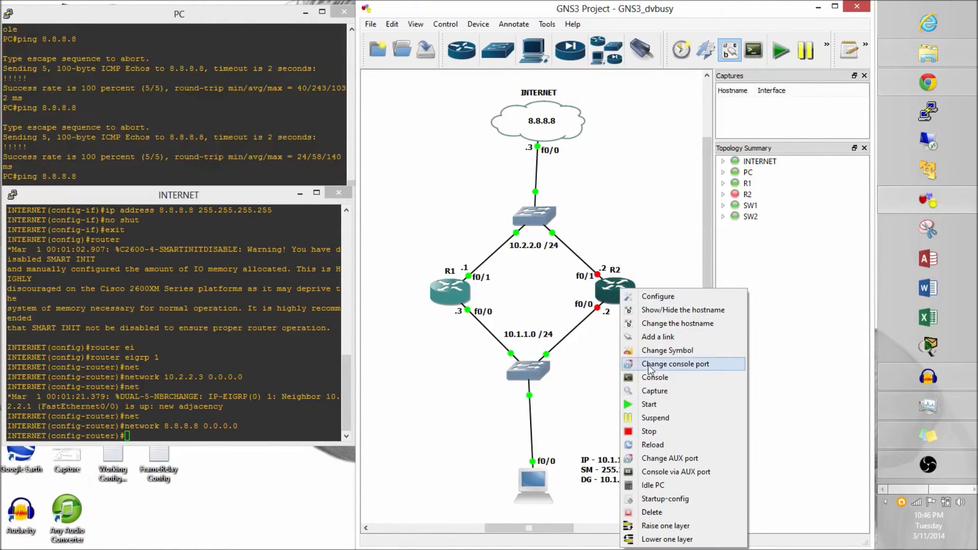
left_click(649, 404)
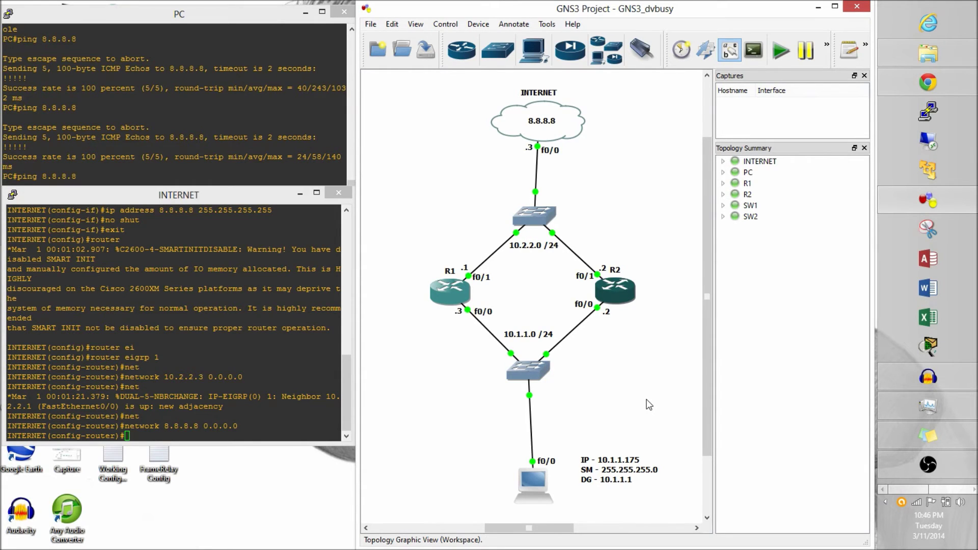
Open R2's console and dock it narrowed at the lower left.
right_click(617, 292)
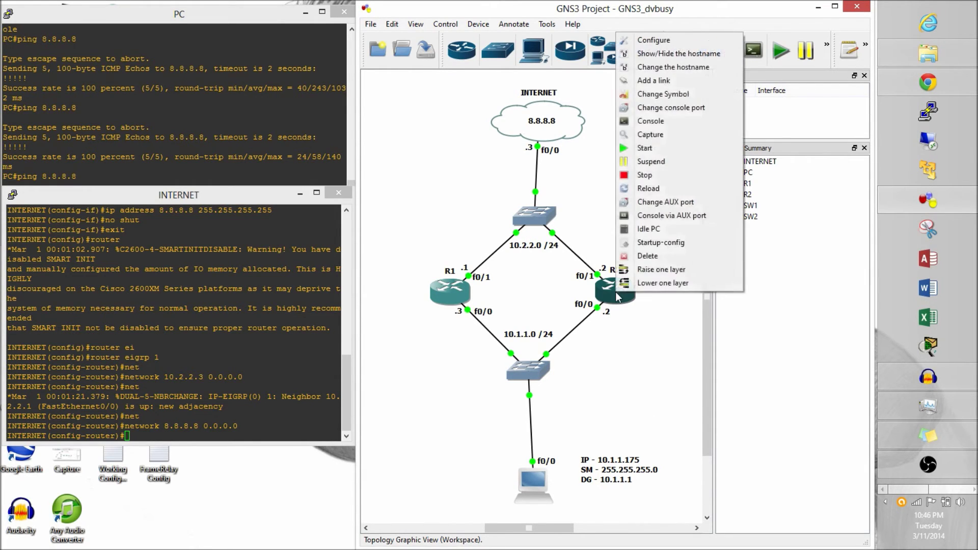
left_click(651, 123)
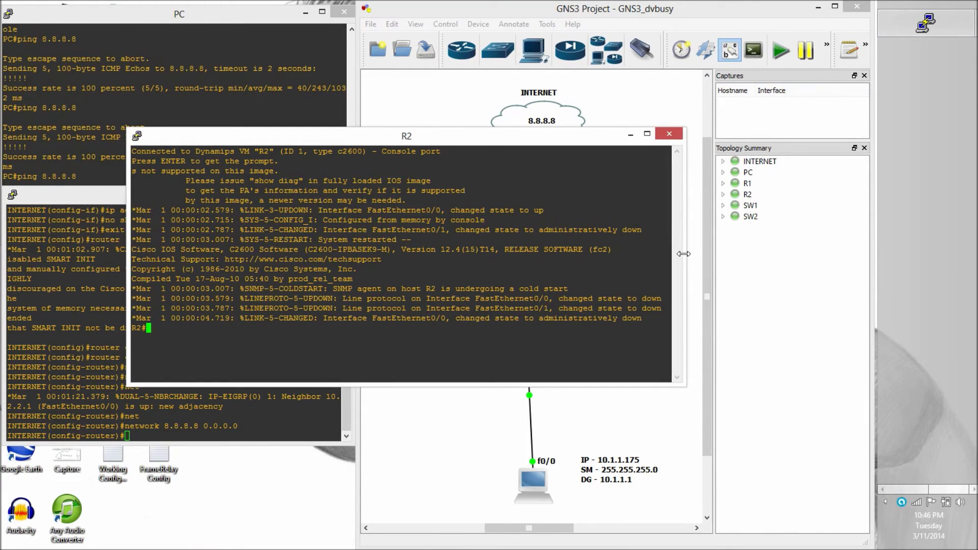
left_click_drag(687, 219, 510, 208)
left_click_drag(414, 136, 286, 271)
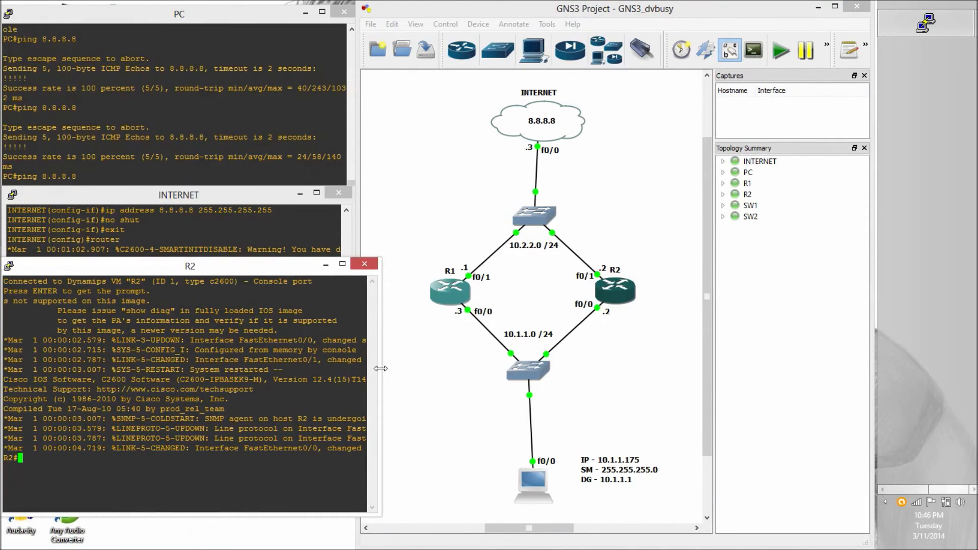
left_click_drag(379, 368, 365, 369)
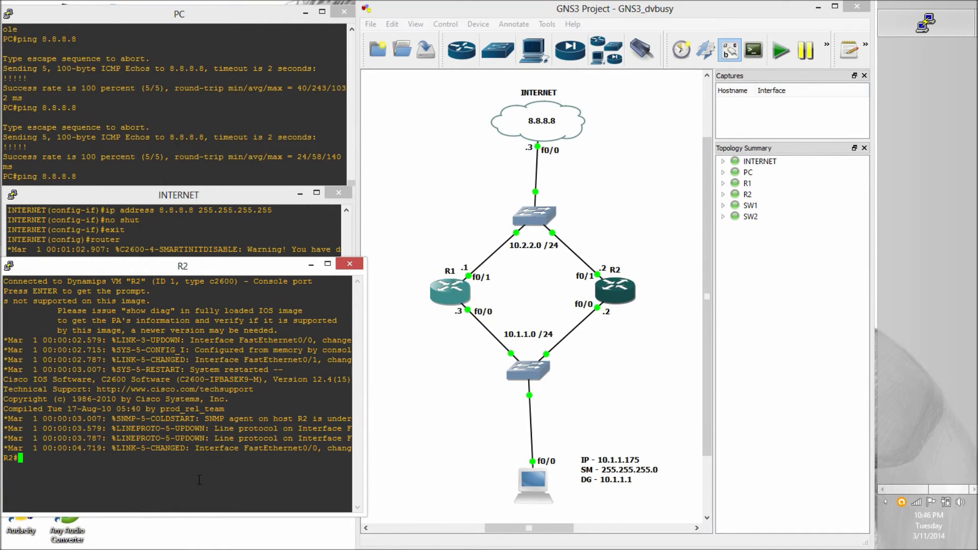
Give R2's FastEthernet0/0 address 10.1.1.2 255.255.255.0 and enable it.
type("conf t")
key("Return")
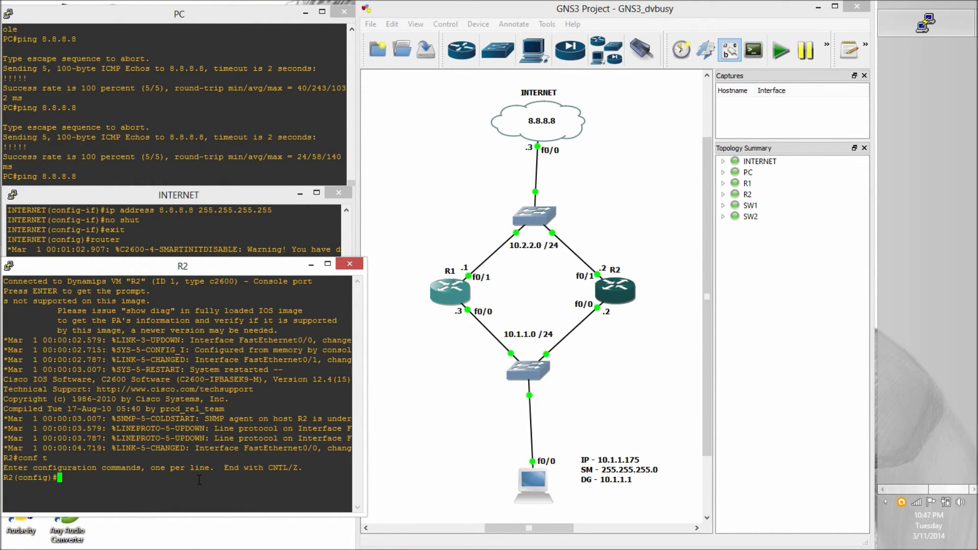
type("int fa 0/0")
key("Return")
type("ip add")
key("Tab")
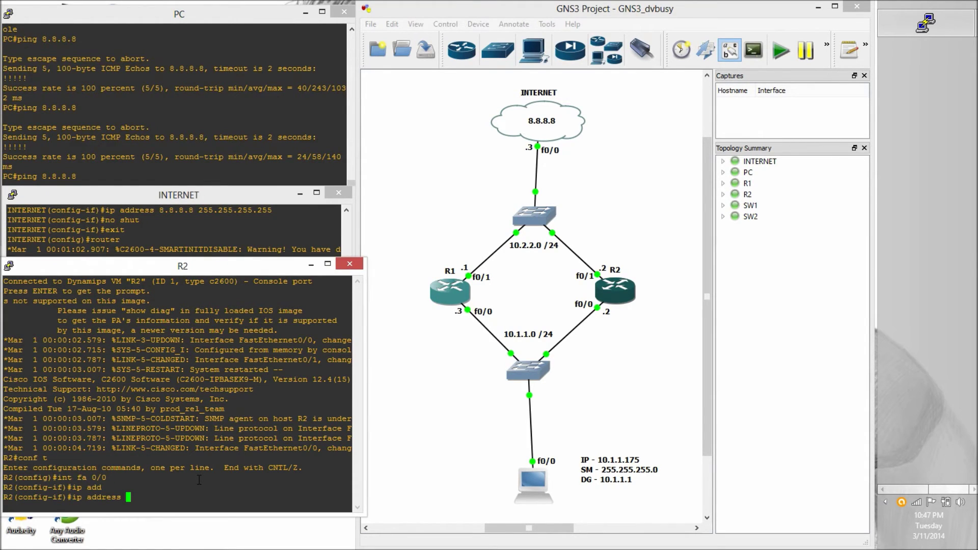
type("10.1.1.2")
key("Return")
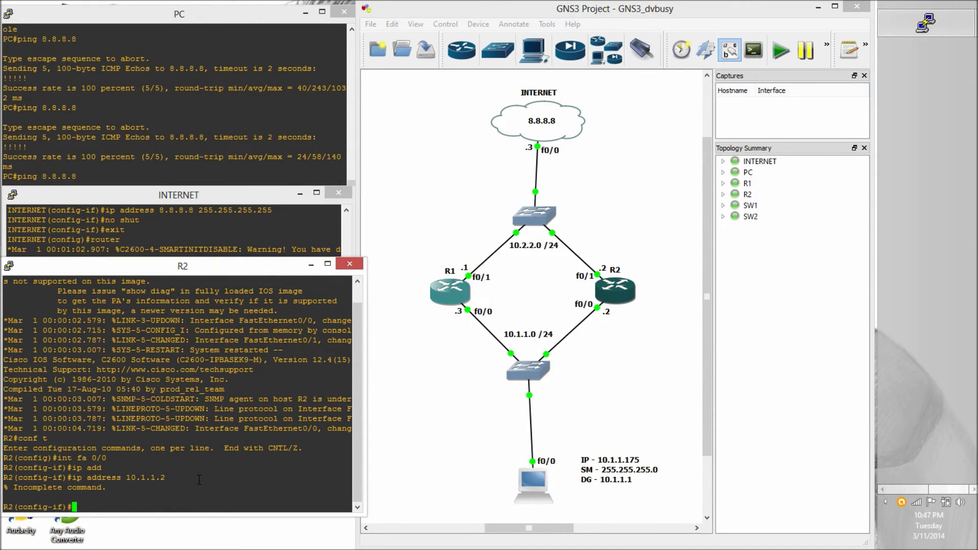
key("Up")
type("255.255.255.0")
key("Return")
type("no sh")
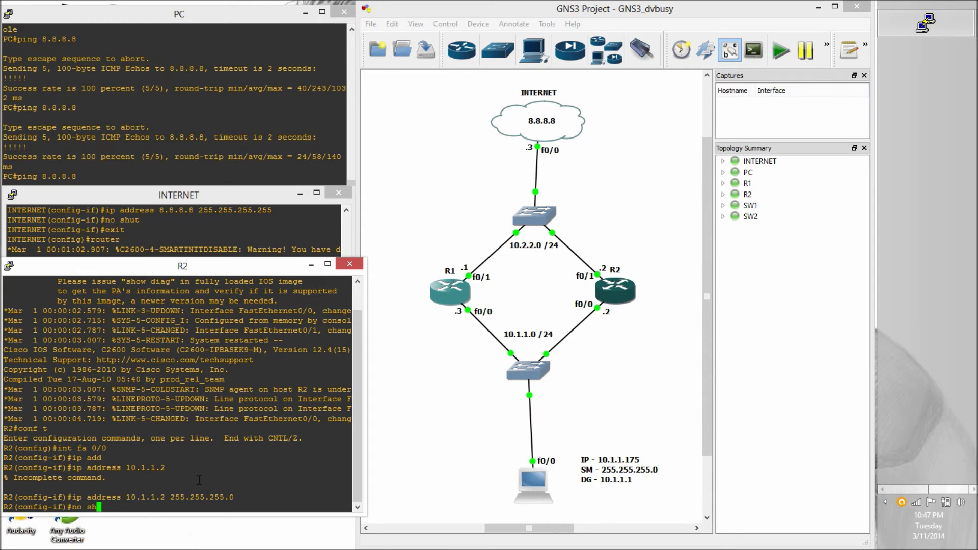
type("ut")
key("Return")
Give R2's FastEthernet0/1 address 10.2.2.2 255.255.255.0 and enable it.
type("int")
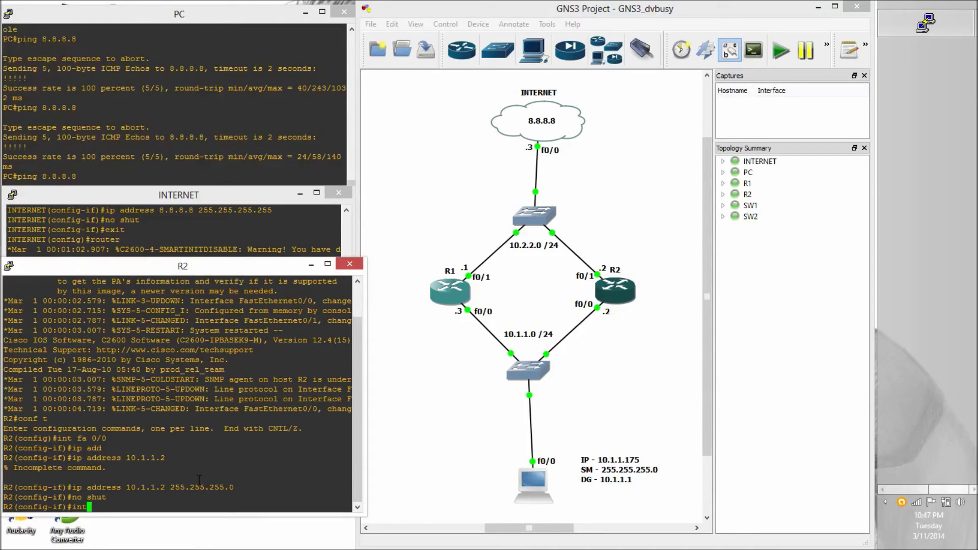
type(" fa 0/1")
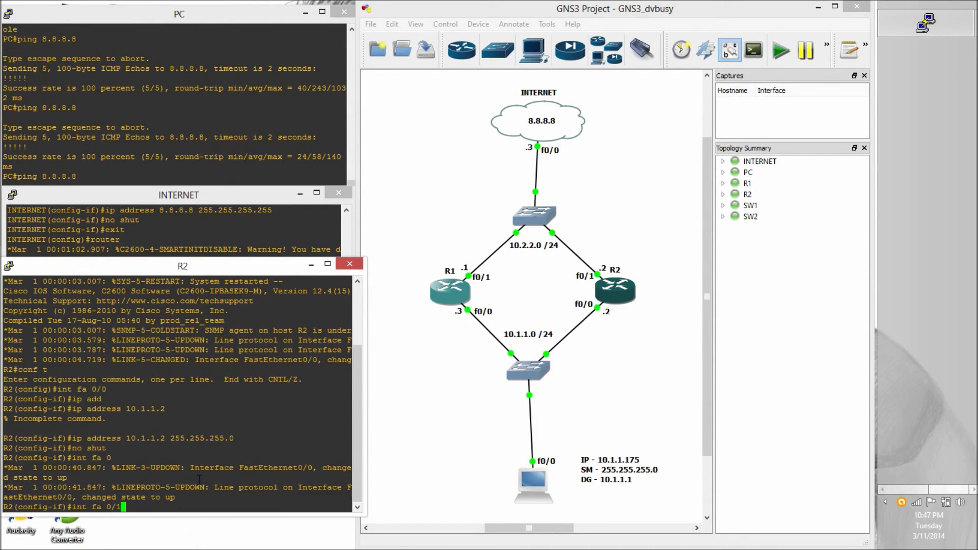
key("Return")
type("ip add")
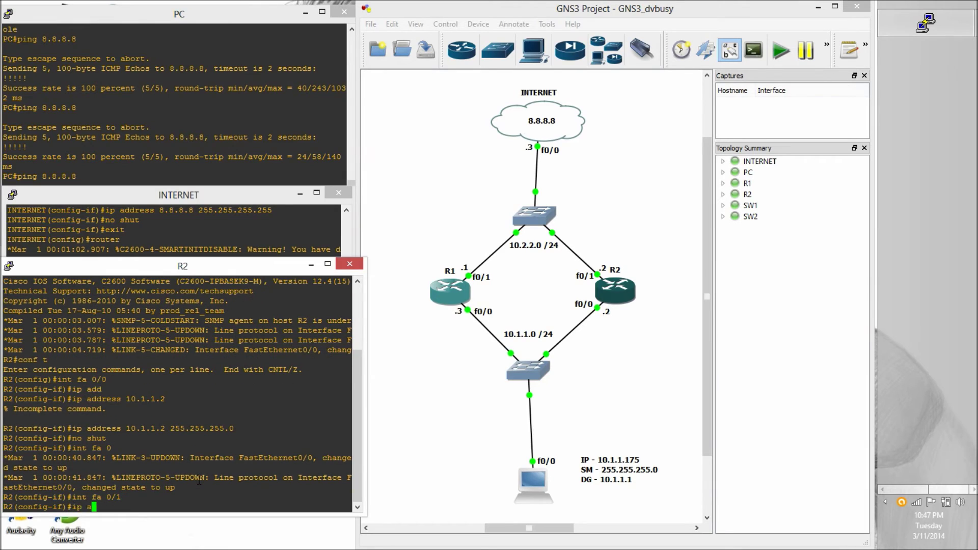
key("Tab")
type("10.")
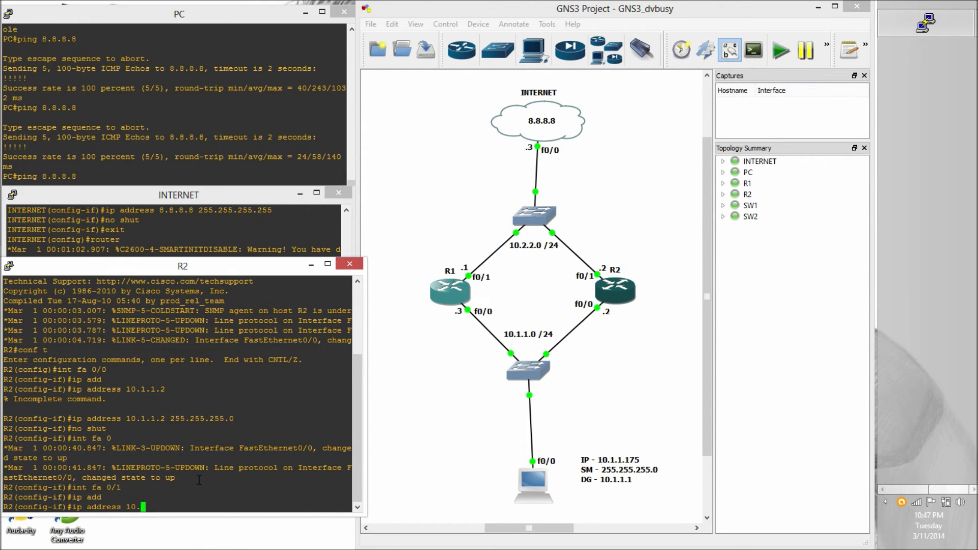
type("2.2.2 255.255.255.0")
key("Return")
type("no shut")
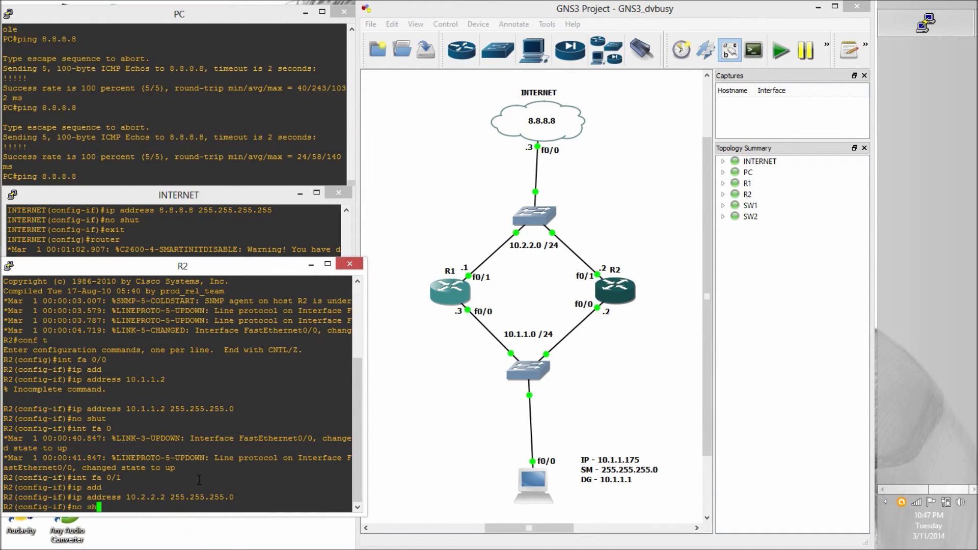
key("Return")
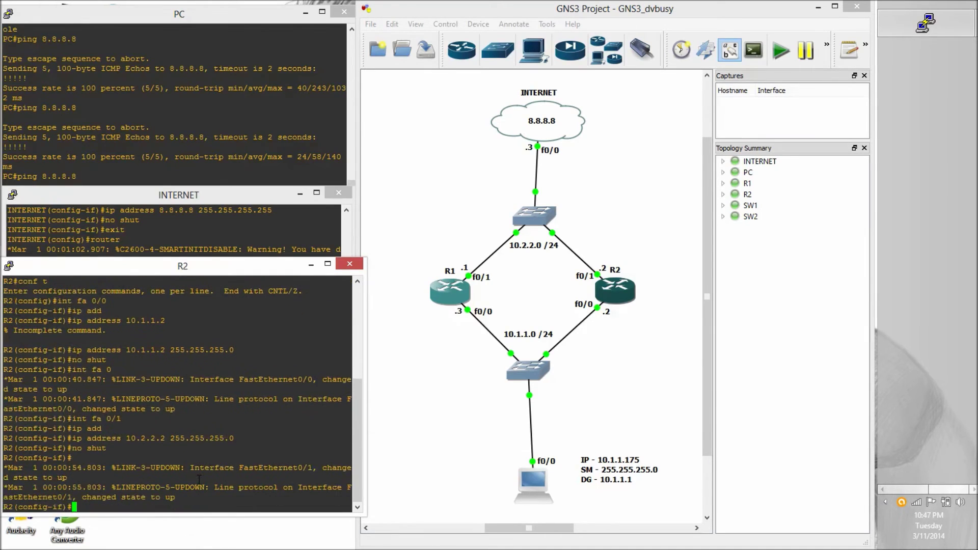
type("exit")
key("Return")
Start EIGRP process 1 on R2 and advertise 10.2.2.2 with wildcard 0.0.0.0.
type("router ei")
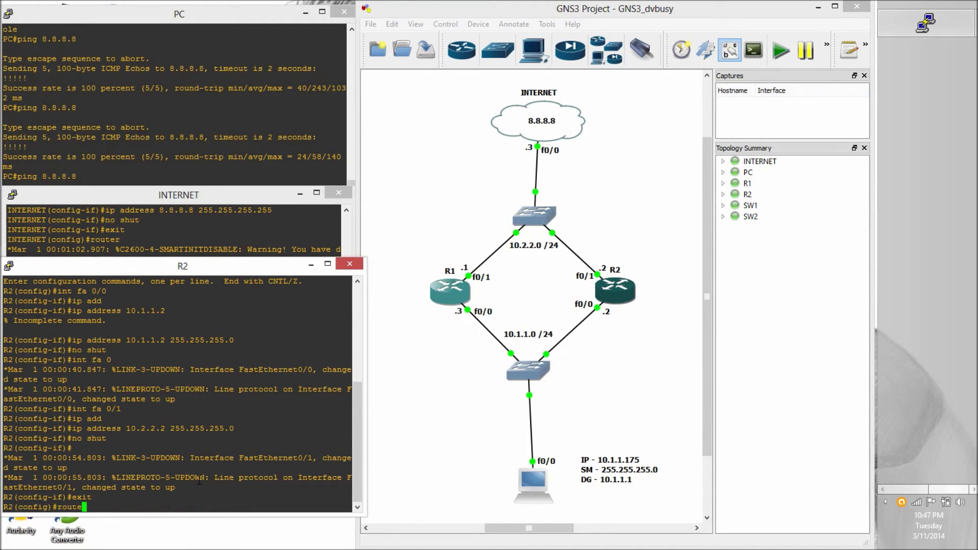
key("Tab")
type("1")
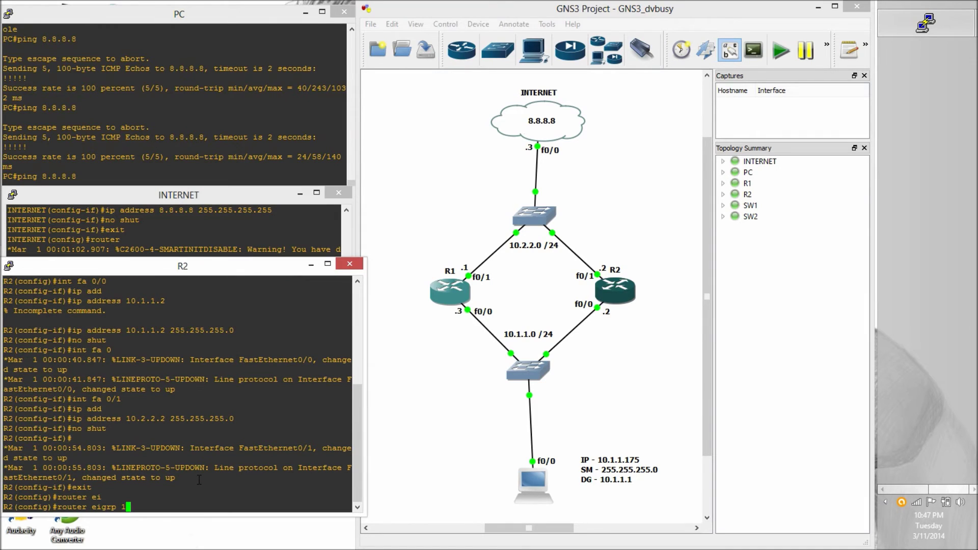
key("Return")
type("net")
key("Tab")
type("1")
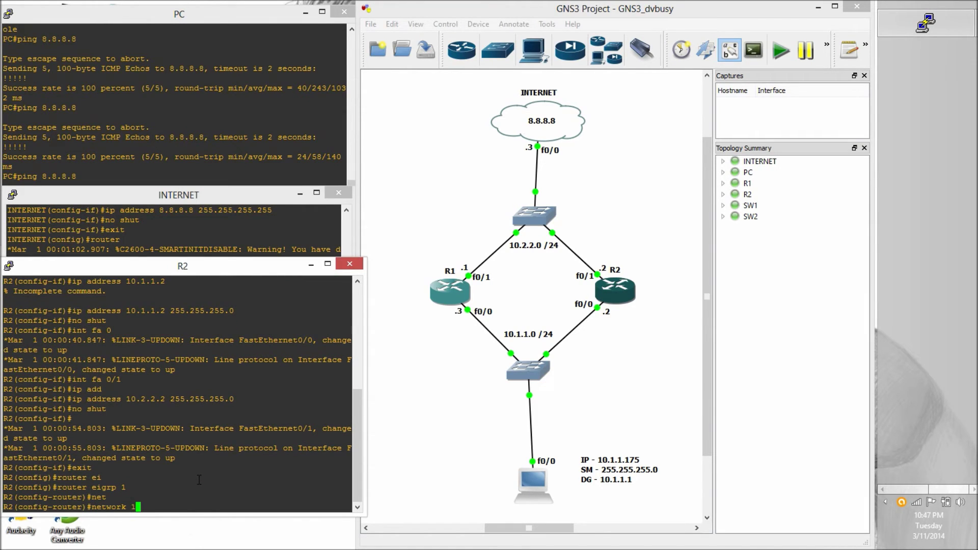
type("0.")
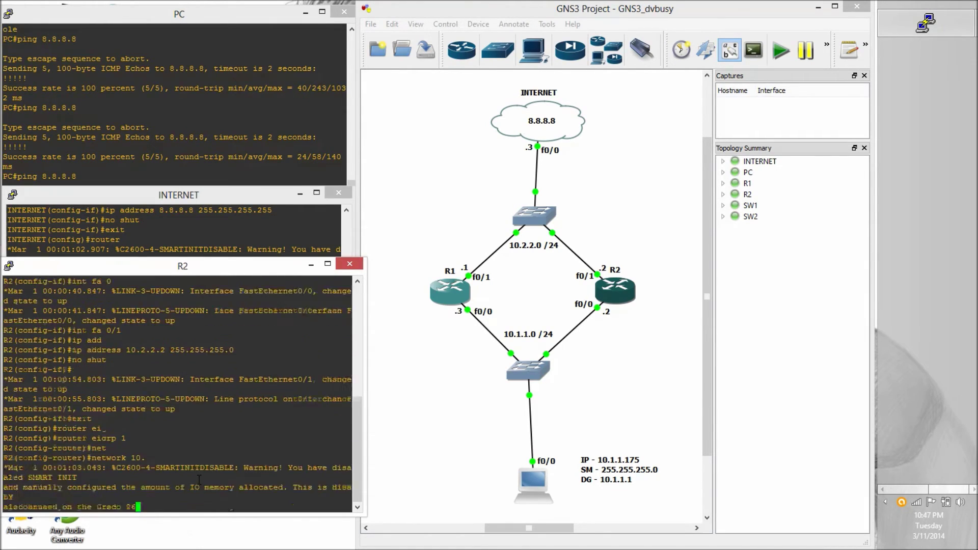
type("2.2.2.")
key("BackSpace")
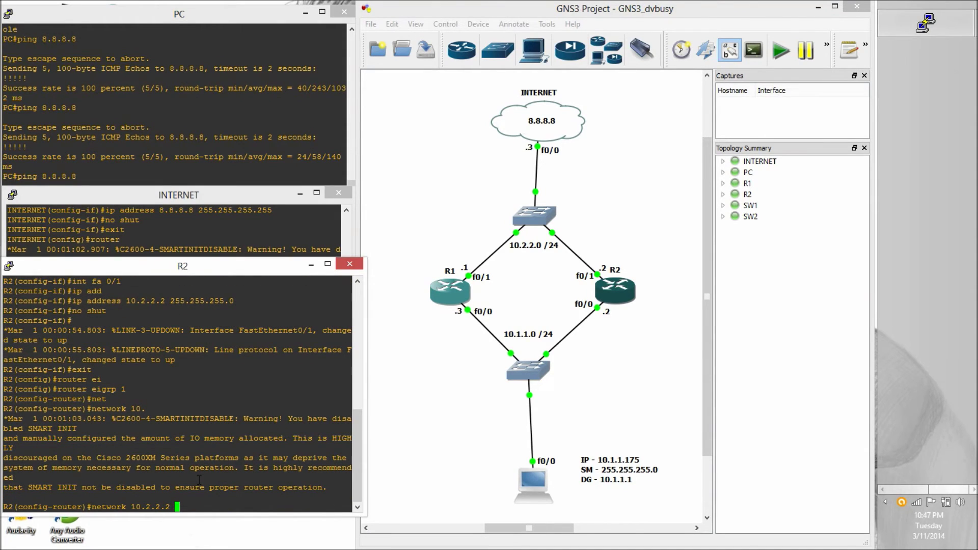
type("0.0.0.0")
key("Return")
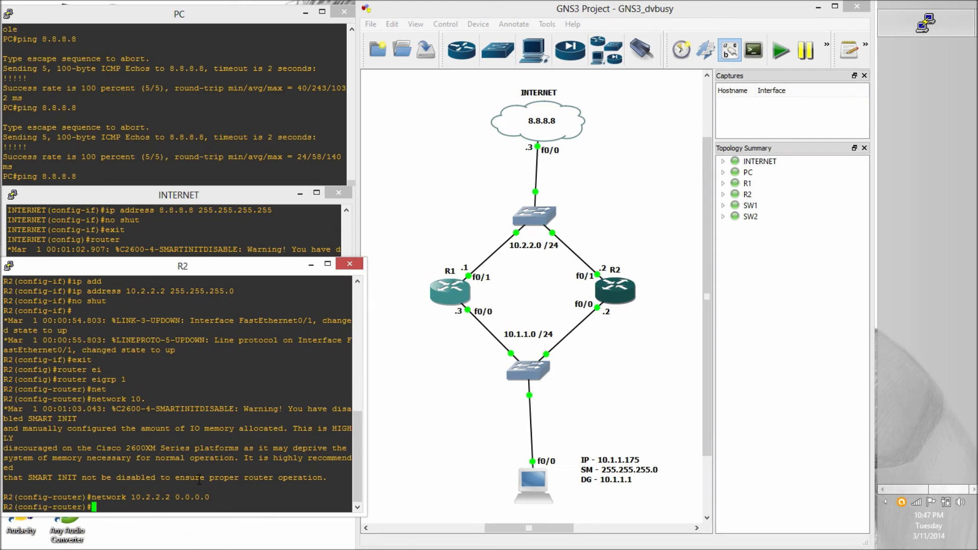
Advertise 10.1.1.2 with wildcard 0.0.0.0 in R2's EIGRP, then leave router configuration.
type("network 10.")
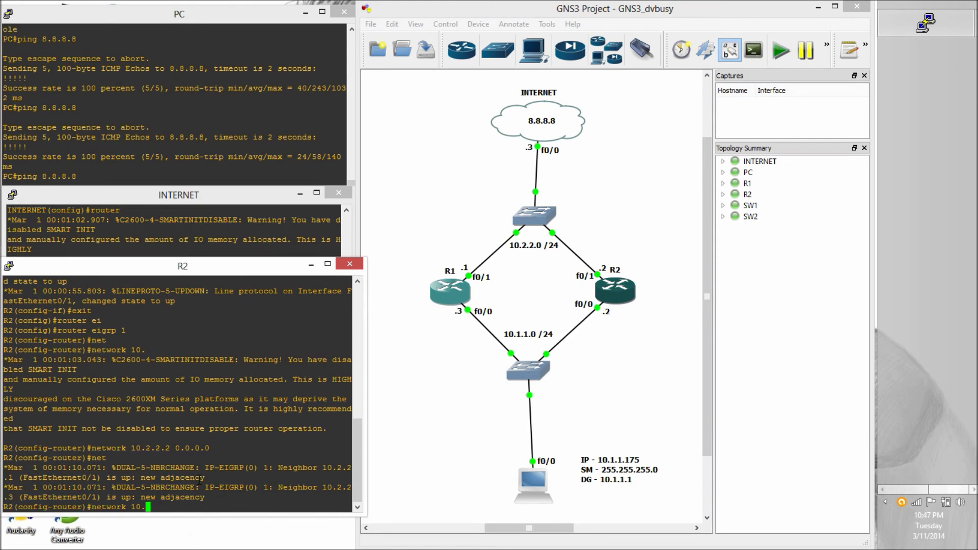
type("1.112 0.0.0.0")
key("Return")
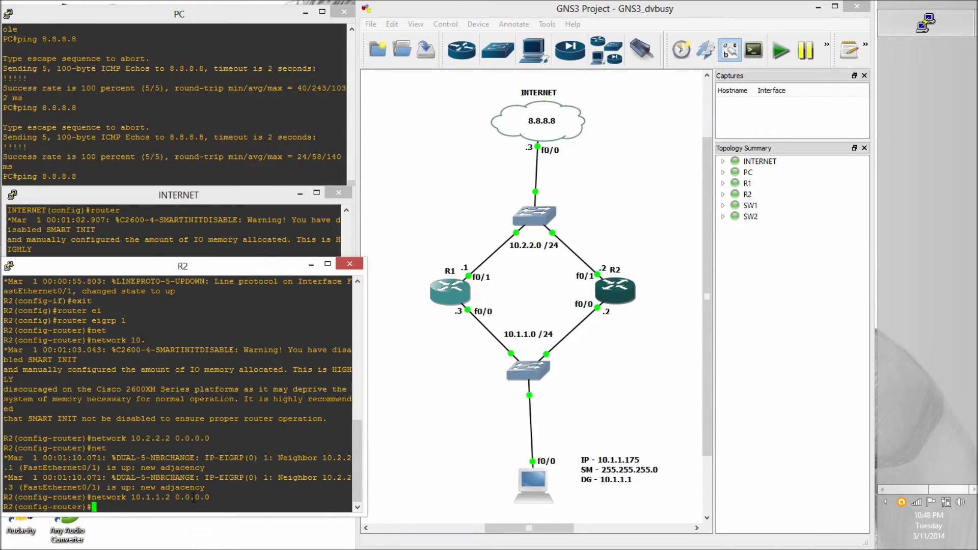
type("exit")
key("Return")
type("int fa 0")
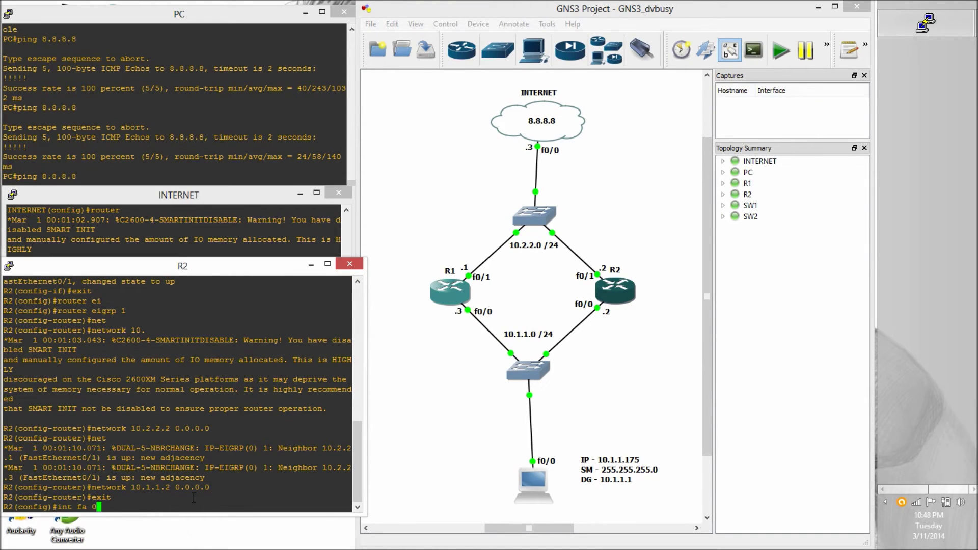
type("/0")
Configure 'standby 1 ip 10.1.1.1' on R2's FastEthernet0/0, then bring up the PC console's ping result.
key("Return")
type("sta")
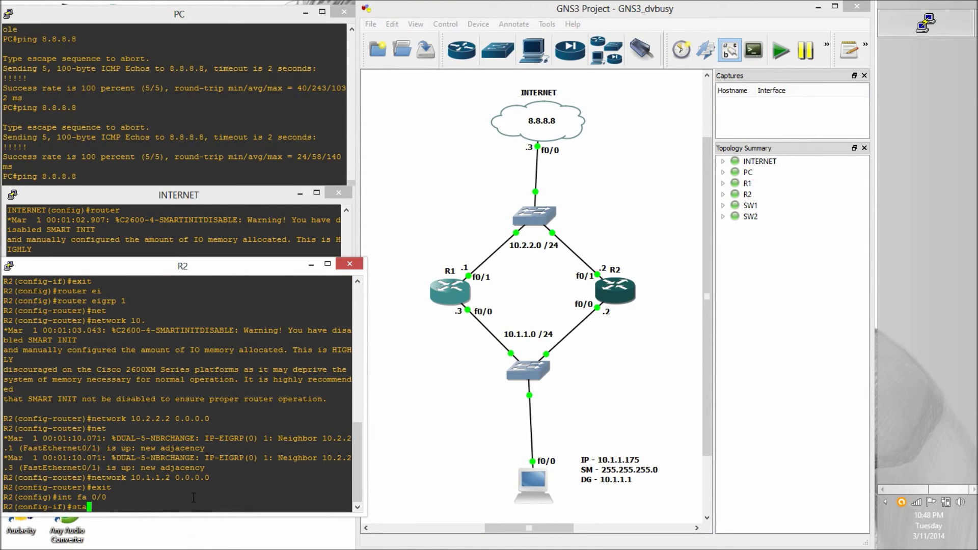
key("Tab")
type("1 ip")
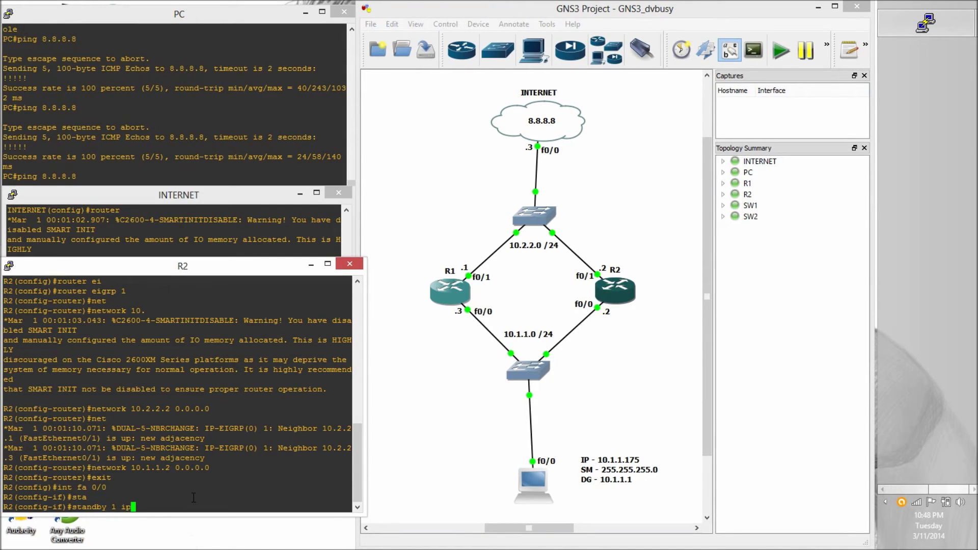
key("Tab")
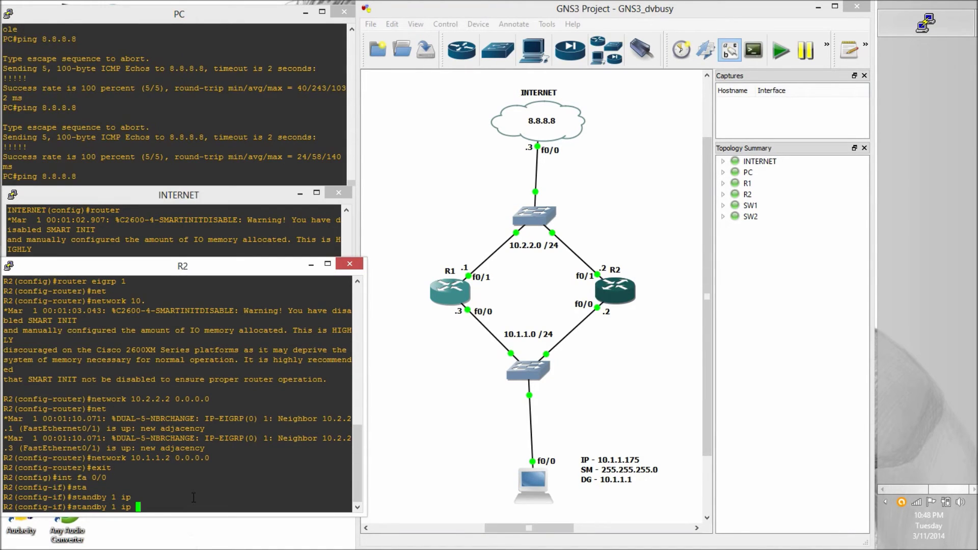
type("10.1.1.1")
key("Return")
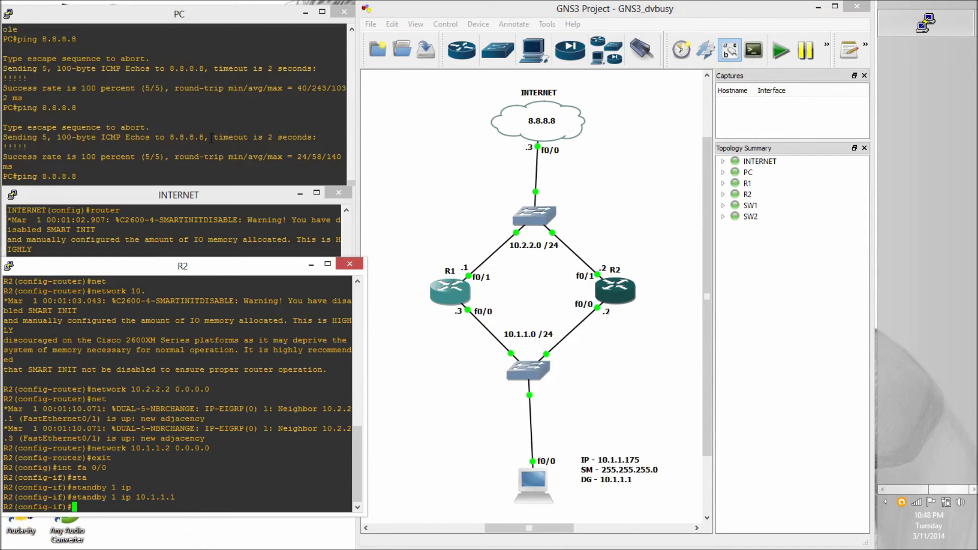
left_click(211, 138)
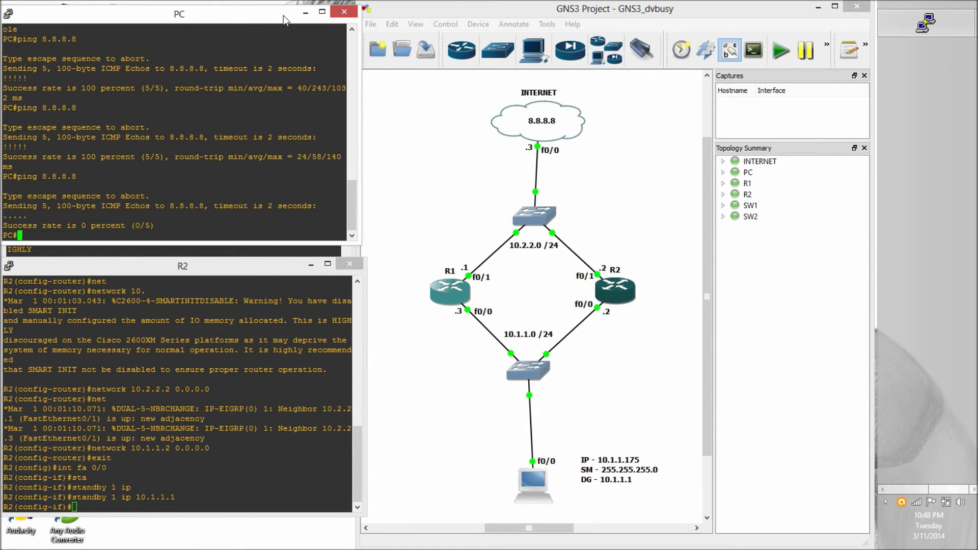
left_click_drag(283, 16, 293, 24)
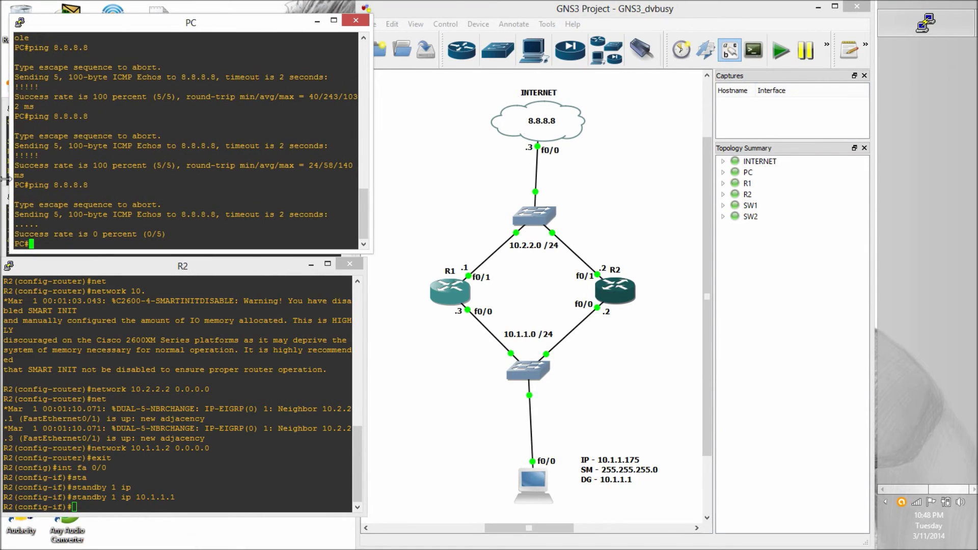
Check R1's interfaces, then give FastEthernet0/0 10.1.1.3 255.255.255.0 and bring it up.
left_click(6, 158)
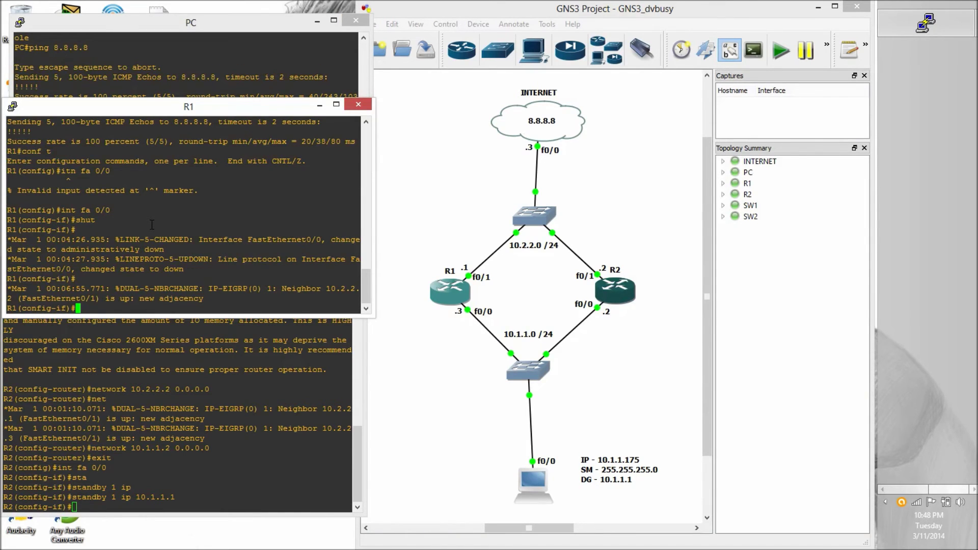
type("do show ip int br")
key("Return")
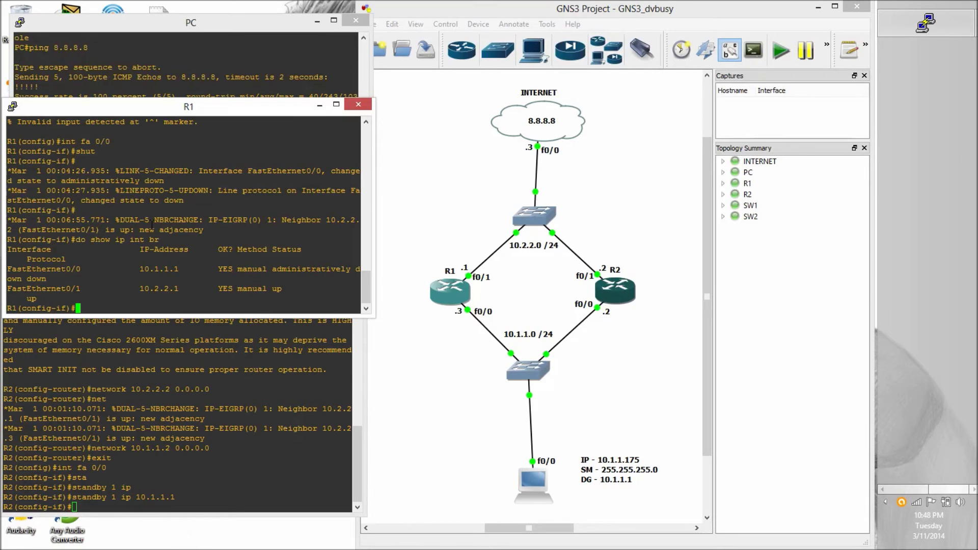
type("int fa 0/0")
key("Return")
type("ip add")
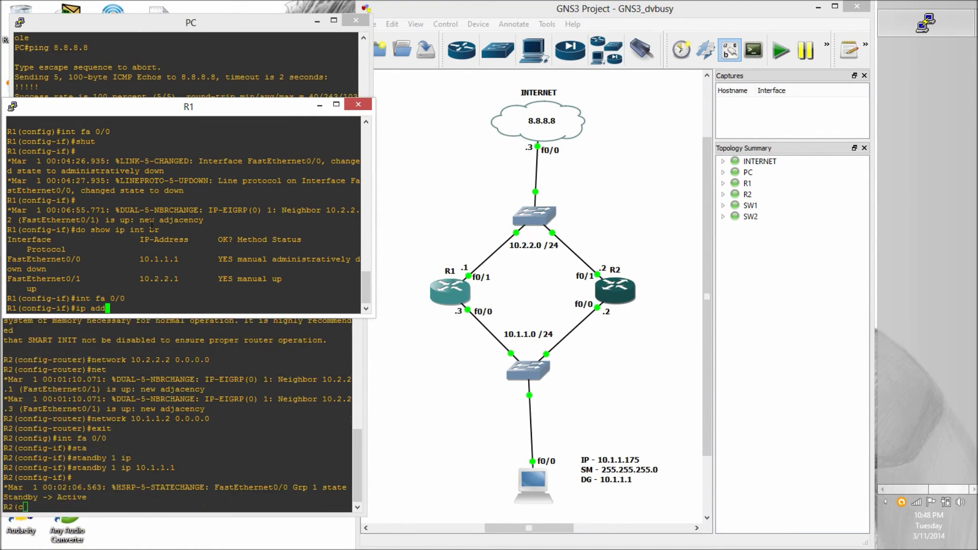
key("Tab")
type("10.1.1")
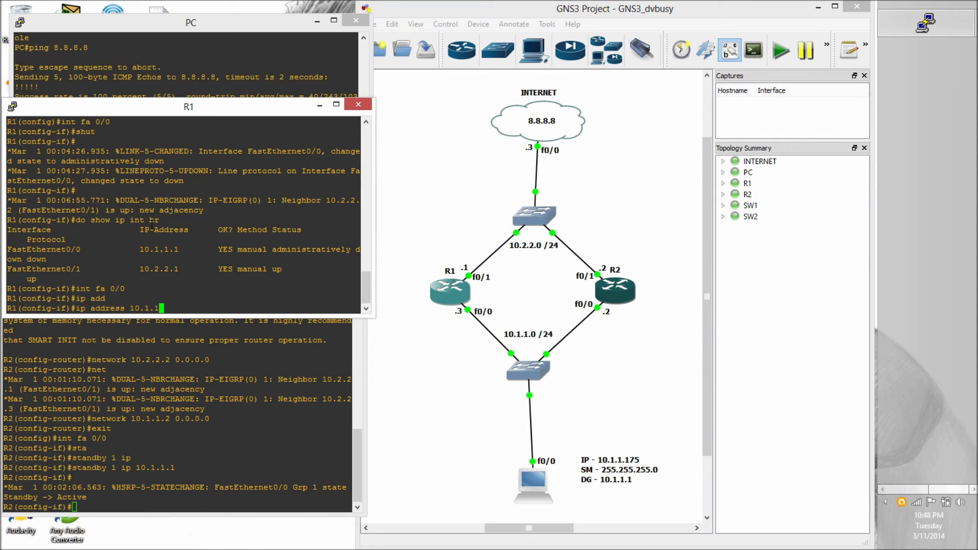
type(".3 255.255.255.0")
key("Return")
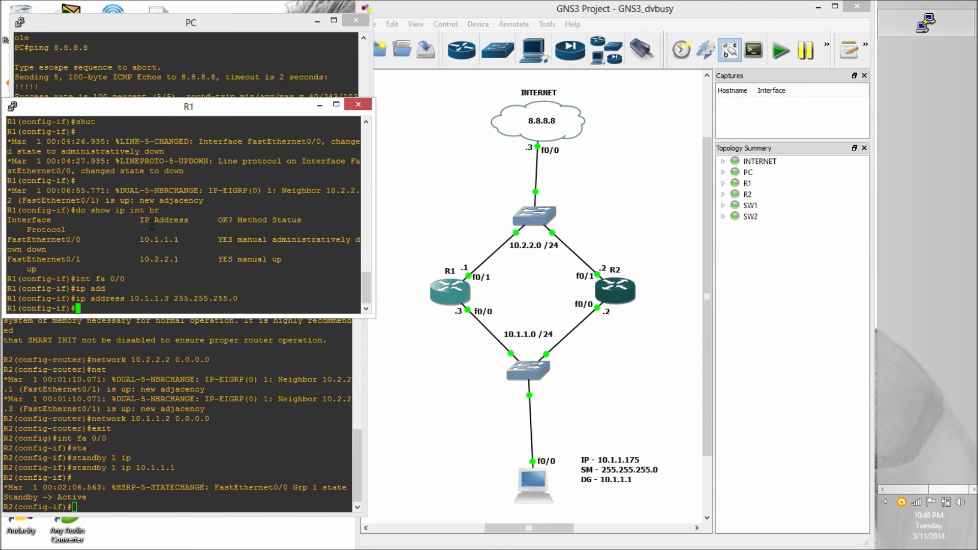
type("no shut")
key("Return")
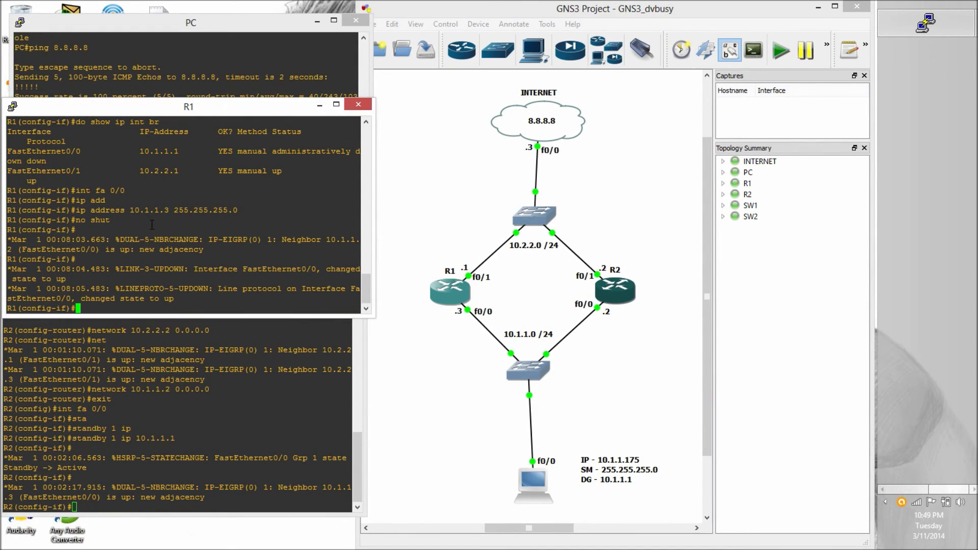
Join R1's FastEthernet0/0 to HSRP group 1 with virtual IP 10.1.1.1.
type("sta")
key("Tab")
type("1")
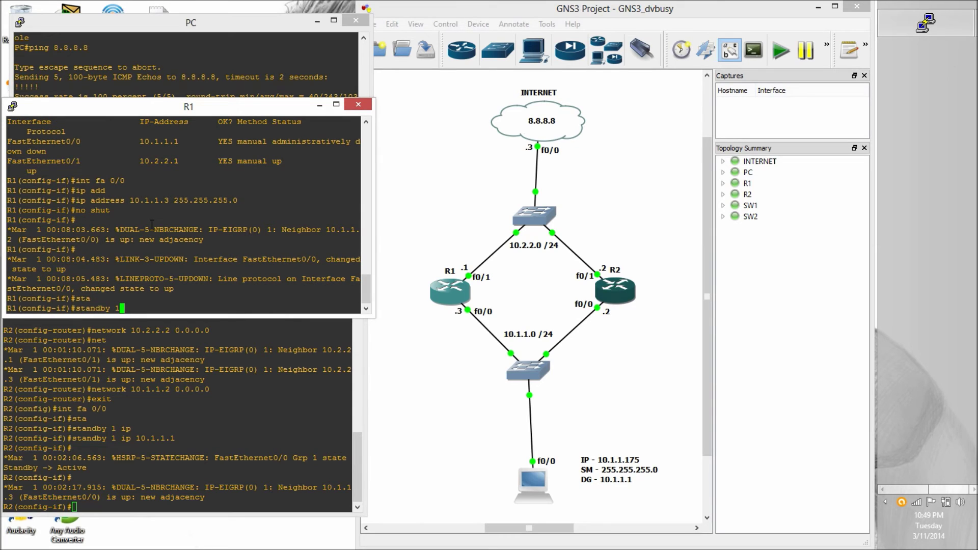
type(" ip 10.1.1.1")
key("Return")
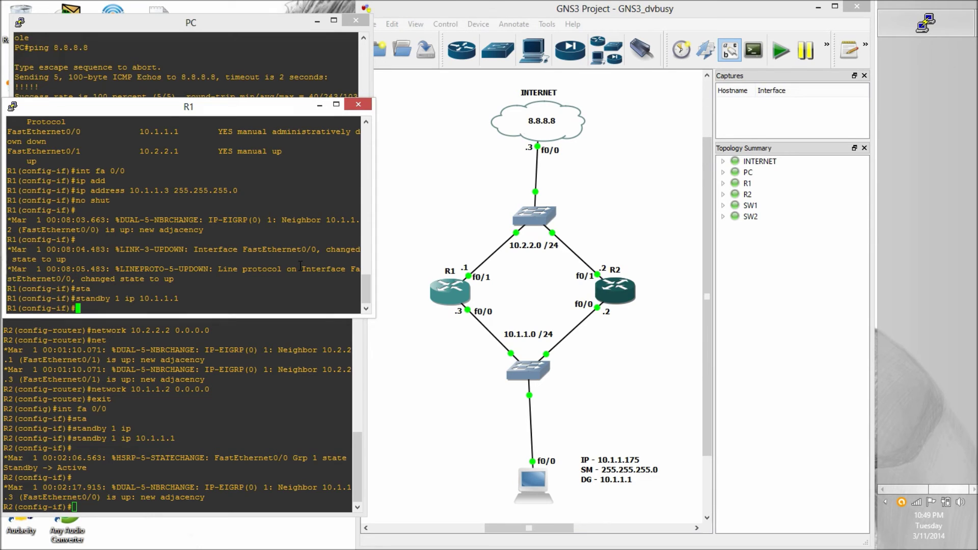
left_click(180, 414)
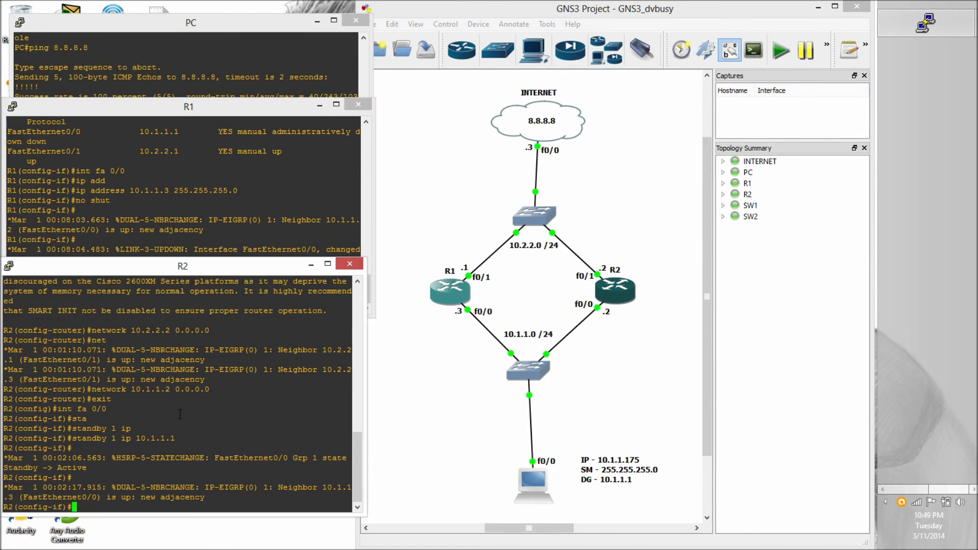
left_click(249, 229)
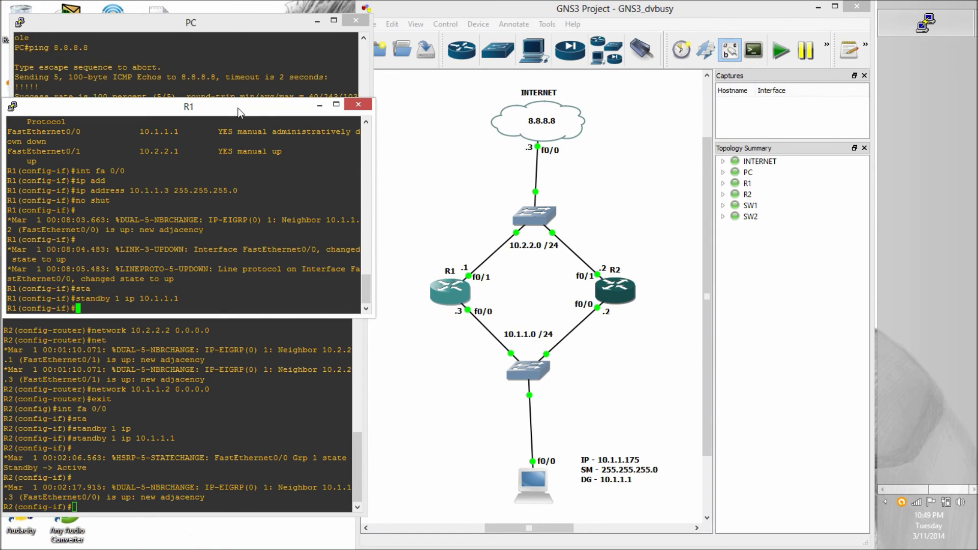
left_click_drag(238, 108, 248, 51)
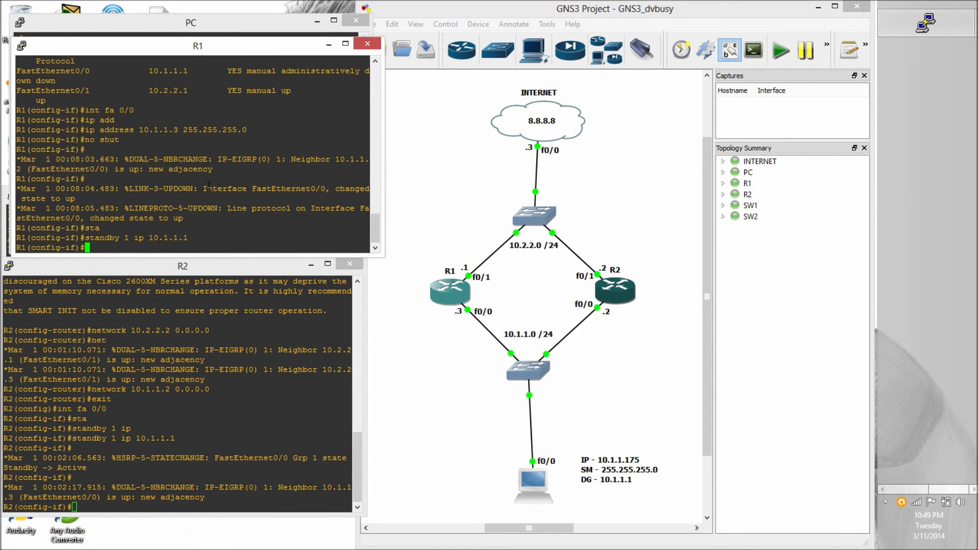
key("Return")
key("Return")
key("Return")
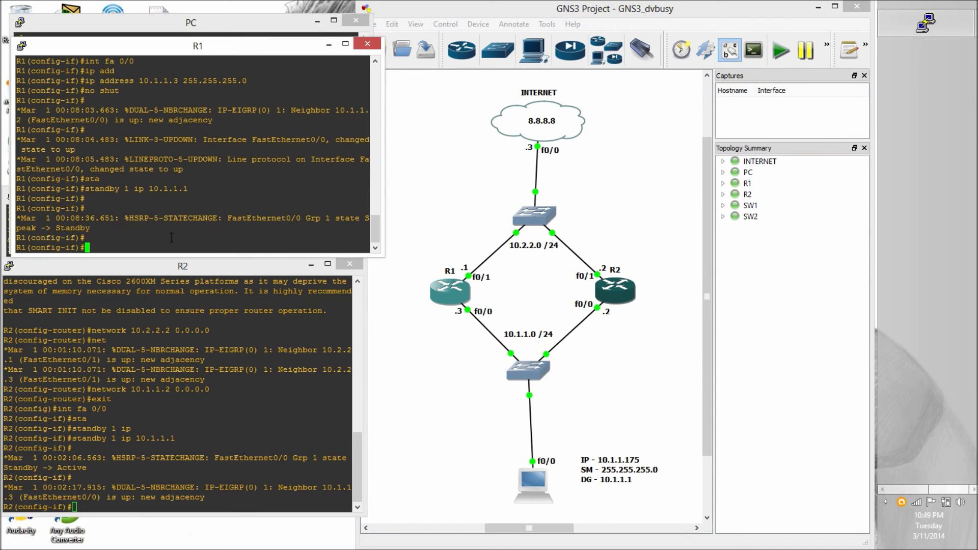
Show R1's HSRP status with 'show standby', confirming it is Standby.
type("exit")
key("Return")
type("exit")
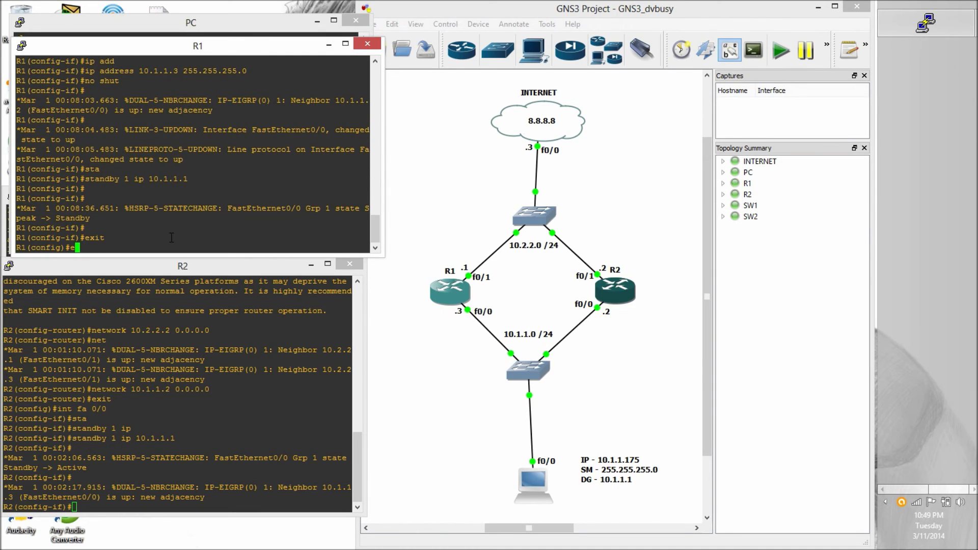
key("Return")
type("show ")
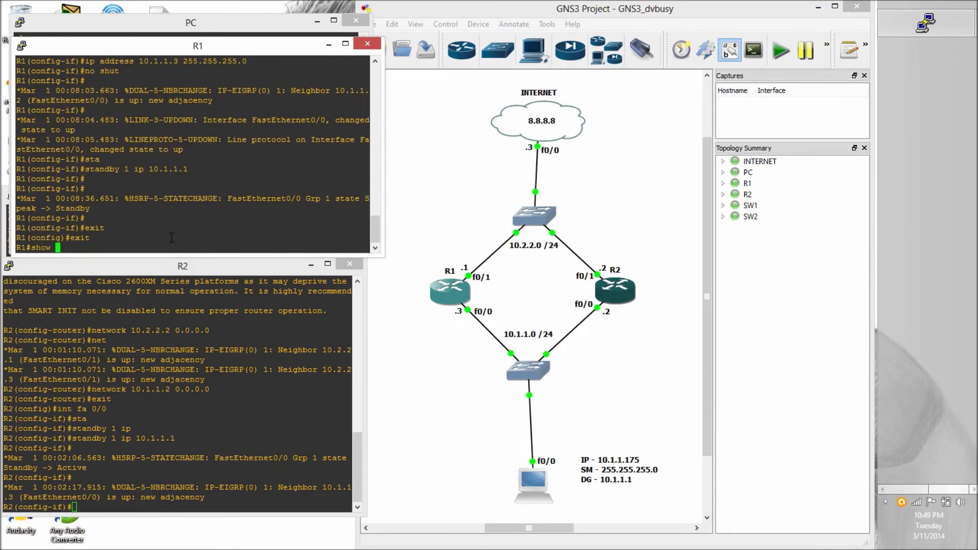
type("stan")
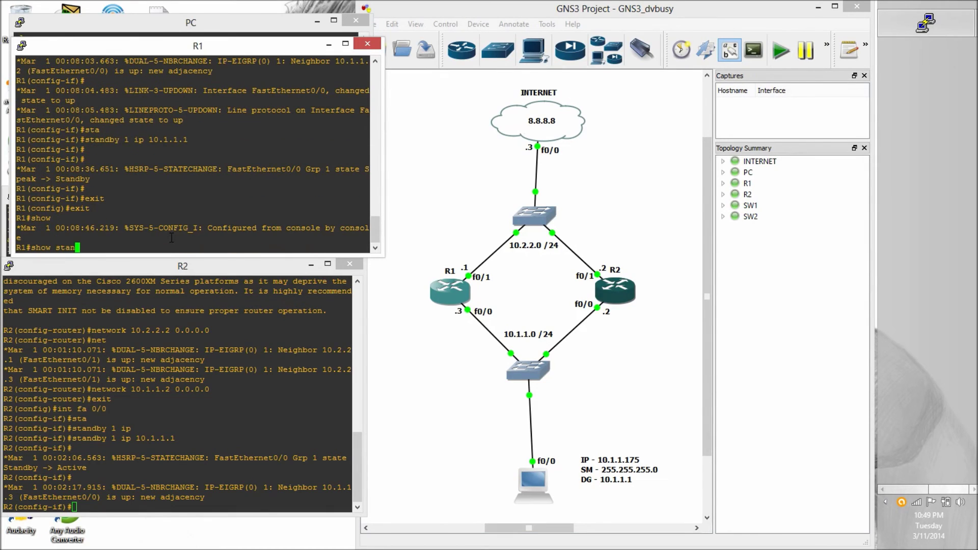
type("dby")
key("Return")
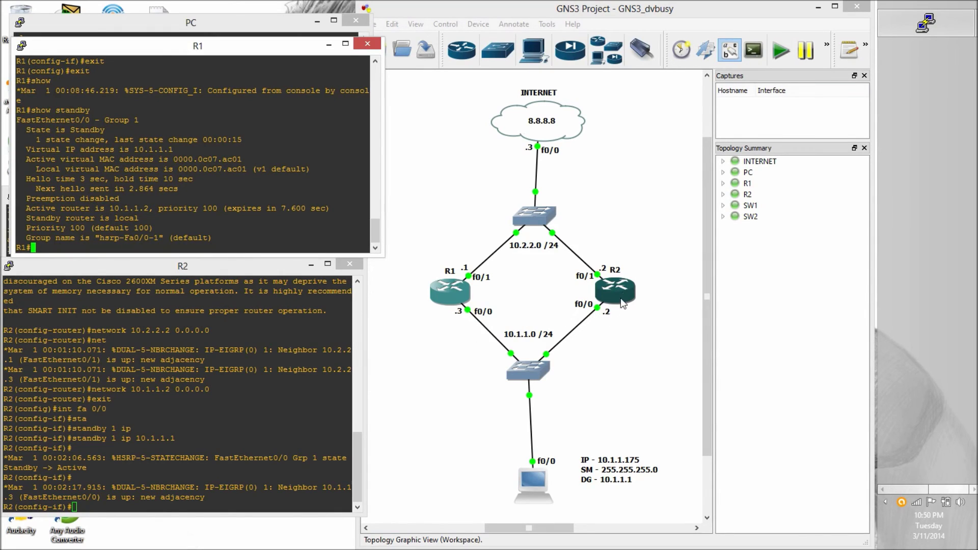
Run 'do show standby' on R2, showing it Active for 10.1.1.1.
left_click(123, 463)
type("do")
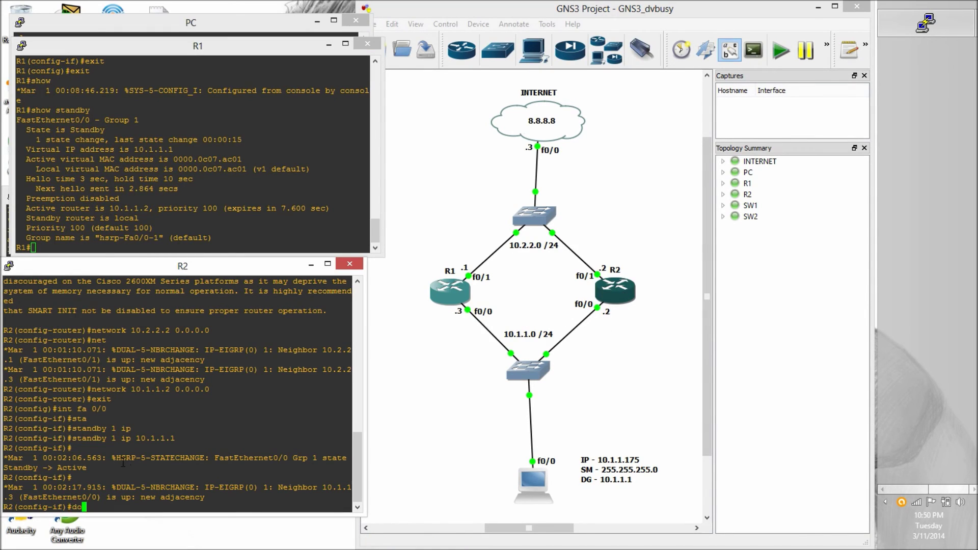
type(" show standby")
key("Return")
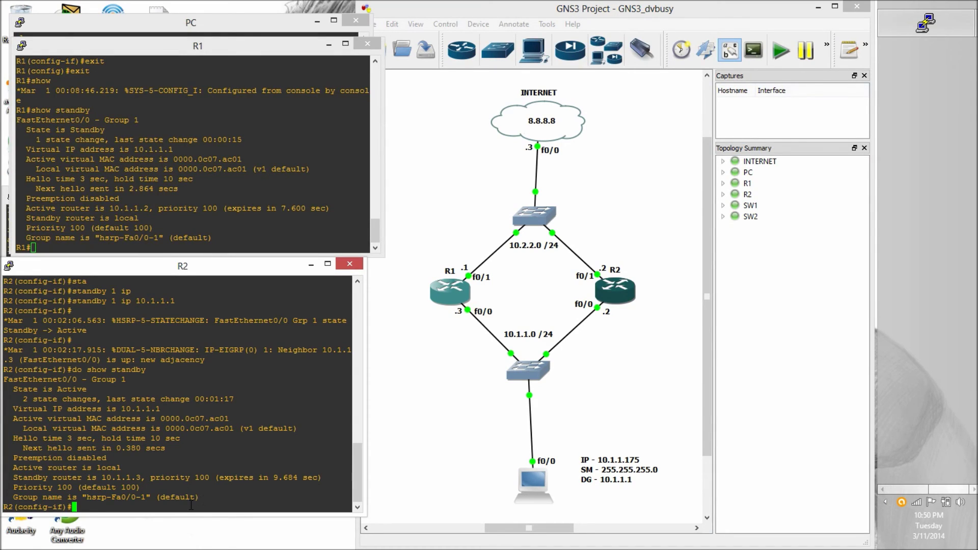
left_click(257, 211)
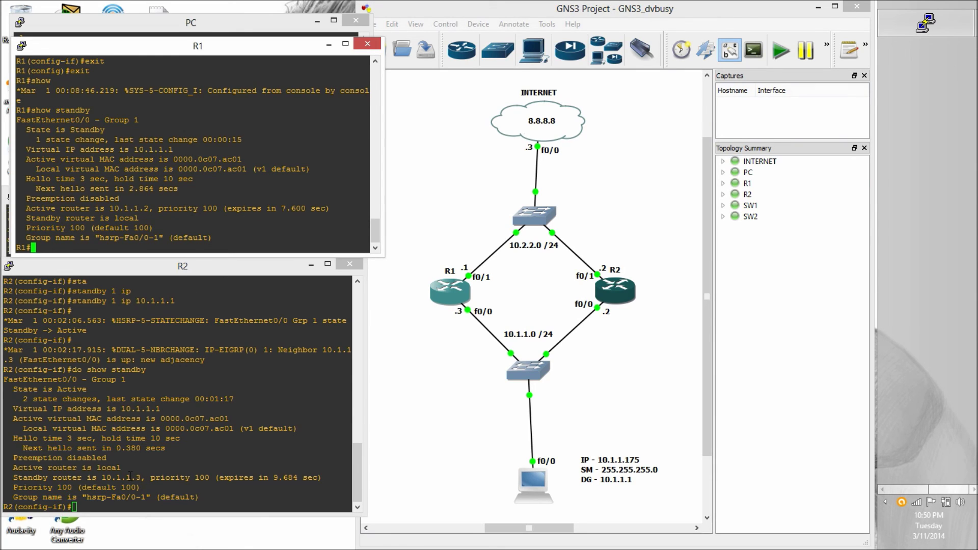
left_click(106, 502)
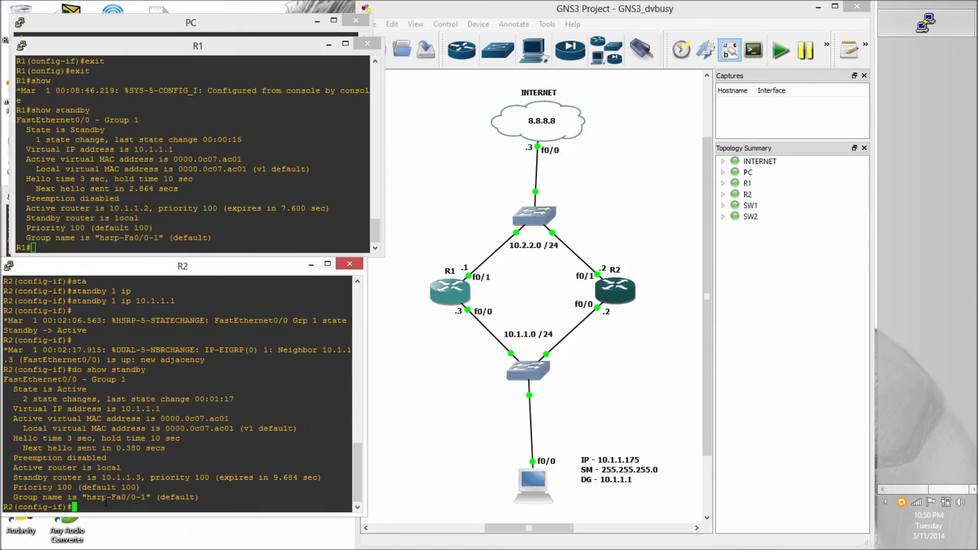
Shut down R2's FastEthernet0/0 interface with 'int fa 0/0' and 'shut'.
type("int fa 0/0")
key("Return")
type("shut")
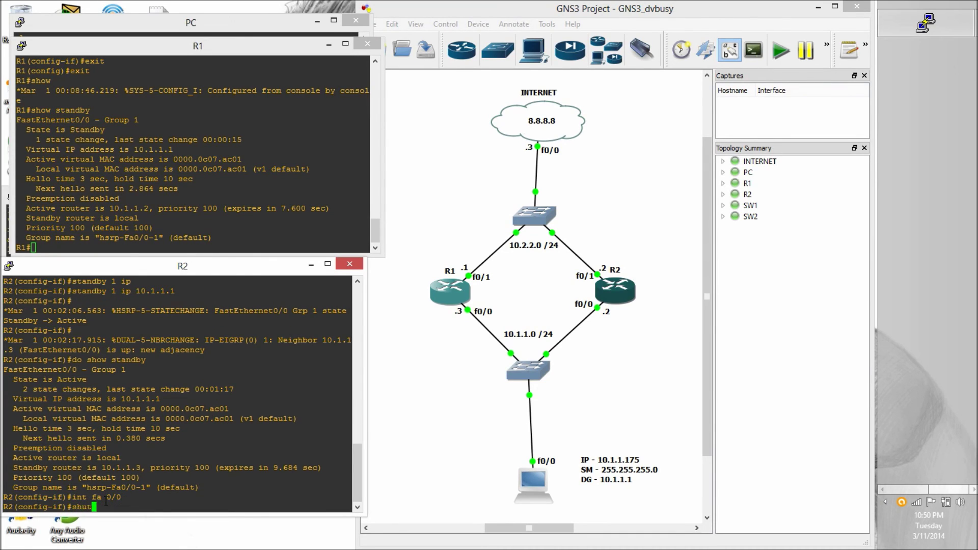
key("Return")
Ping 8.8.8.8 from the PC twice until replies return, then check R1's Standby -> Active log.
left_click(279, 184)
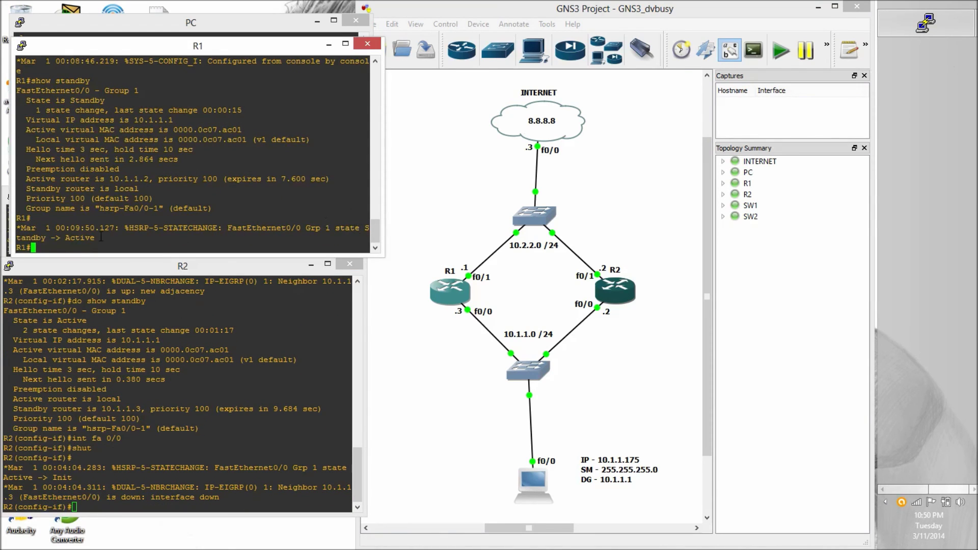
left_click(164, 26)
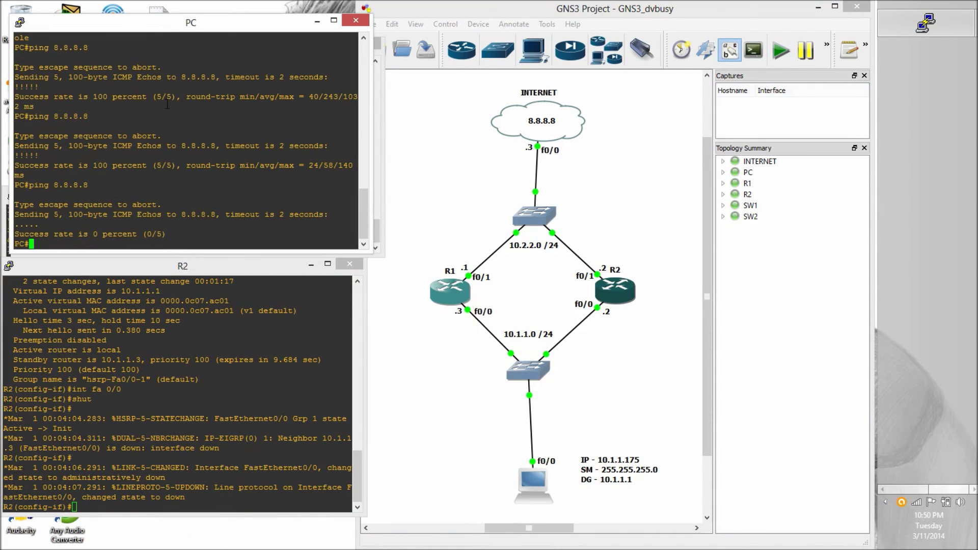
type("ping 8.8.8.8")
key("Return")
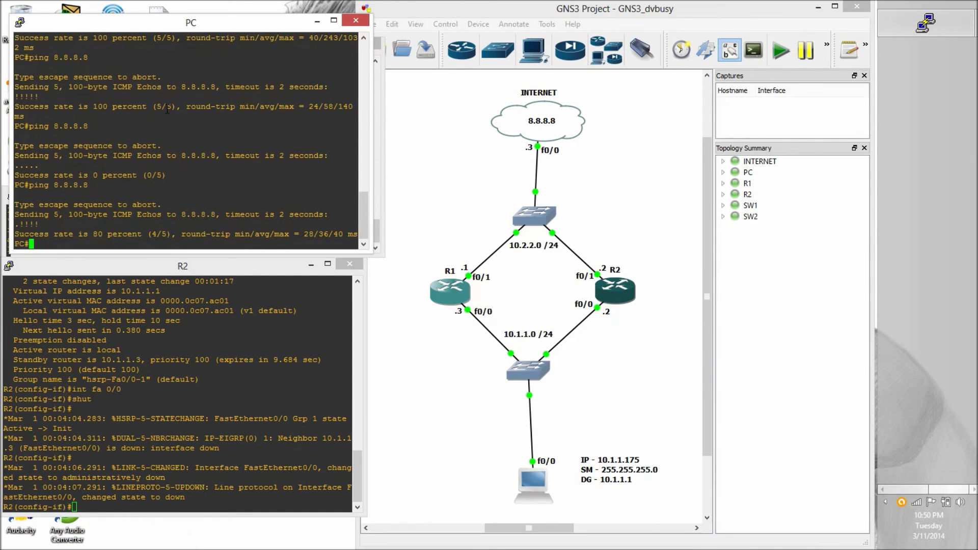
key("Up")
key("Return")
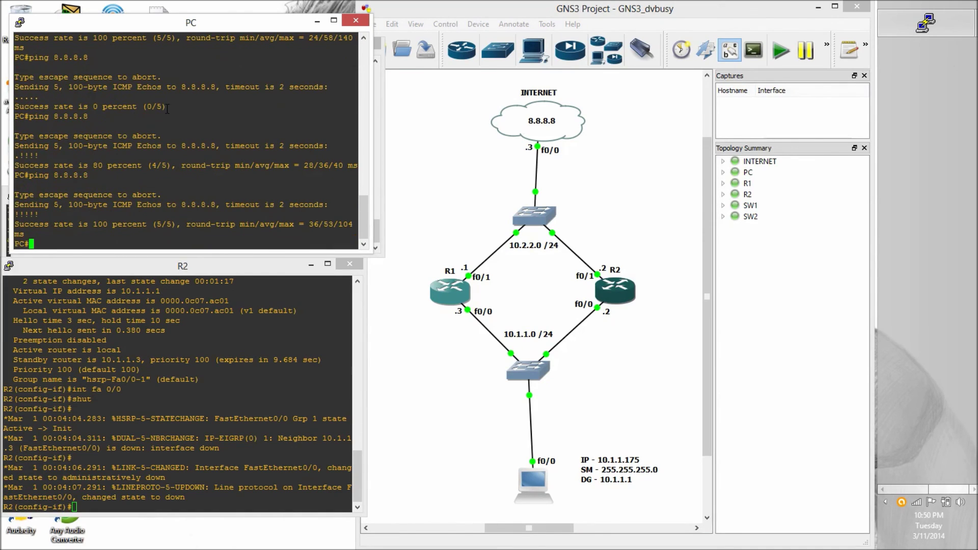
left_click(380, 166)
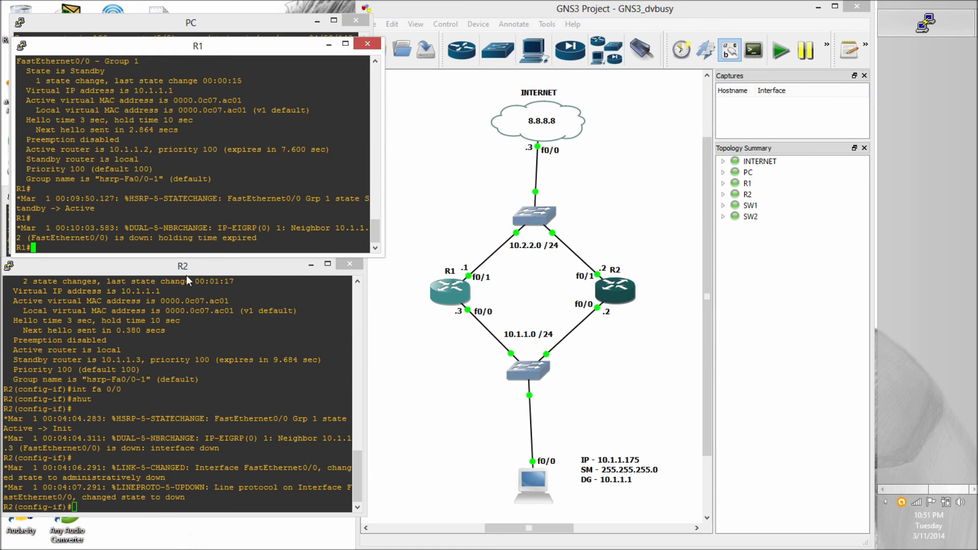
left_click(182, 464)
Re-enable R2's FastEthernet0/0 with 'no shut'.
type("no shut")
key("Return")
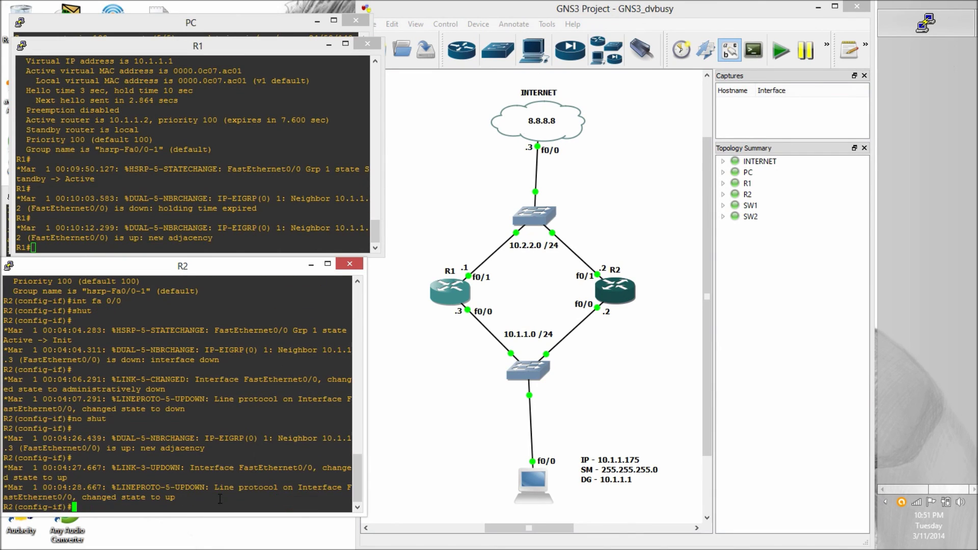
double_click(240, 237)
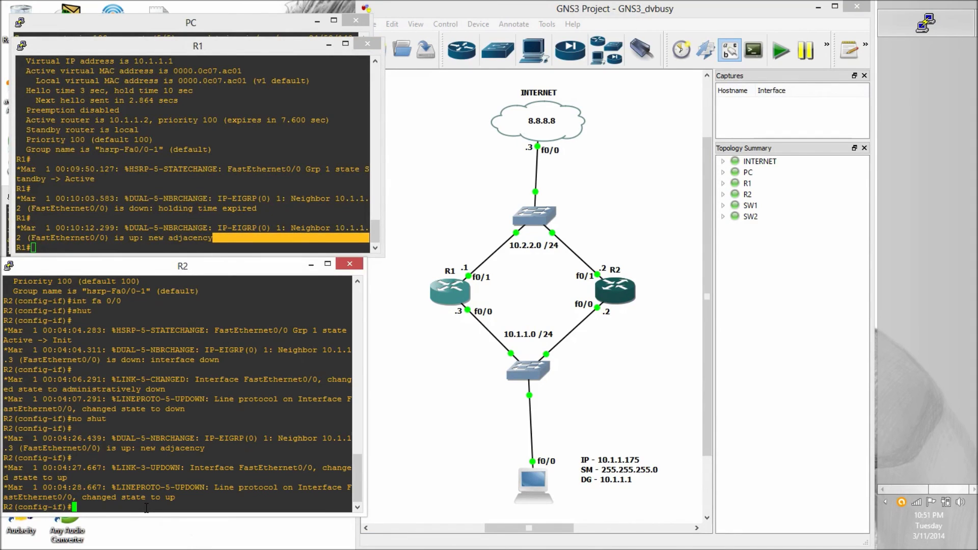
left_click(189, 201)
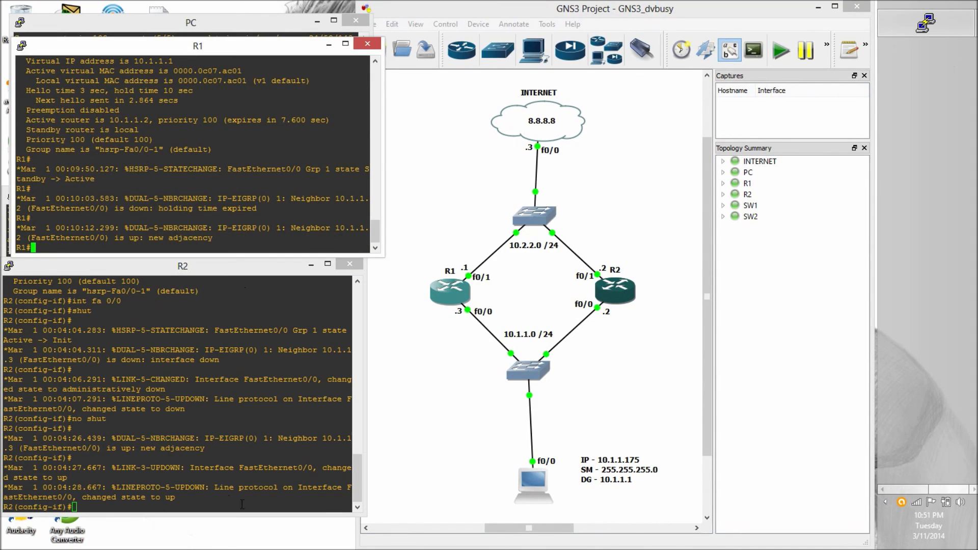
left_click(240, 487)
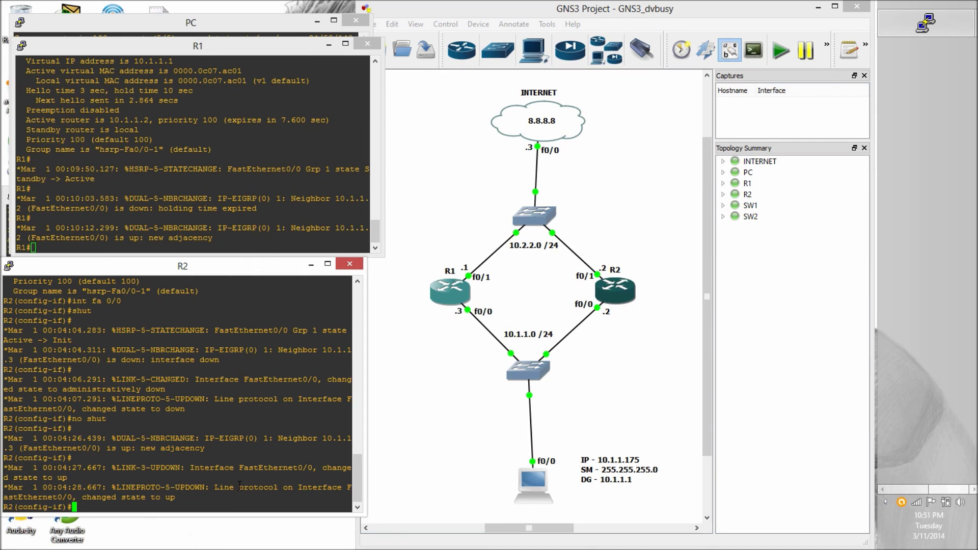
Run 'do show standby' on R2 and watch it move from Speak to Standby.
type("do show standby")
key("Return")
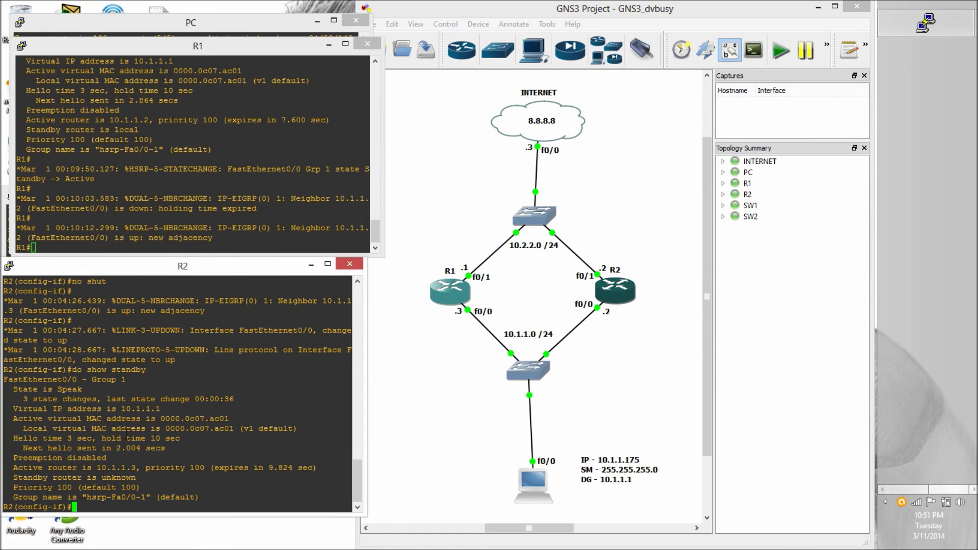
left_click(185, 186)
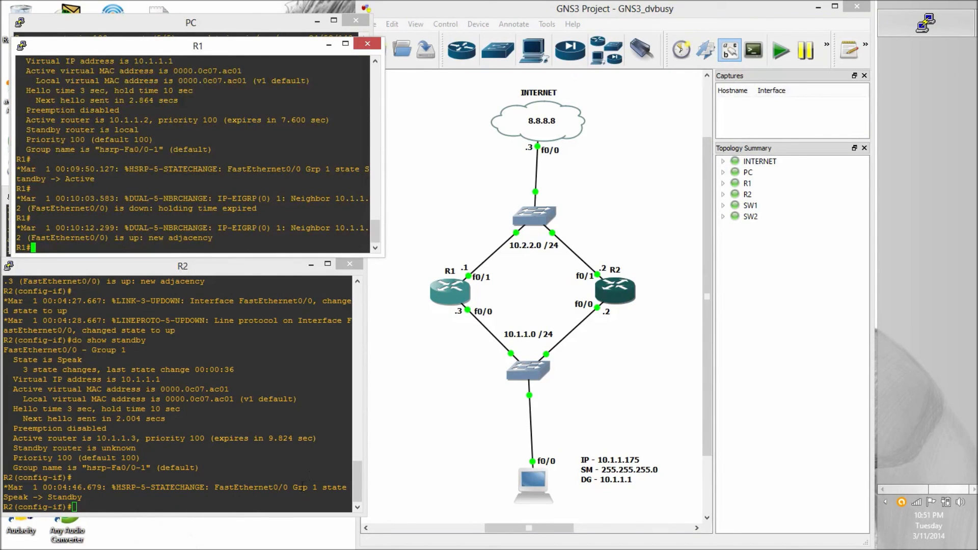
left_click(136, 501)
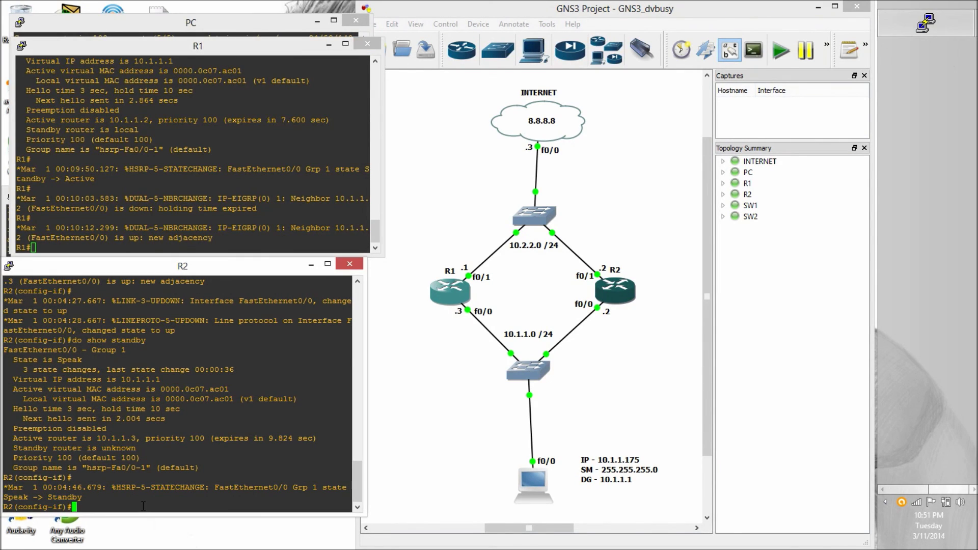
left_click(182, 214)
Run 'show standby' on R1 after fixing typos, reading Active state with 10.1.1.2 as standby.
type("do show stan")
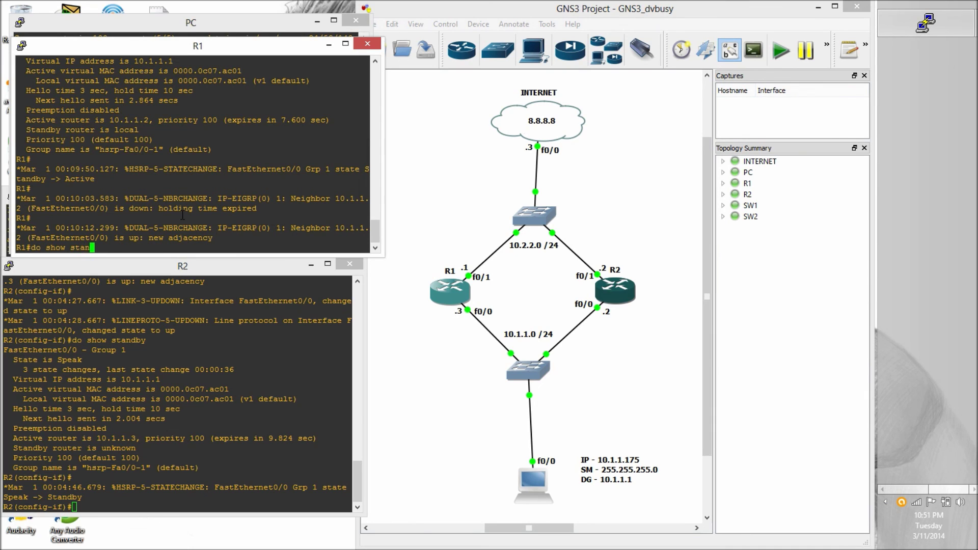
key("Return")
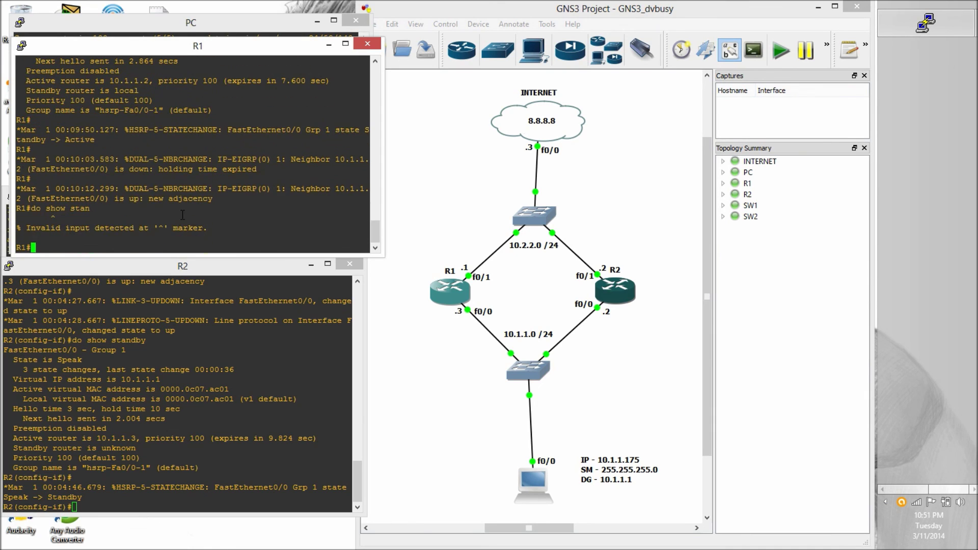
type("how stand")
key("Return")
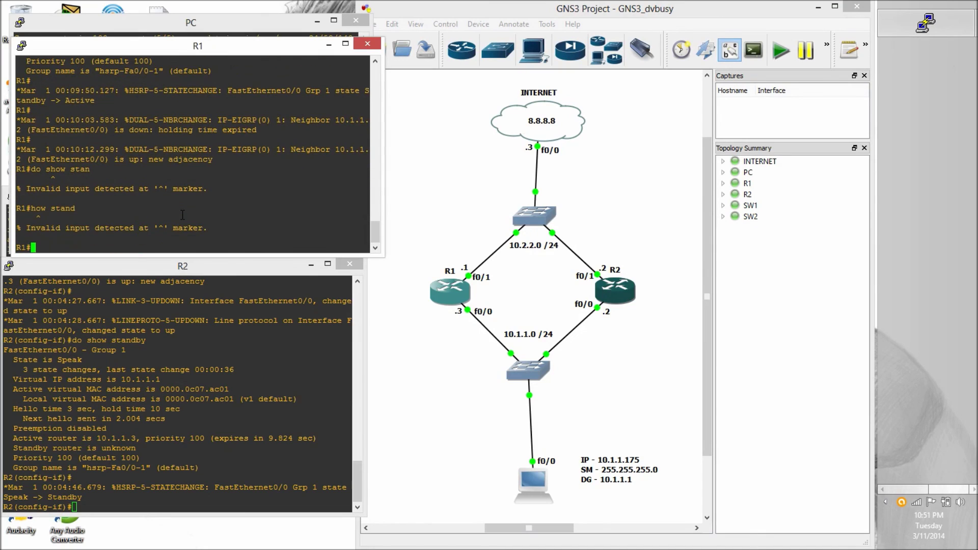
type("show stand")
key("Return")
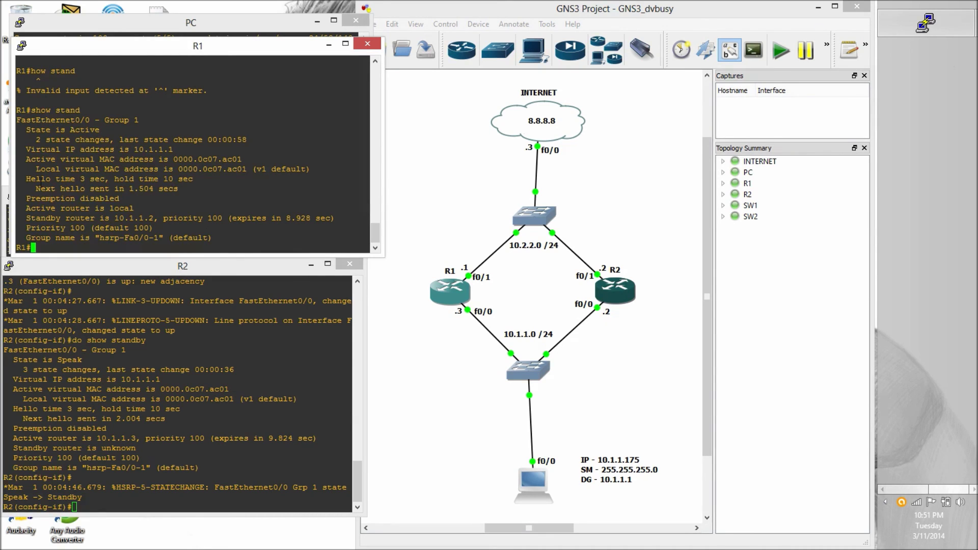
left_click(167, 488)
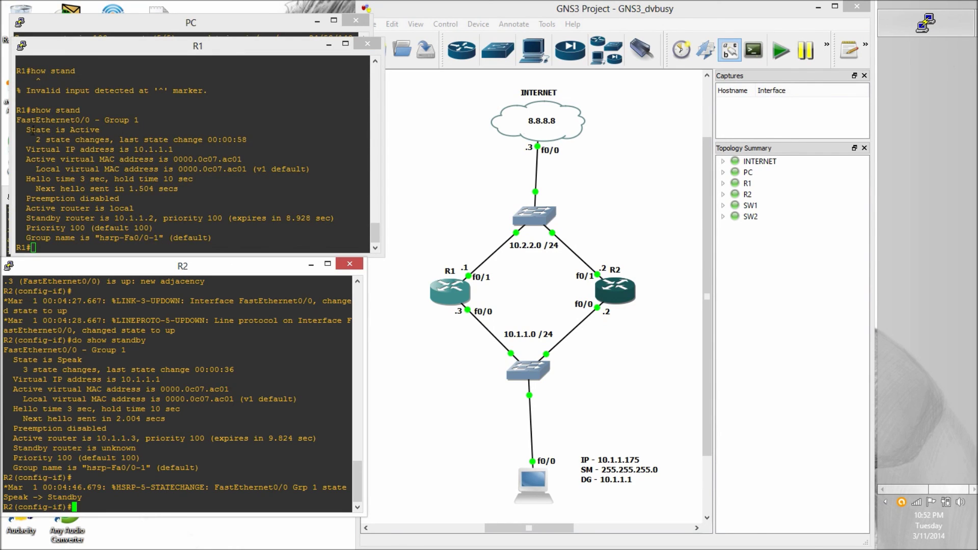
left_click(167, 183)
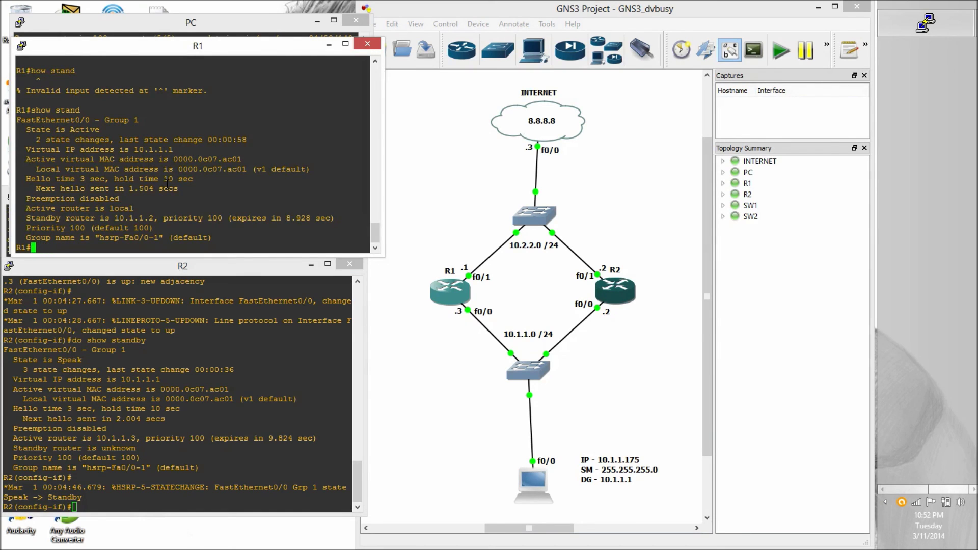
Shut down R1's FastEthernet0/0 via 'conf t', 'int fa 0/0' and 'shut'.
type("show st")
key("BackSpace")
key("BackSpace")
key("BackSpace")
key("BackSpace")
key("BackSpace")
key("BackSpace")
key("BackSpace")
type("conf t")
key("Return")
type("int fa 0/0")
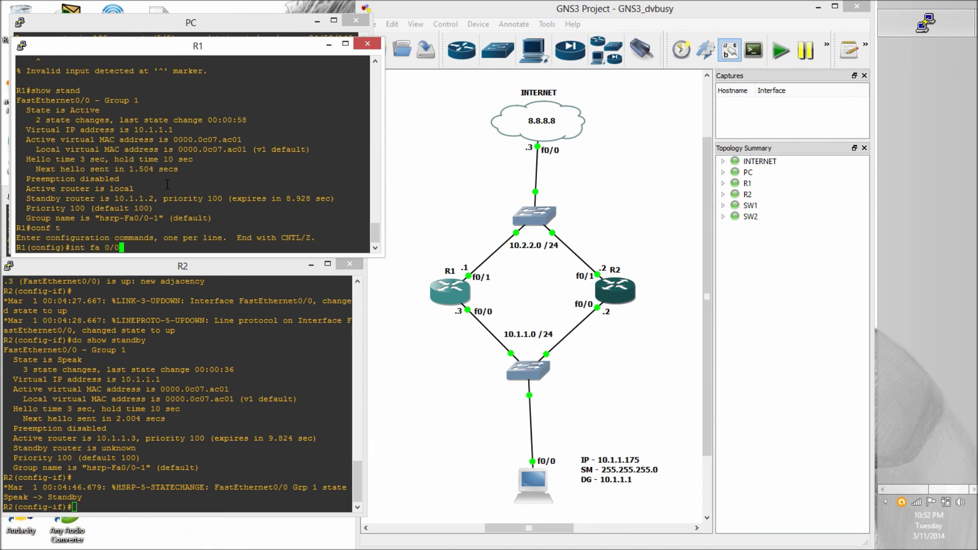
key("Return")
type("shut")
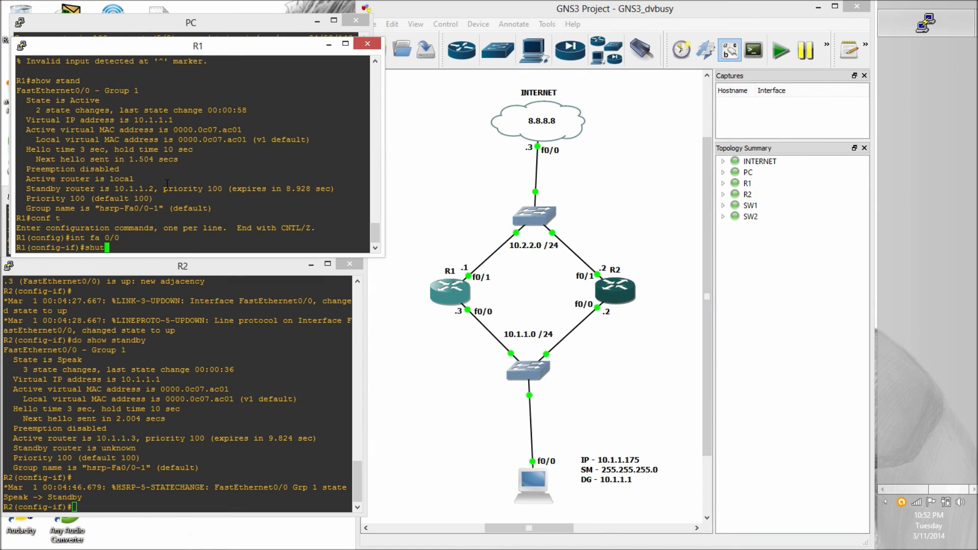
key("Return")
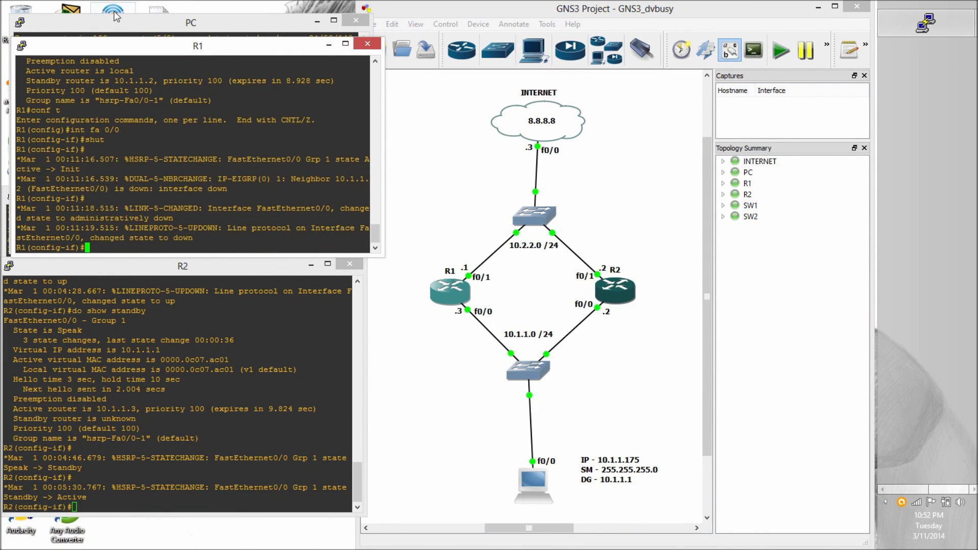
Ping 8.8.8.8 twice from the PC to confirm it still succeeds through R2.
left_click(127, 30)
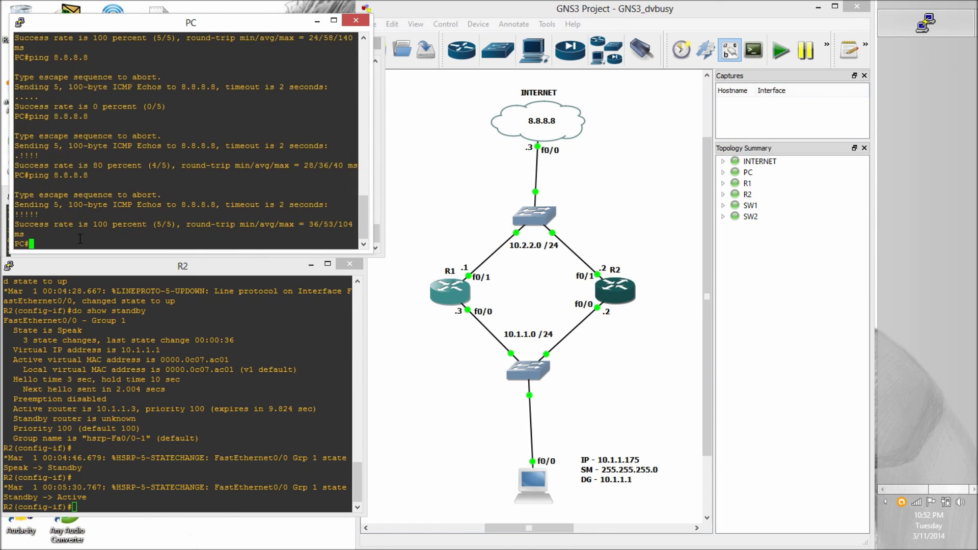
type("ping 8.8.8.8")
key("Return")
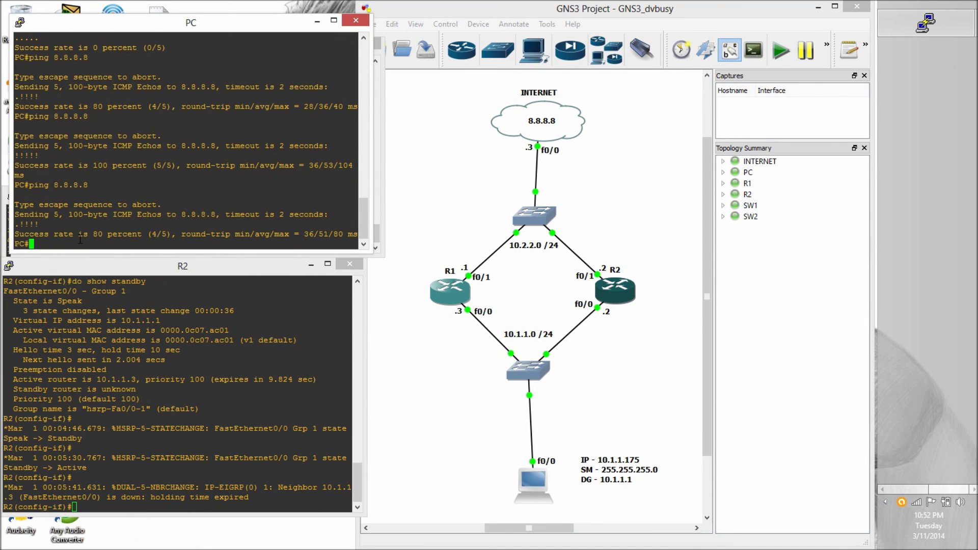
key("Up")
key("Return")
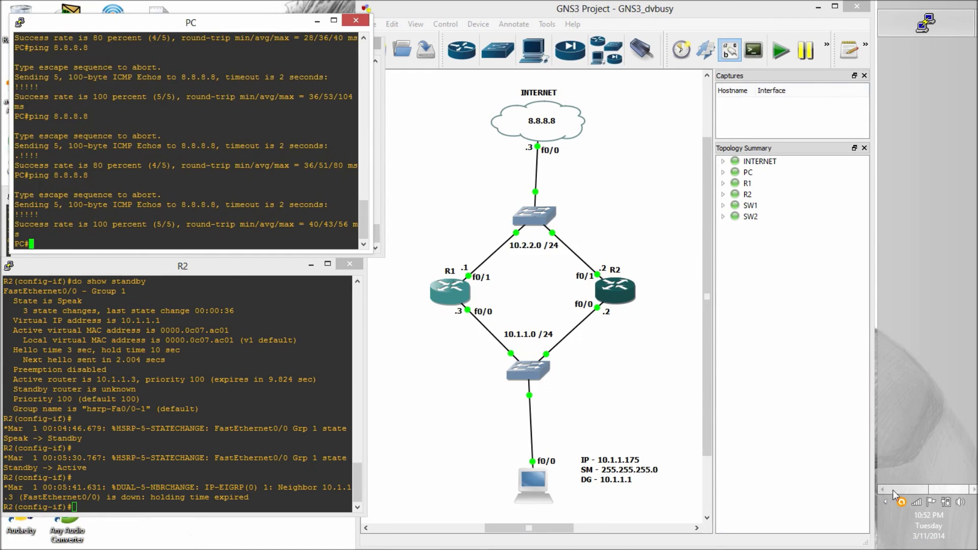
left_click(885, 487)
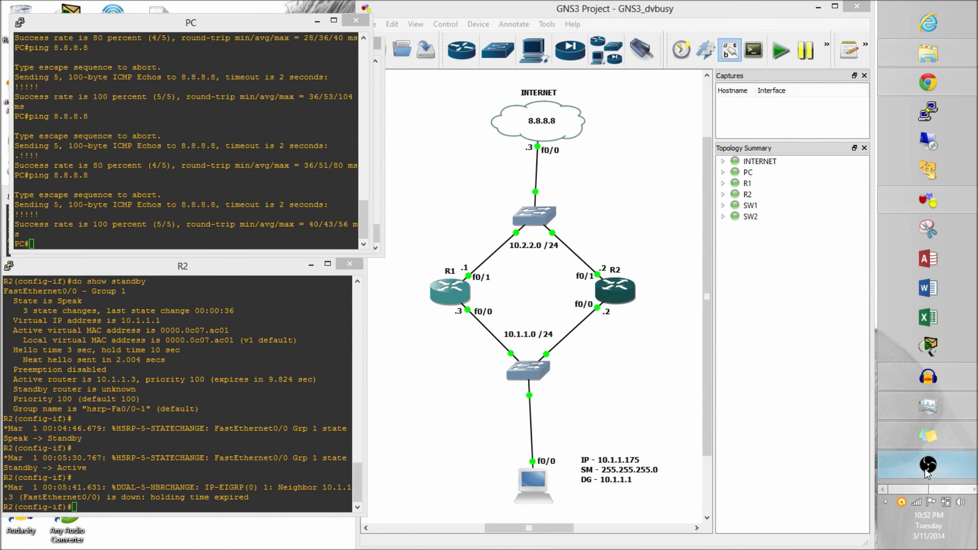